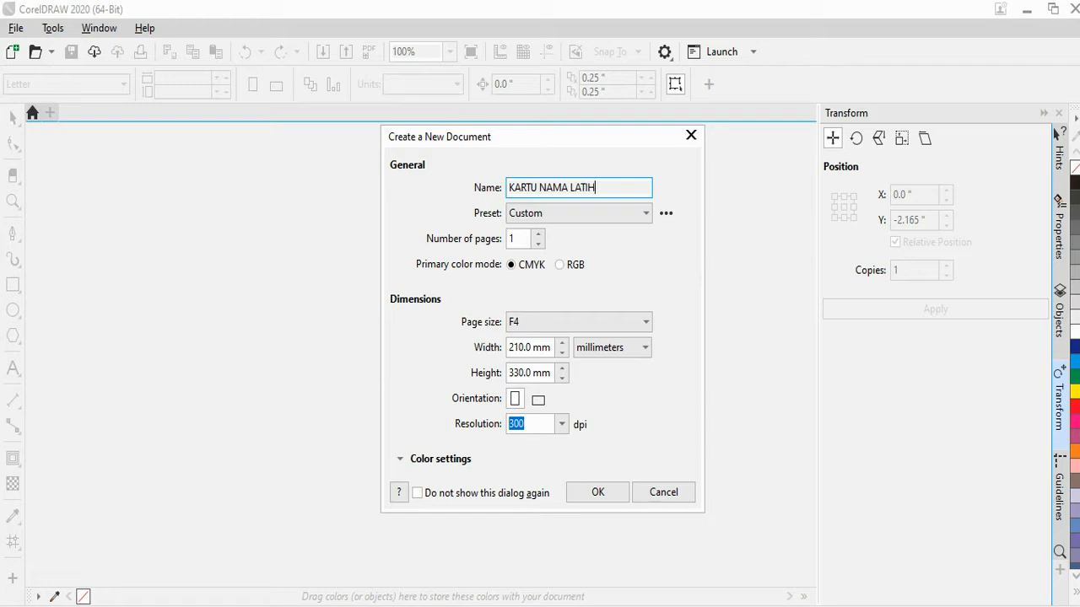
Create a new document in centimetres, 9.0 cm wide and 5.5 cm high
{"action": "left_click", "coordinate": [615, 322]}
{"action": "left_click", "coordinate": [615, 322]}
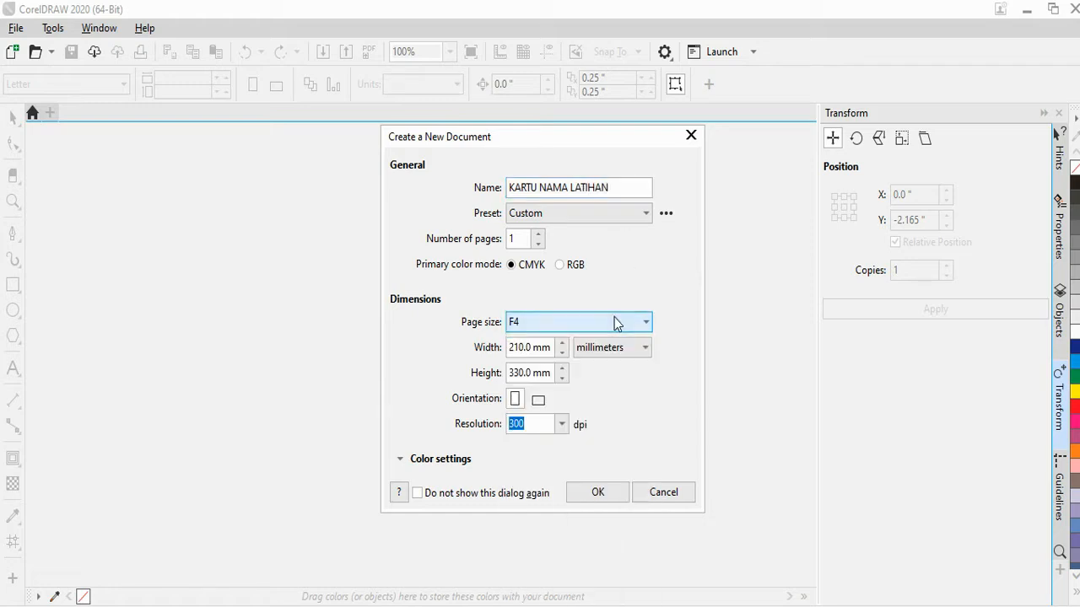
{"action": "left_click", "coordinate": [613, 351]}
{"action": "left_click", "coordinate": [600, 498]}
{"action": "left_click_drag", "start_coordinate": [533, 347], "coordinate": [479, 352]}
{"action": "left_click", "coordinate": [525, 373]}
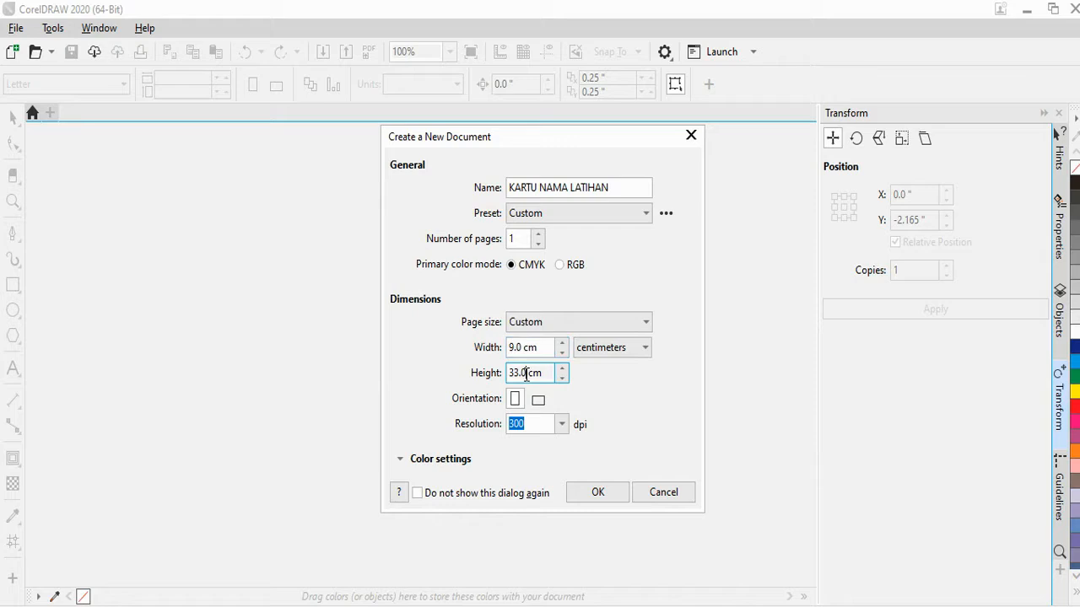
{"action": "left_click", "coordinate": [597, 492]}
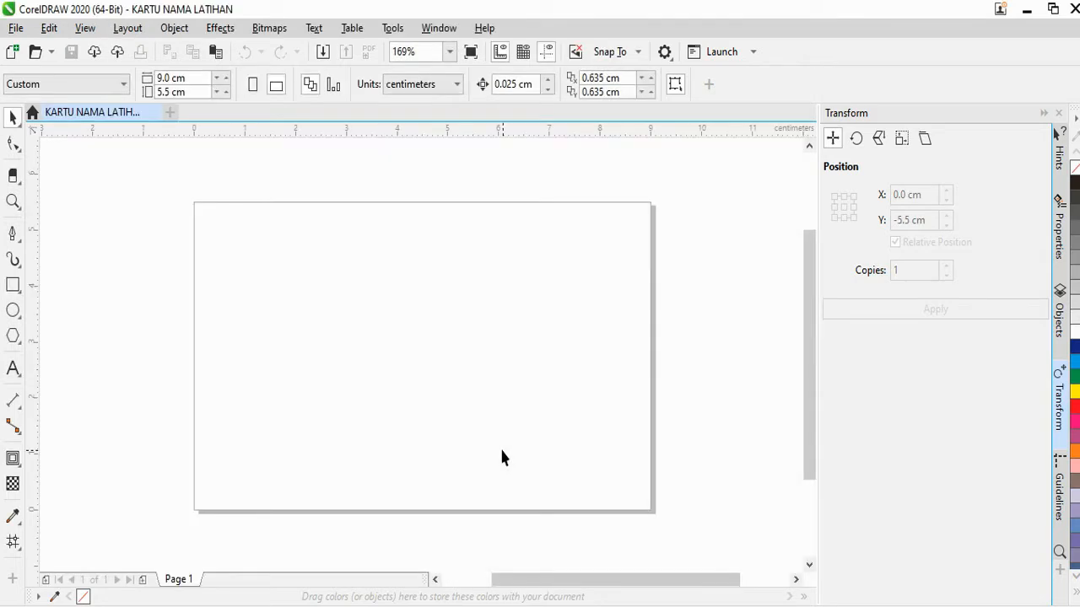
Add a page-sized rectangle with an inner contour inset 0.3 cm
{"action": "double_click", "coordinate": [12, 287]}
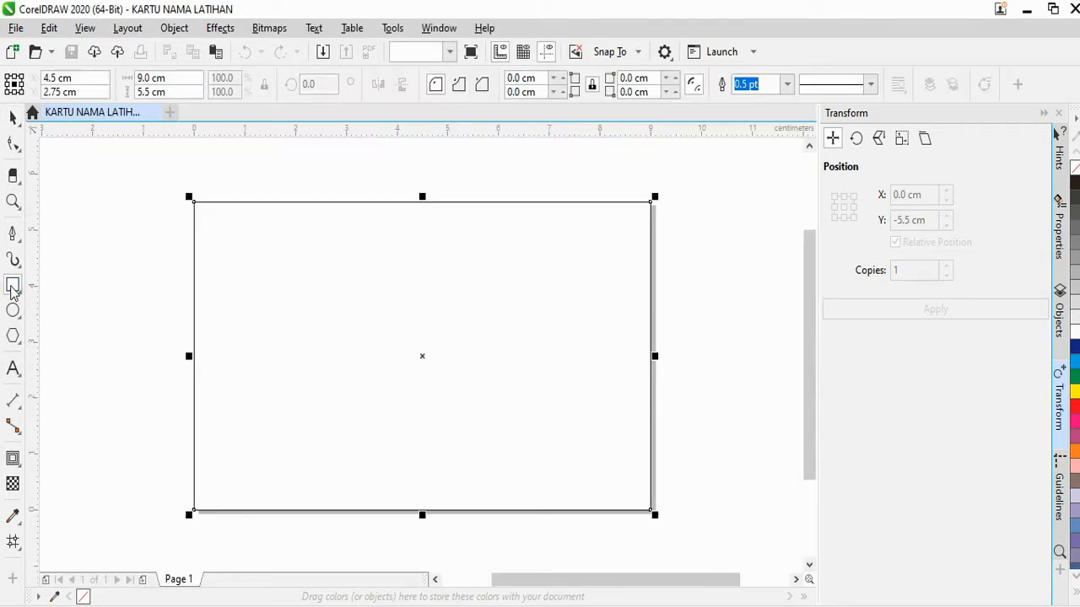
{"action": "left_click", "coordinate": [13, 118]}
{"action": "left_click", "coordinate": [14, 459]}
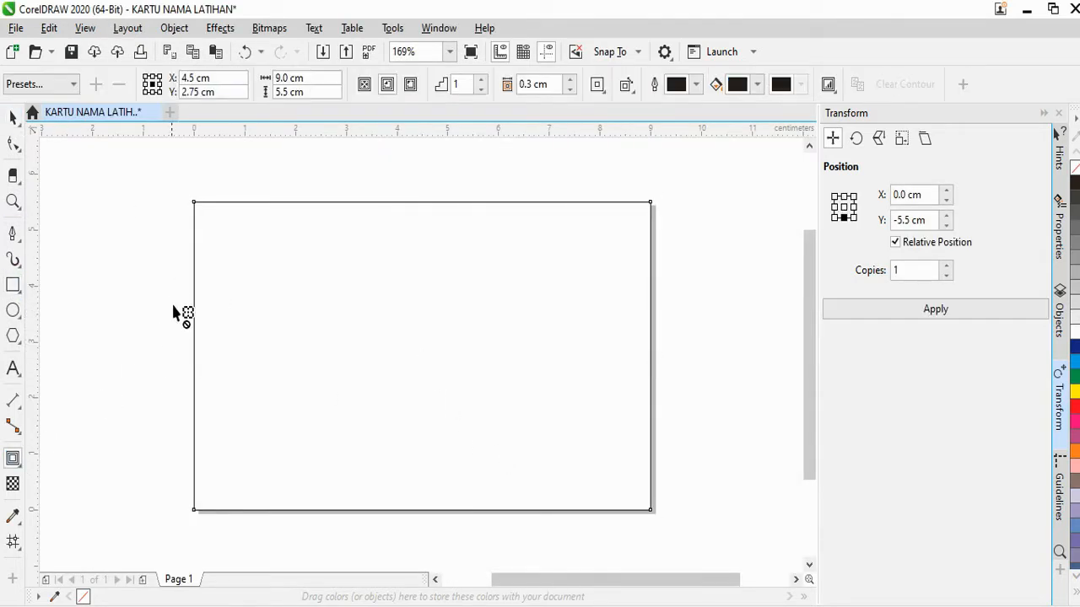
{"action": "left_click_drag", "start_coordinate": [194, 209], "coordinate": [199, 222]}
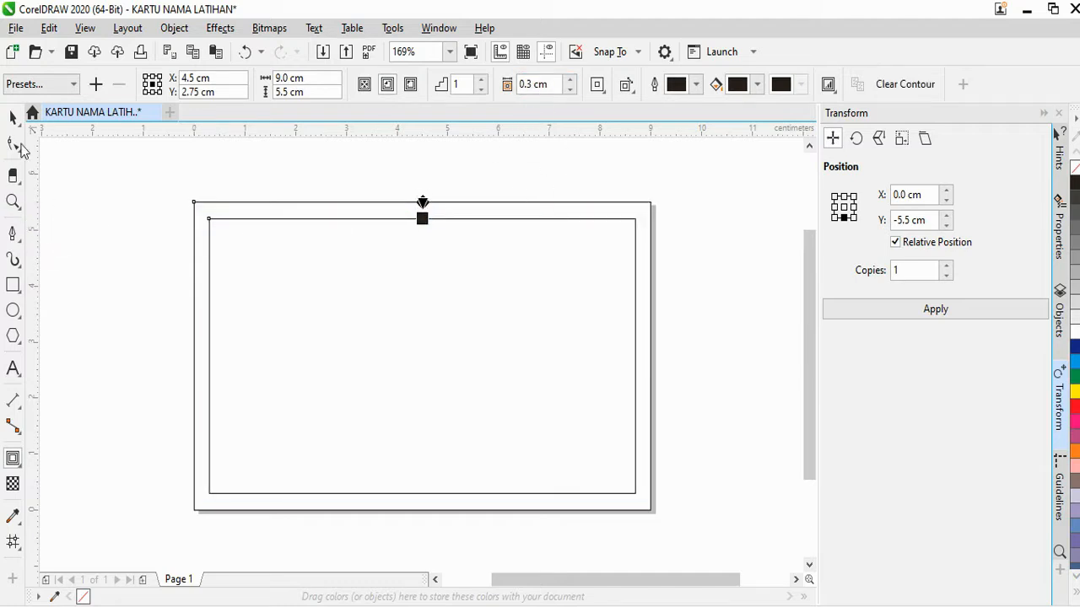
{"action": "left_click", "coordinate": [12, 118]}
Snap guidelines to the inner contour edges, then clear the contour from the rectangle
{"action": "left_click_drag", "start_coordinate": [168, 253], "coordinate": [209, 268]}
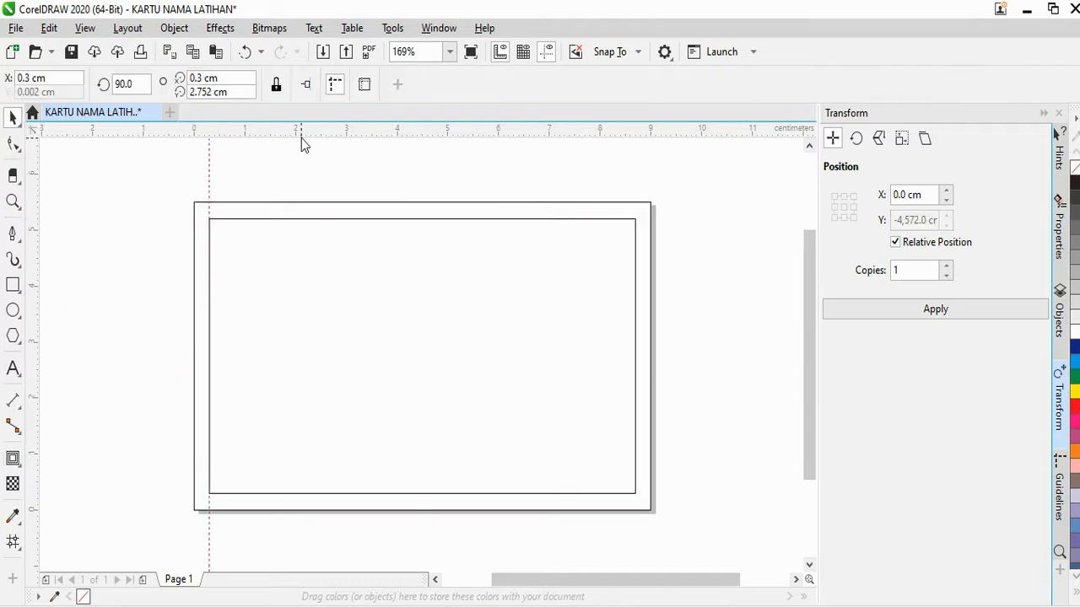
{"action": "left_click_drag", "start_coordinate": [307, 210], "coordinate": [308, 219]}
{"action": "left_click_drag", "start_coordinate": [328, 488], "coordinate": [328, 493]}
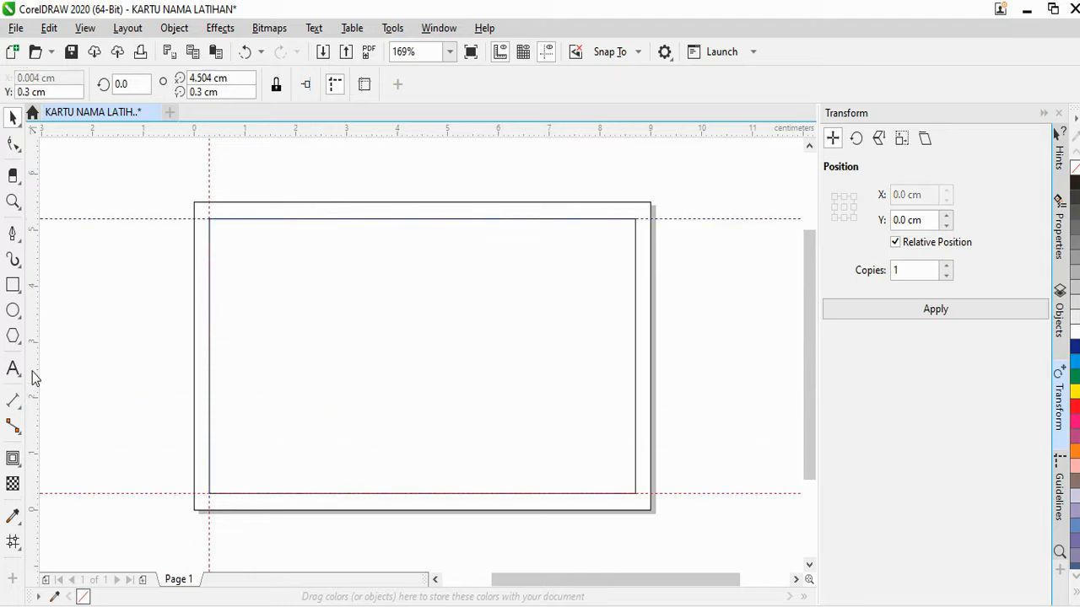
{"action": "left_click", "coordinate": [635, 409]}
{"action": "left_click", "coordinate": [904, 83]}
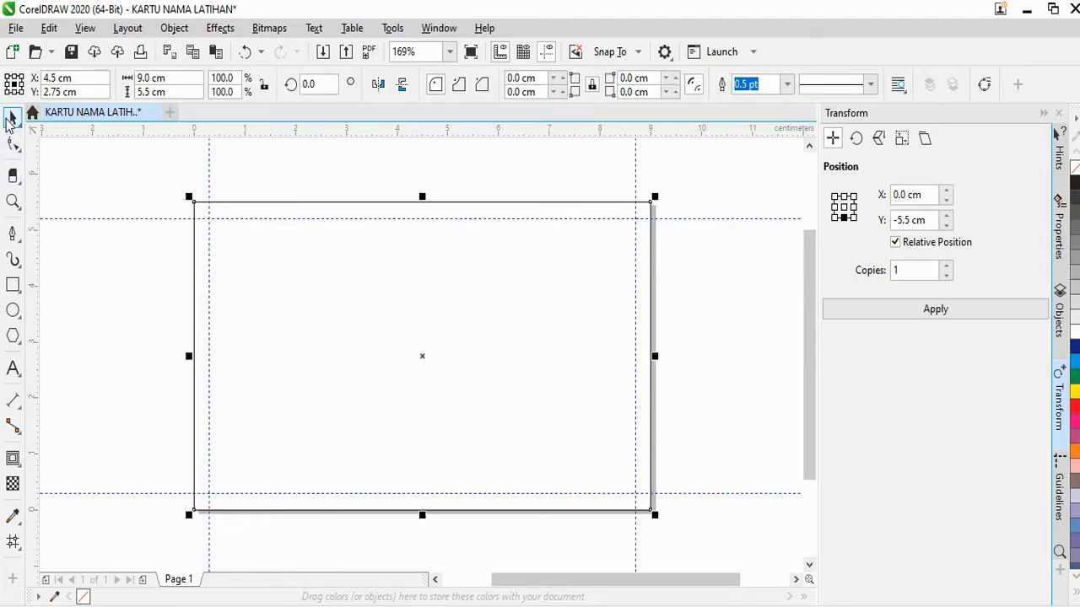
{"action": "left_click", "coordinate": [294, 289]}
{"action": "scroll", "coordinate": [295, 290], "scroll_direction": "down", "scroll_amount": 2}
Import the flat-lay herbal tea photo onto the canvas
{"action": "left_click", "coordinate": [15, 27]}
{"action": "left_click", "coordinate": [140, 318]}
{"action": "scroll", "coordinate": [793, 333], "scroll_direction": "down", "scroll_amount": 3}
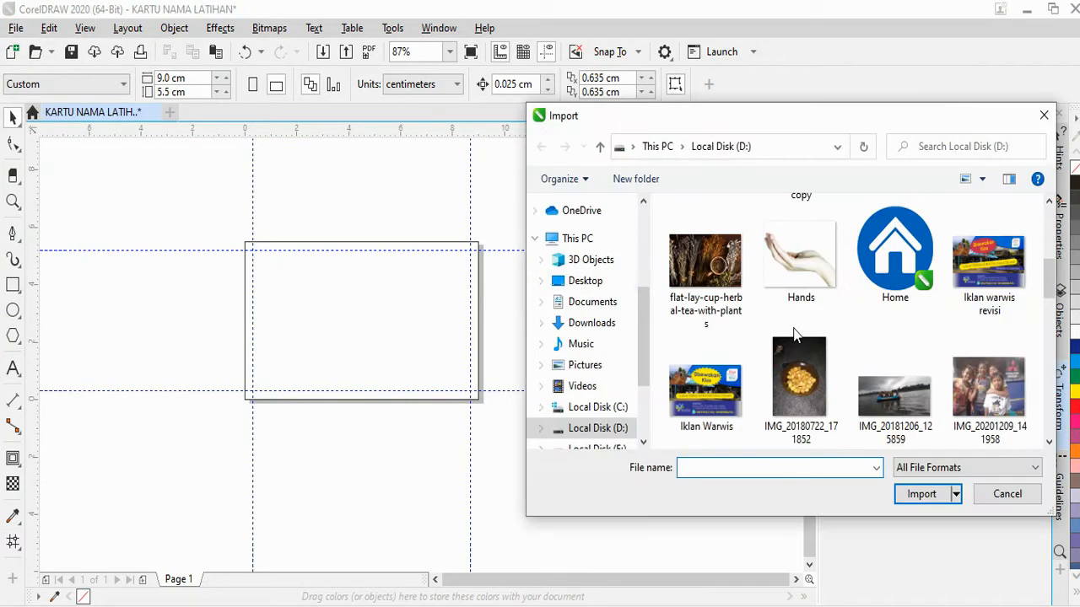
{"action": "scroll", "coordinate": [793, 333], "scroll_direction": "up", "scroll_amount": 2}
{"action": "left_click", "coordinate": [721, 367]}
{"action": "left_click", "coordinate": [921, 494]}
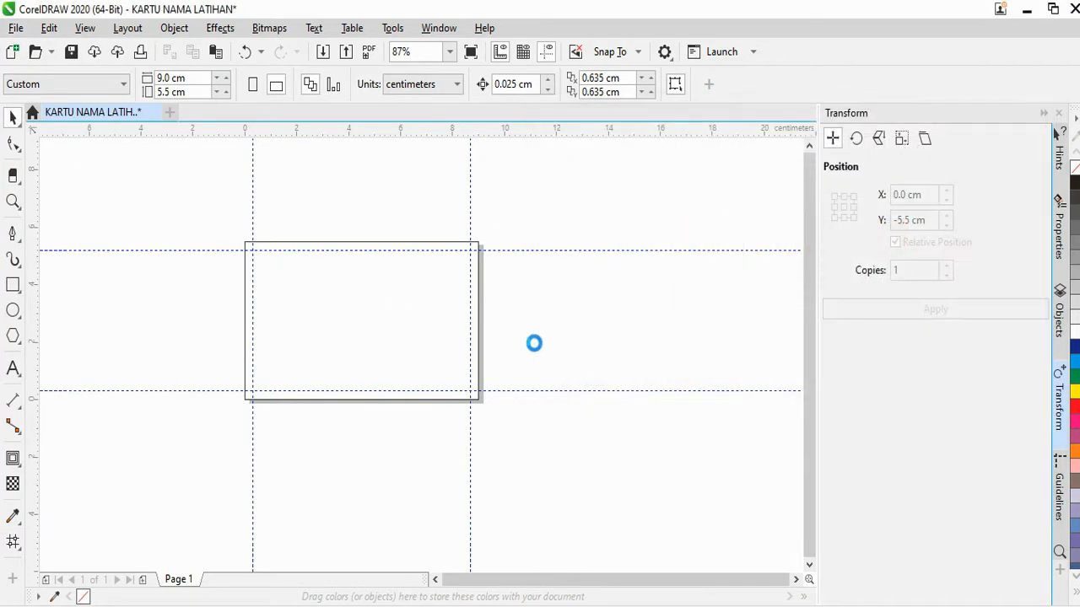
{"action": "left_click", "coordinate": [518, 287]}
{"action": "scroll", "coordinate": [513, 284], "scroll_direction": "down", "scroll_amount": 4}
{"action": "scroll", "coordinate": [549, 306], "scroll_direction": "up", "scroll_amount": 2}
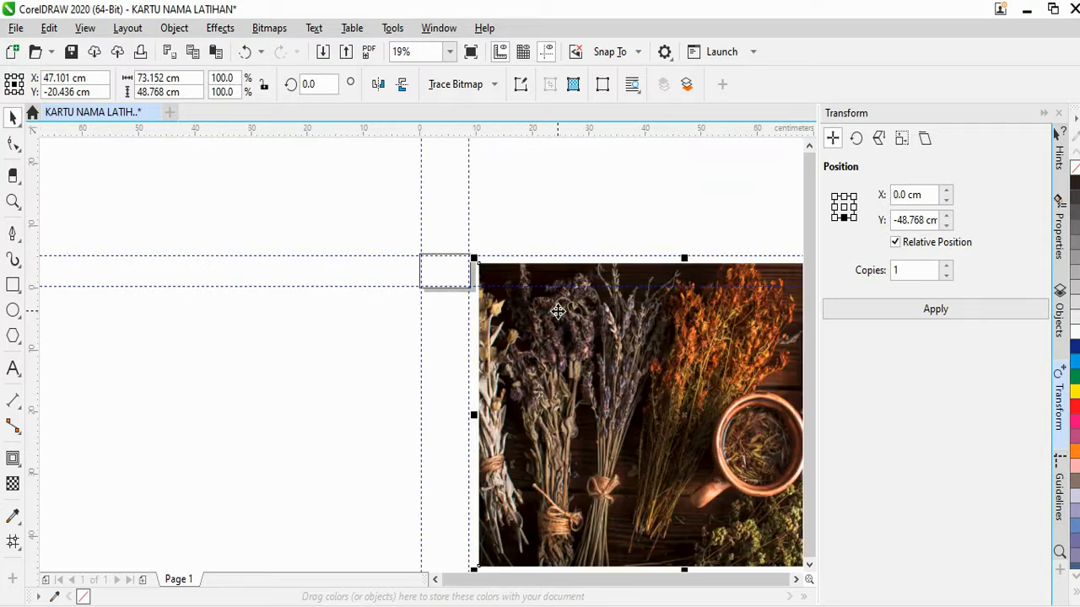
{"action": "scroll", "coordinate": [557, 311], "scroll_direction": "up", "scroll_amount": 1}
PowerClip the photo inside the card rectangle and start editing its contents
{"action": "right_click", "coordinate": [477, 244]}
{"action": "left_click", "coordinate": [531, 369]}
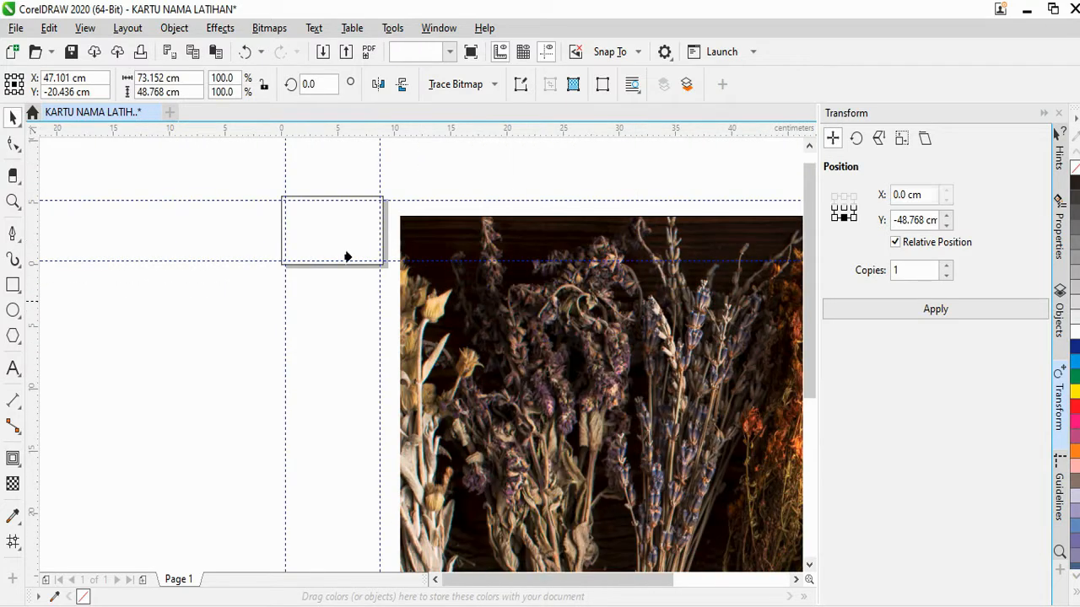
{"action": "left_click", "coordinate": [346, 257]}
{"action": "right_click", "coordinate": [318, 222]}
{"action": "left_click", "coordinate": [331, 118]}
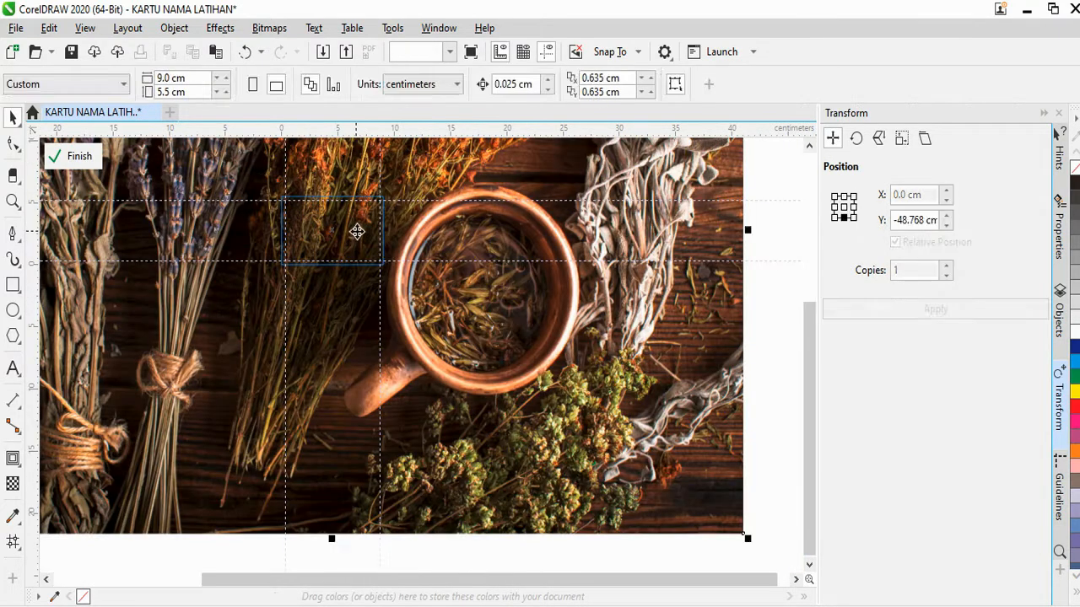
Scale the photo down to the card's width, nudge it into place, and finish editing
{"action": "scroll", "coordinate": [448, 284], "scroll_direction": "down", "scroll_amount": 1}
{"action": "left_click_drag", "start_coordinate": [601, 420], "coordinate": [424, 278]}
{"action": "scroll", "coordinate": [394, 244], "scroll_direction": "up", "scroll_amount": 3}
{"action": "left_click_drag", "start_coordinate": [581, 186], "coordinate": [588, 191]}
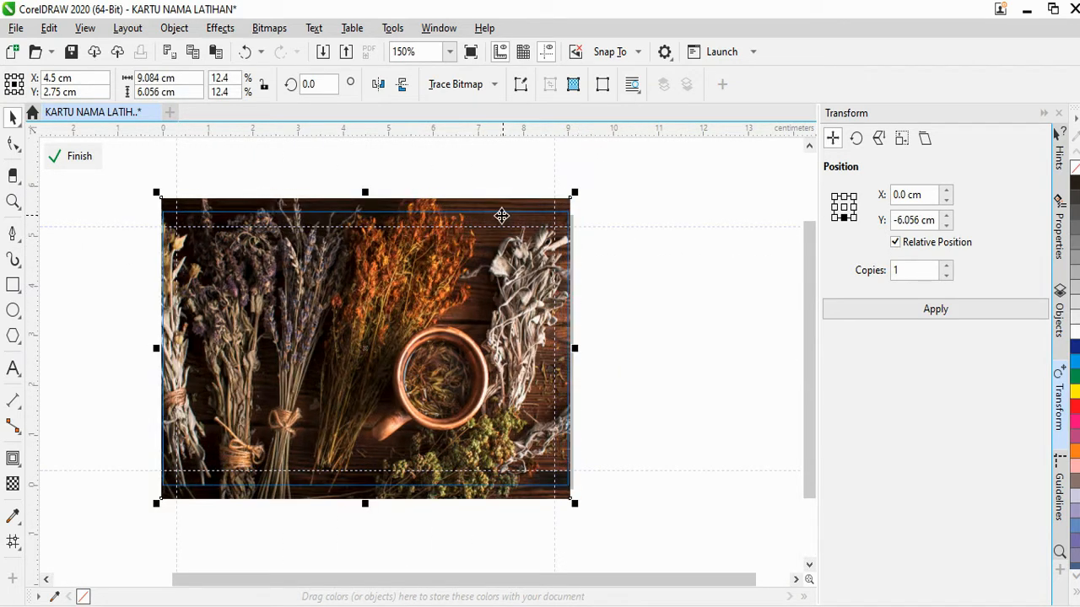
{"action": "left_click_drag", "start_coordinate": [501, 212], "coordinate": [499, 230]}
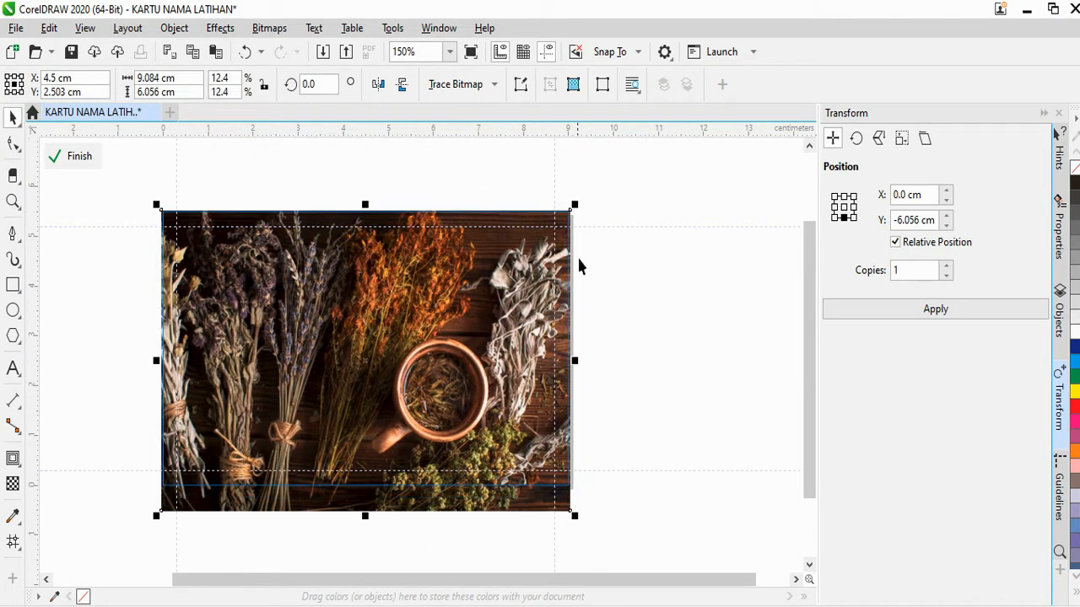
{"action": "left_click", "coordinate": [74, 156]}
{"action": "scroll", "coordinate": [537, 251], "scroll_direction": "down", "scroll_amount": 4}
{"action": "scroll", "coordinate": [444, 231], "scroll_direction": "up", "scroll_amount": 5}
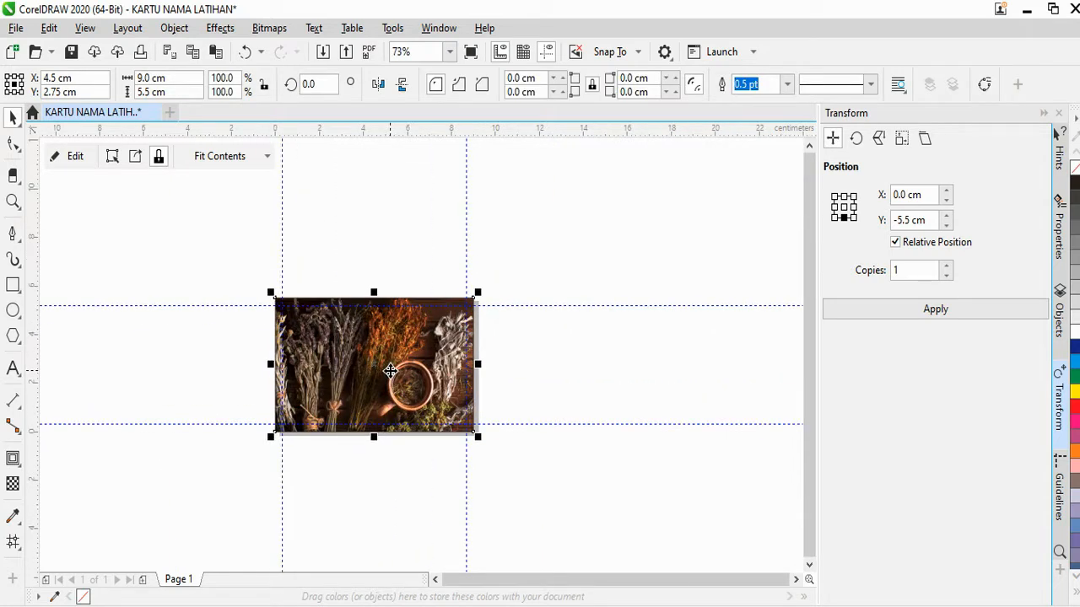
Type the title 'Bandoeng Herb' above the photo and move it left
{"action": "key", "text": "Escape"}
{"action": "scroll", "coordinate": [404, 312], "scroll_direction": "down", "scroll_amount": 2}
{"action": "scroll", "coordinate": [392, 316], "scroll_direction": "up", "scroll_amount": 2}
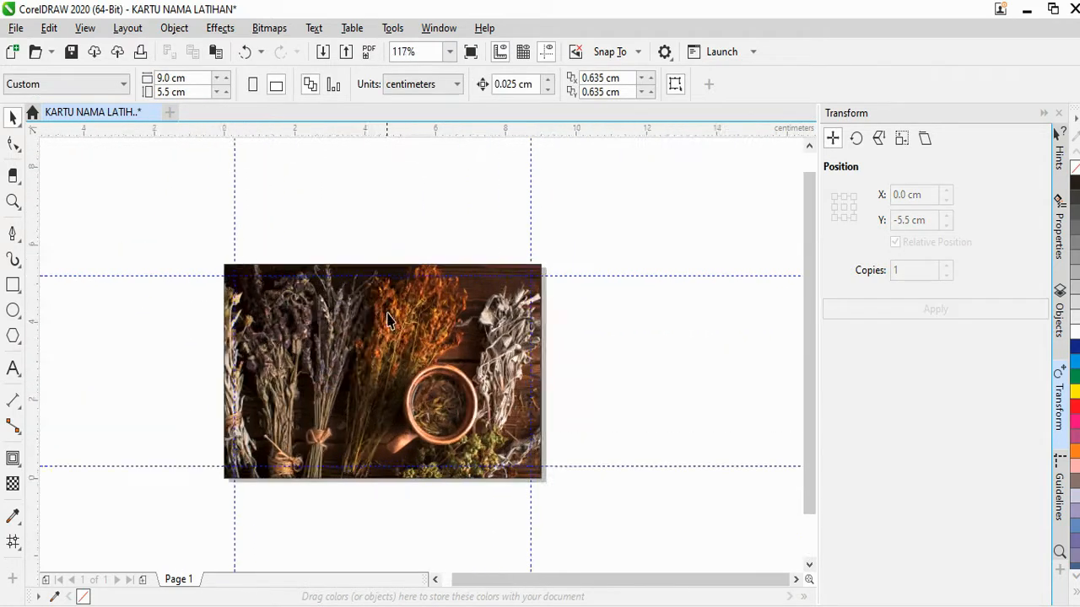
{"action": "left_click", "coordinate": [278, 196]}
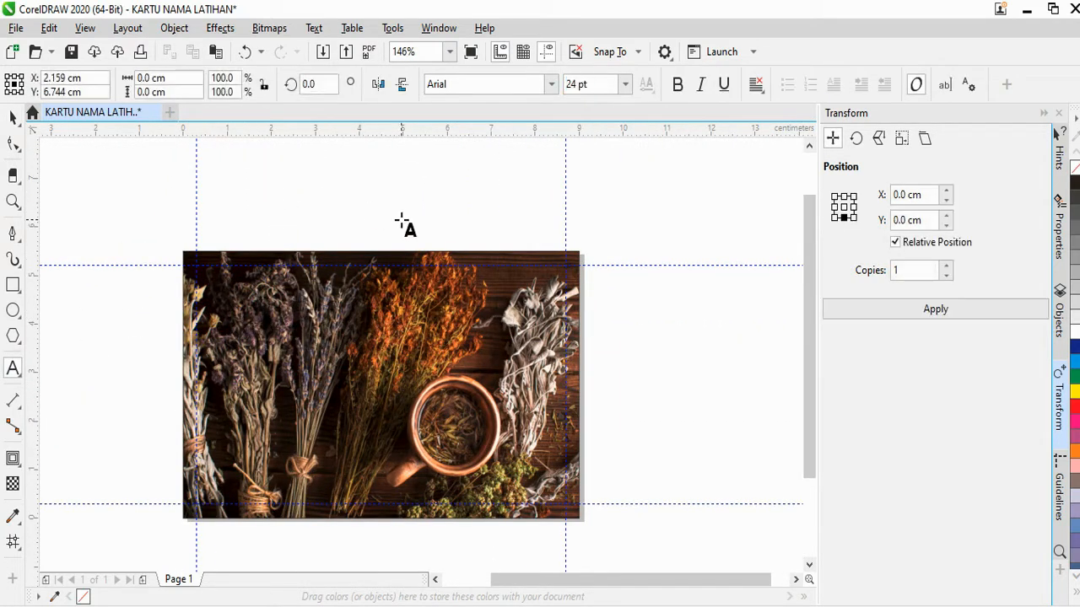
{"action": "type", "text": "Bandoeng"}
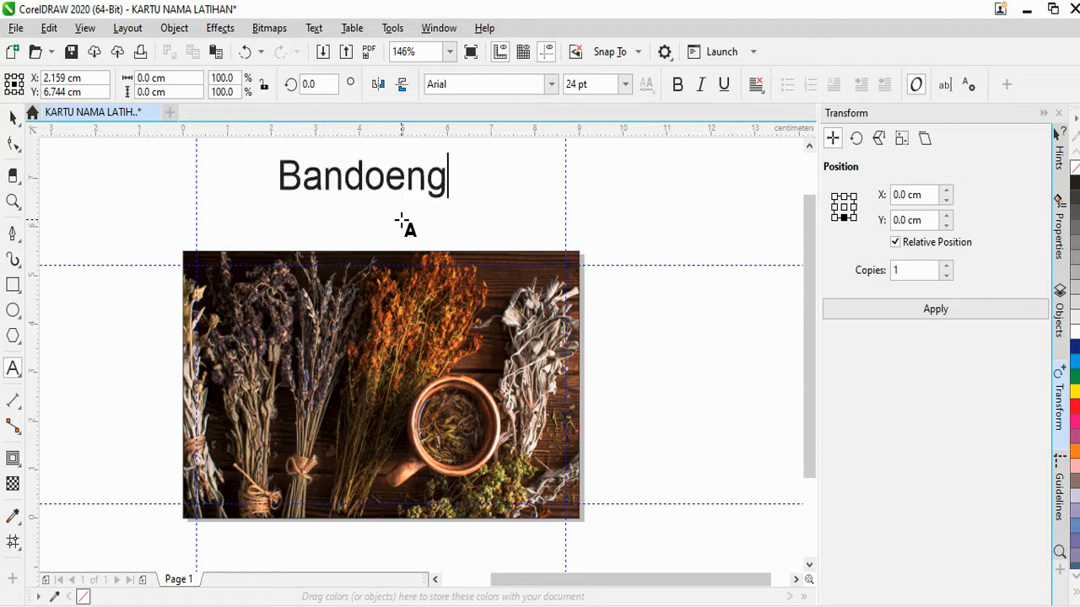
{"action": "type", "text": " Herbs"}
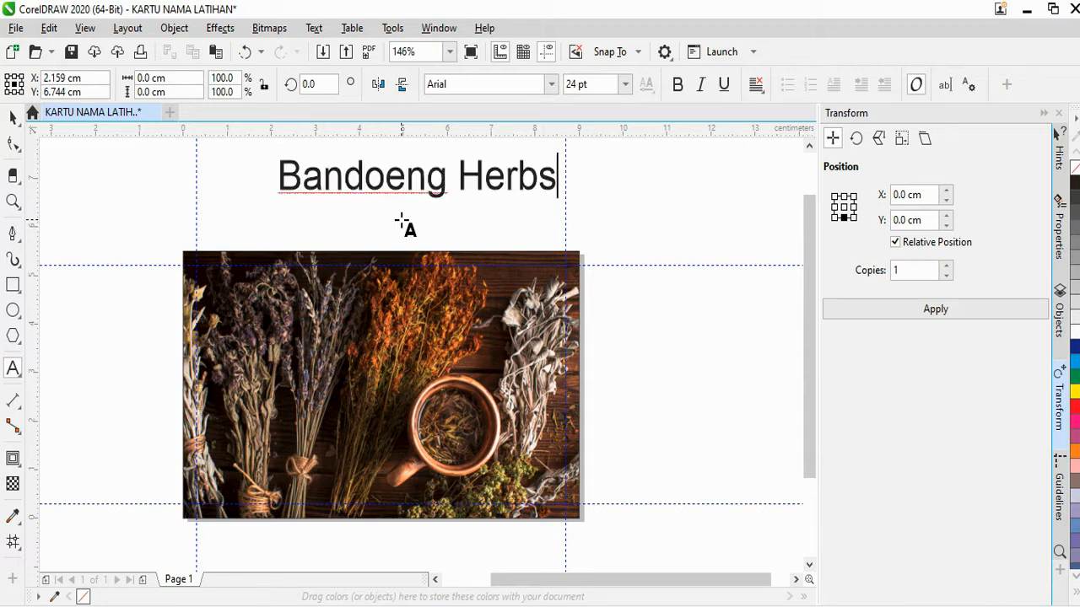
{"action": "left_click", "coordinate": [13, 116]}
{"action": "left_click_drag", "start_coordinate": [363, 177], "coordinate": [312, 217]}
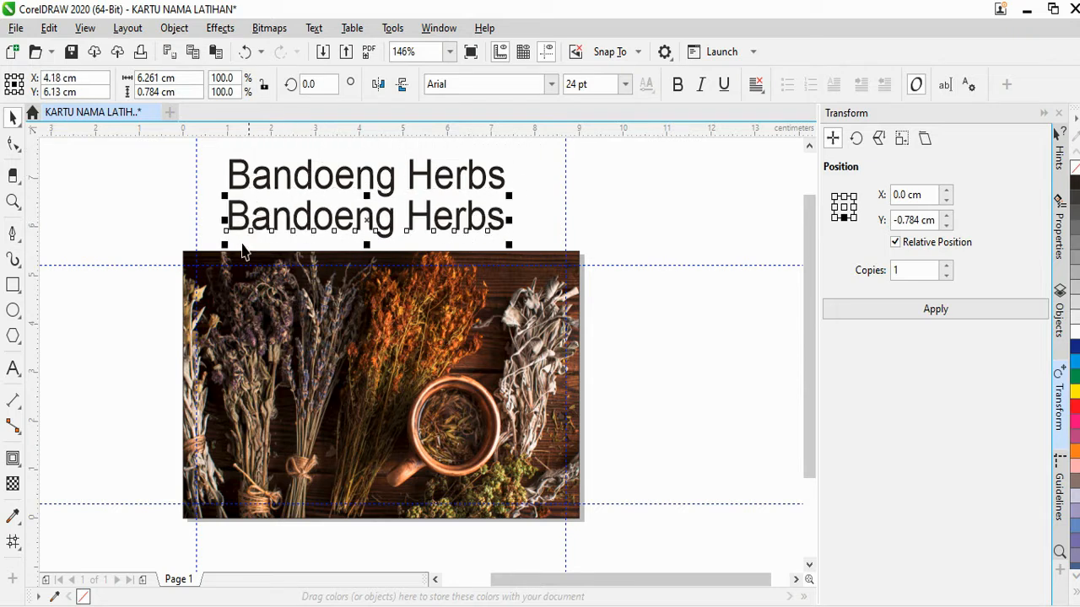
Retype the lower copy as 'Menyediakan Tanaman Herbal Kering' and drop the title onto the photo
{"action": "left_click", "coordinate": [13, 370]}
{"action": "type", "text": "Me"}
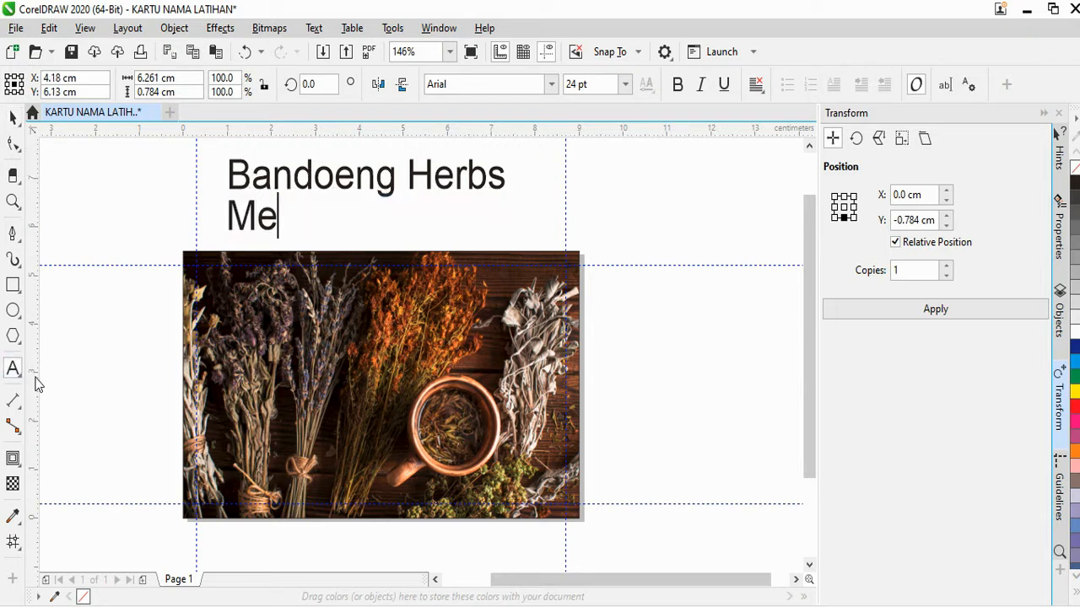
{"action": "type", "text": "nyediakan Tanaman "}
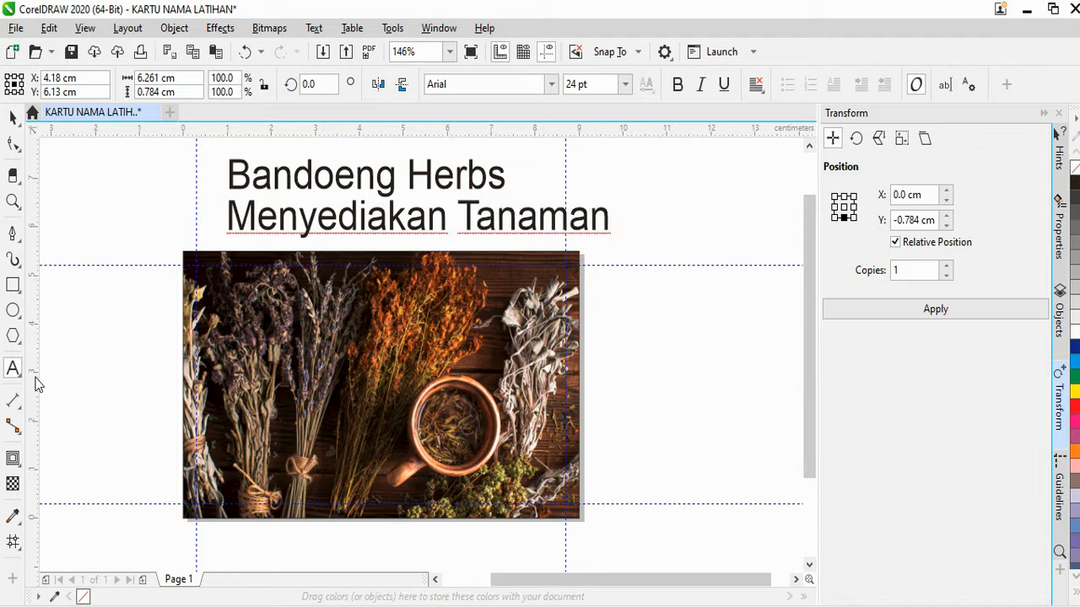
{"action": "type", "text": "Herbal Kering"}
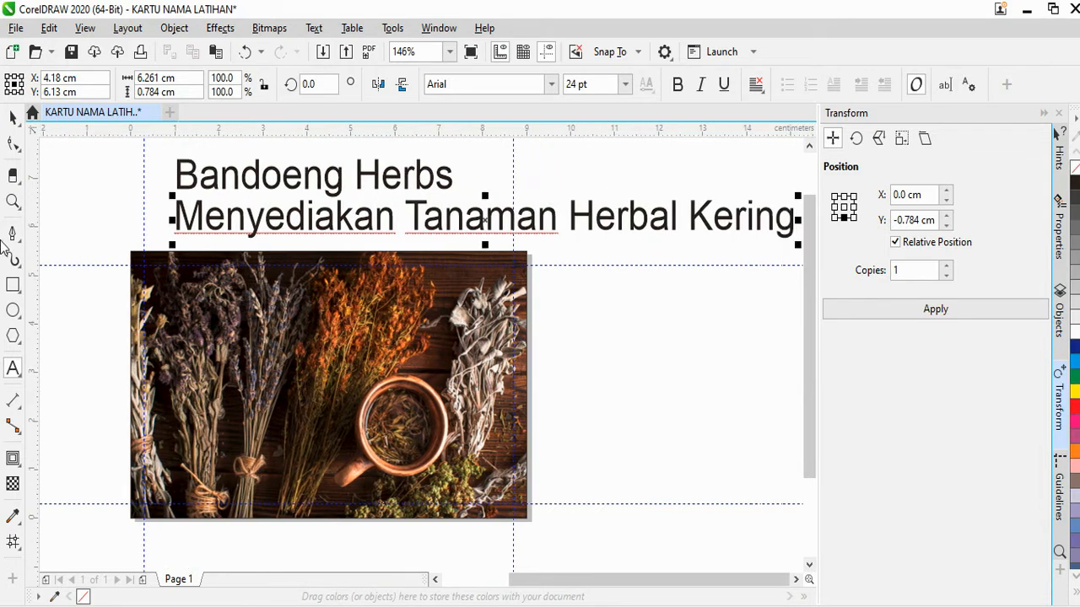
{"action": "left_click", "coordinate": [13, 116]}
{"action": "scroll", "coordinate": [449, 218], "scroll_direction": "down", "scroll_amount": 2}
{"action": "scroll", "coordinate": [449, 221], "scroll_direction": "up", "scroll_amount": 2}
{"action": "left_click", "coordinate": [447, 181]}
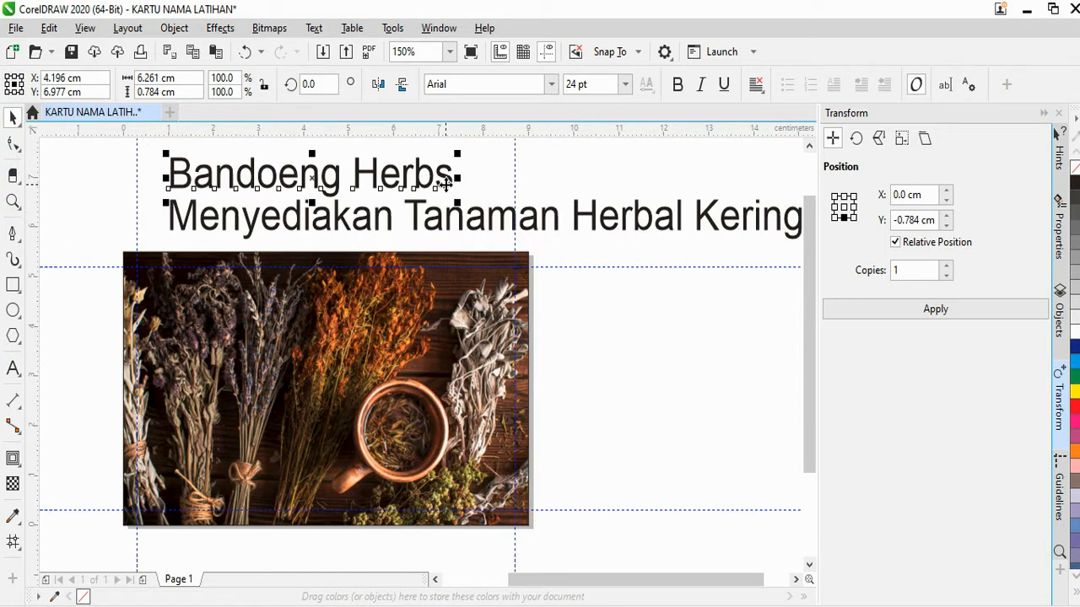
{"action": "left_click_drag", "start_coordinate": [445, 178], "coordinate": [418, 299]}
Set the tagline to Calibri 8 pt and move it down toward the photo
{"action": "left_click", "coordinate": [442, 222]}
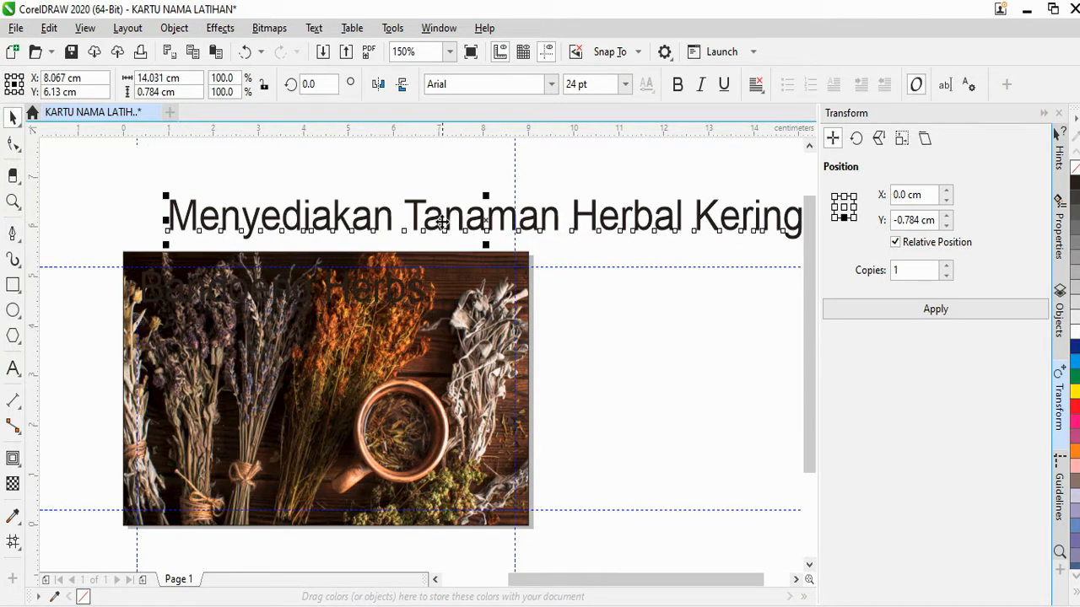
{"action": "left_click", "coordinate": [462, 85]}
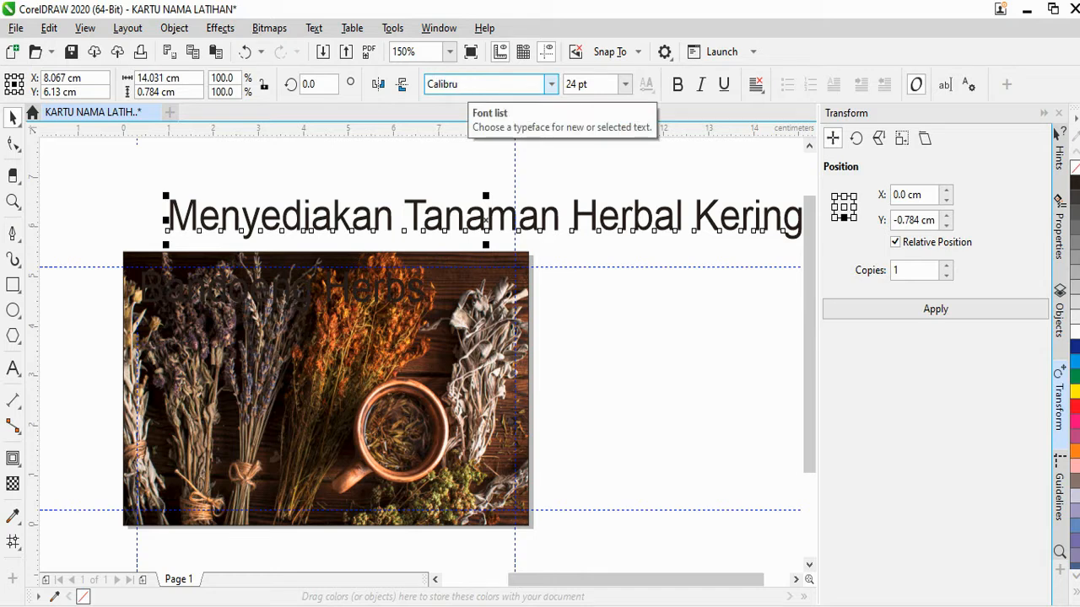
{"action": "key", "text": "Return"}
{"action": "key", "text": "Tab"}
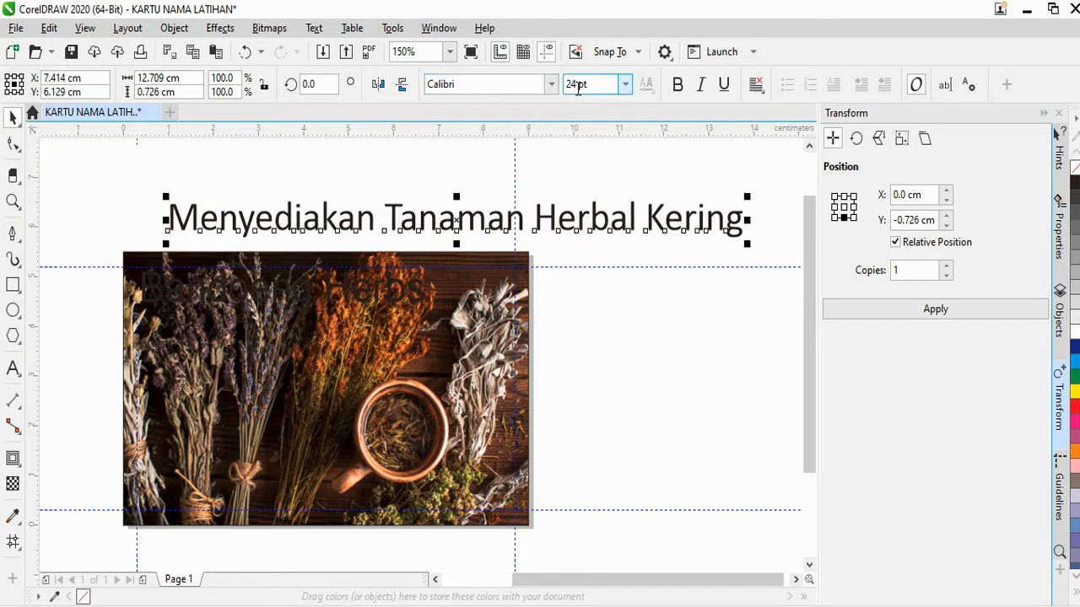
{"action": "type", "text": "8"}
{"action": "key", "text": "Return"}
{"action": "left_click_drag", "start_coordinate": [290, 230], "coordinate": [283, 327]}
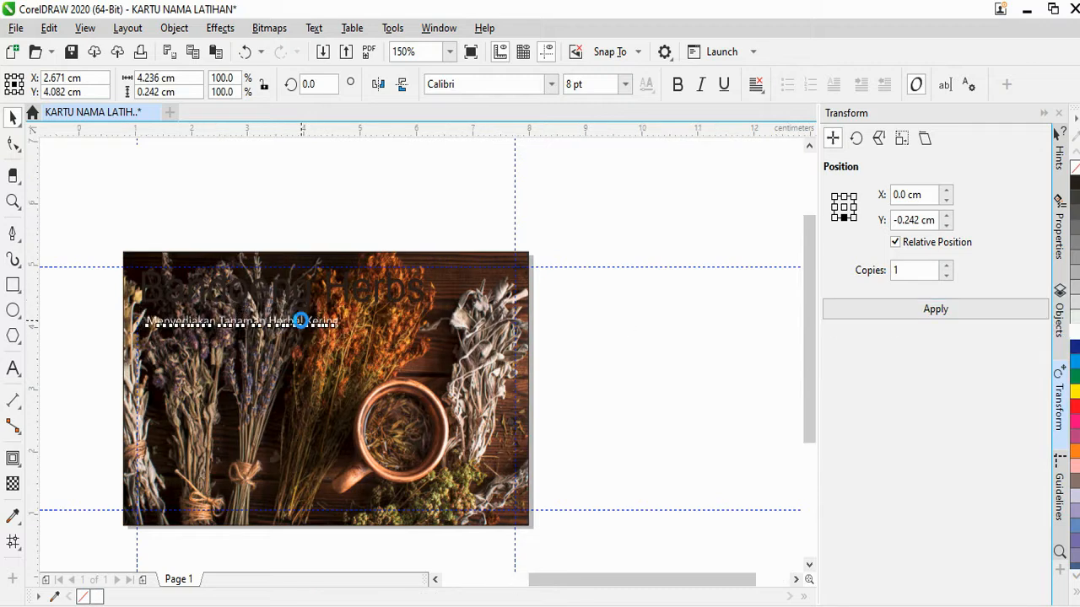
Set the title in Aguellera, enlarge it about 120%, and move it toward the top-left
{"action": "scroll", "coordinate": [310, 297], "scroll_direction": "up", "scroll_amount": 1}
{"action": "left_click", "coordinate": [311, 297]}
{"action": "left_click", "coordinate": [551, 84]}
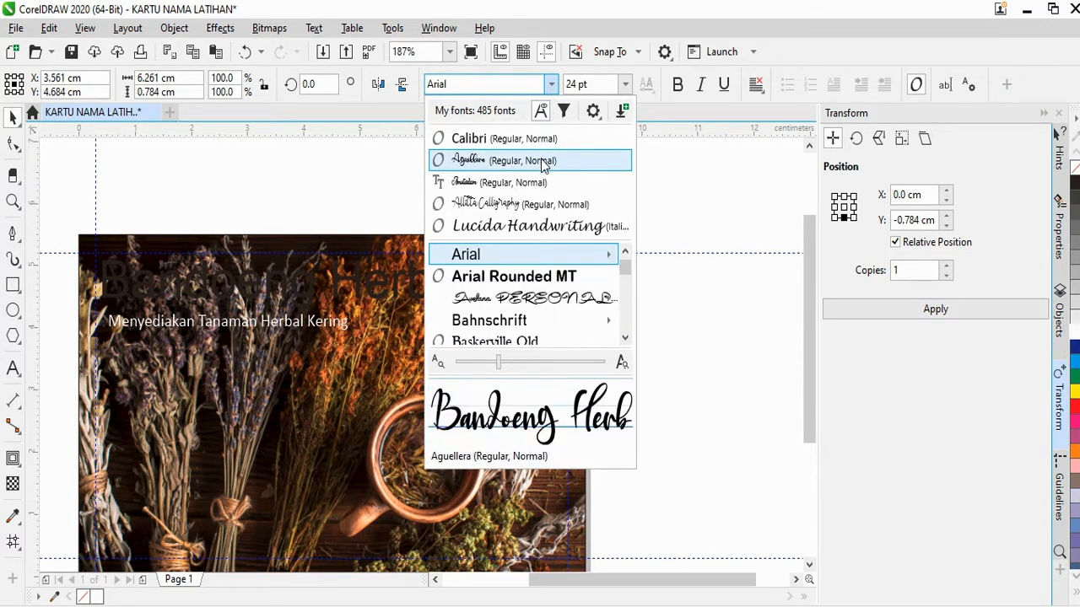
{"action": "left_click", "coordinate": [506, 161]}
{"action": "scroll", "coordinate": [368, 310], "scroll_direction": "up", "scroll_amount": 3}
{"action": "left_click_drag", "start_coordinate": [390, 344], "coordinate": [512, 402]}
{"action": "scroll", "coordinate": [376, 284], "scroll_direction": "down", "scroll_amount": 2}
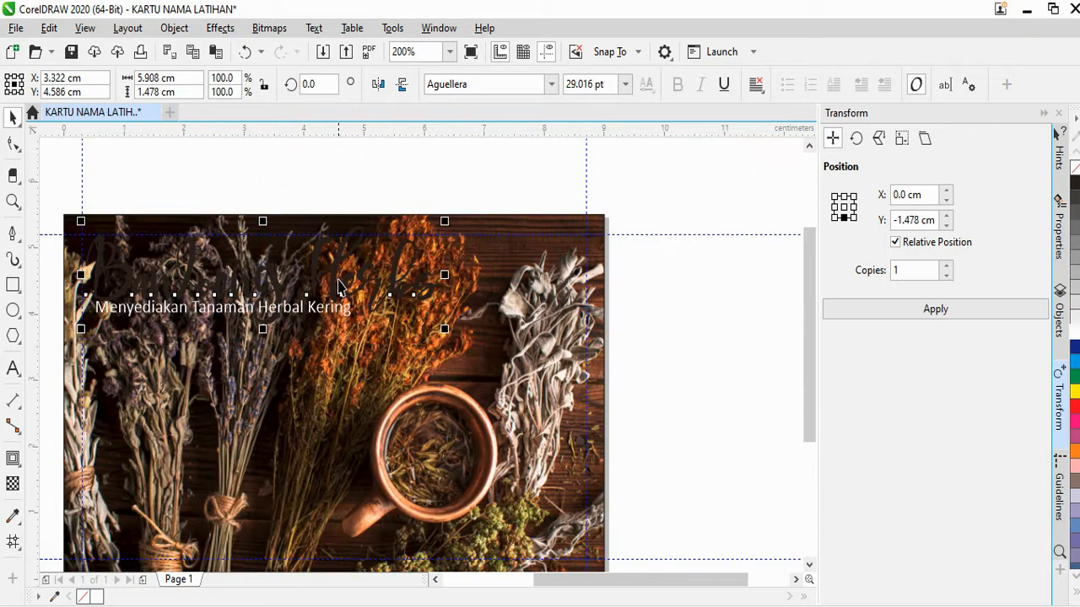
{"action": "scroll", "coordinate": [343, 287], "scroll_direction": "up", "scroll_amount": 2}
{"action": "left_click_drag", "start_coordinate": [343, 271], "coordinate": [202, 264]}
Sample a rust red from the dried flowers with the Color Eyedropper and apply it to the title
{"action": "scroll", "coordinate": [343, 268], "scroll_direction": "down", "scroll_amount": 2}
{"action": "scroll", "coordinate": [115, 248], "scroll_direction": "up", "scroll_amount": 2}
{"action": "scroll", "coordinate": [115, 248], "scroll_direction": "down", "scroll_amount": 2}
{"action": "scroll", "coordinate": [220, 286], "scroll_direction": "up", "scroll_amount": 2}
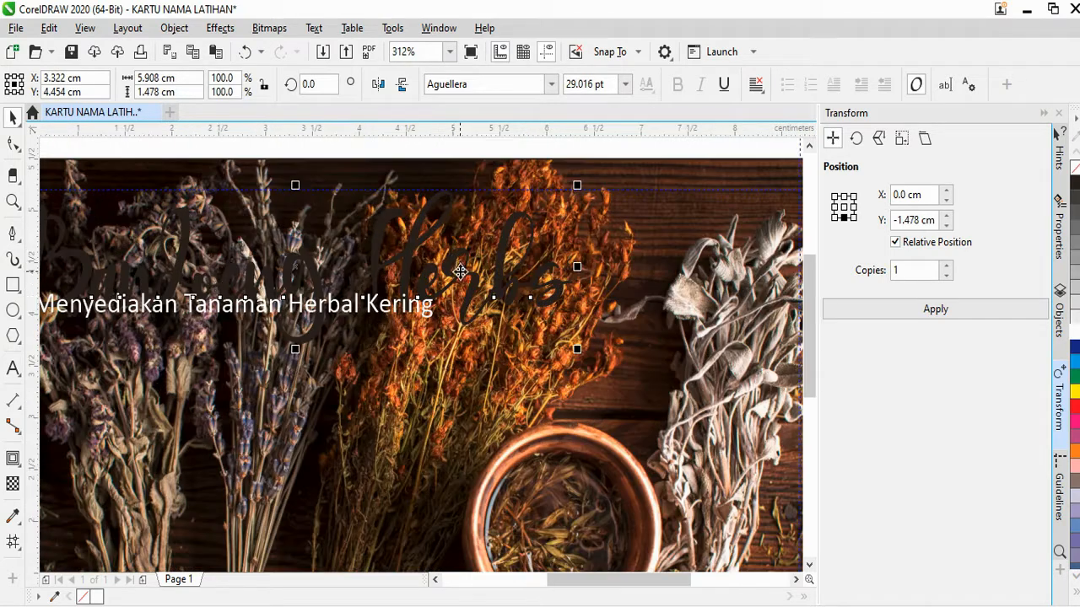
{"action": "scroll", "coordinate": [530, 263], "scroll_direction": "up", "scroll_amount": 2}
{"action": "left_click", "coordinate": [12, 516]}
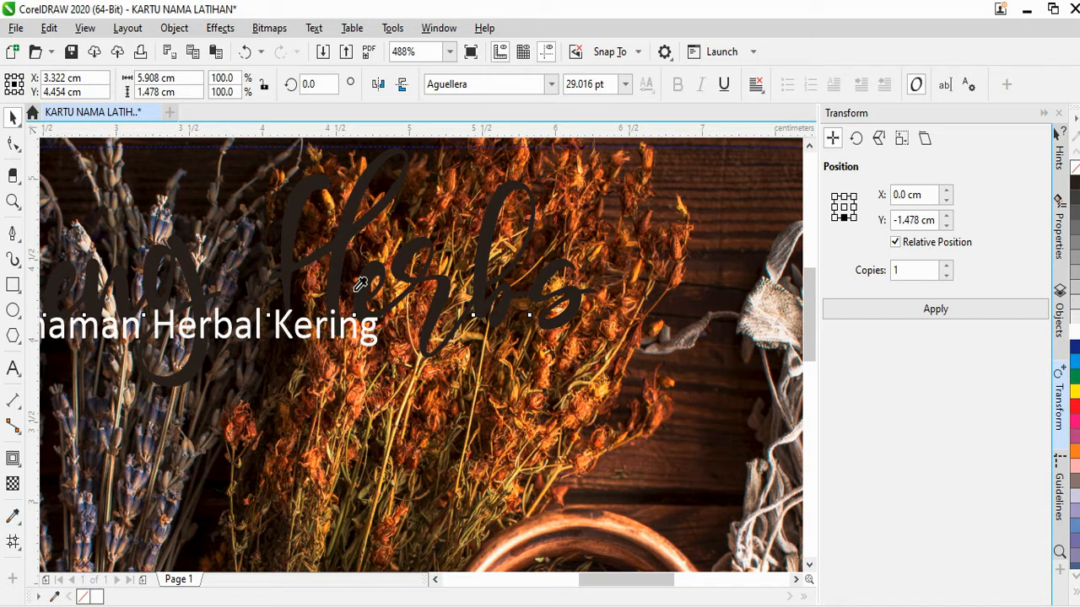
{"action": "scroll", "coordinate": [316, 274], "scroll_direction": "up", "scroll_amount": 2}
{"action": "scroll", "coordinate": [284, 275], "scroll_direction": "up", "scroll_amount": 2}
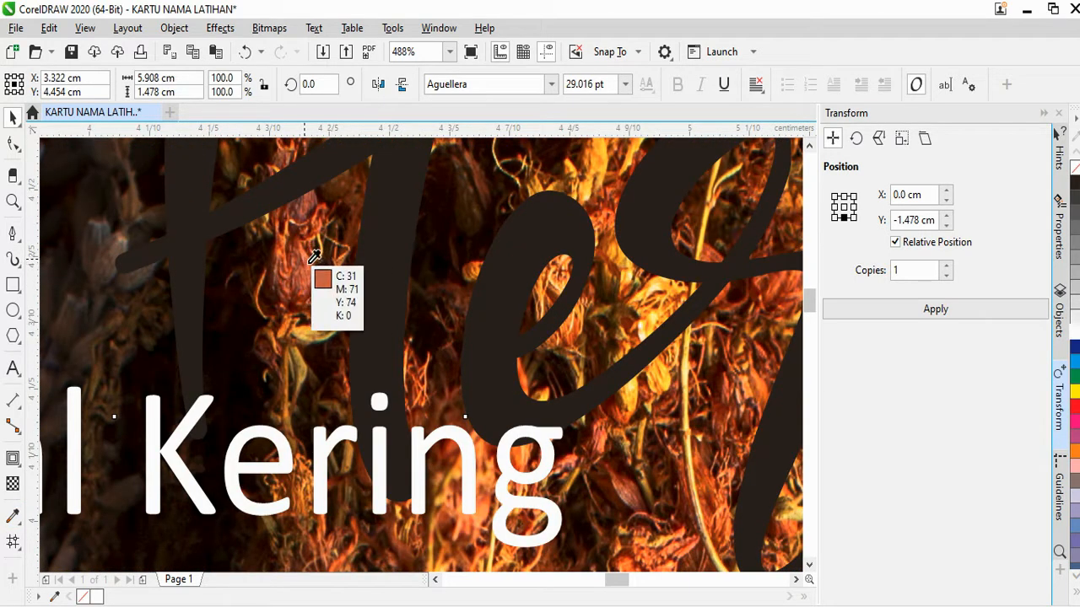
{"action": "left_click", "coordinate": [311, 261]}
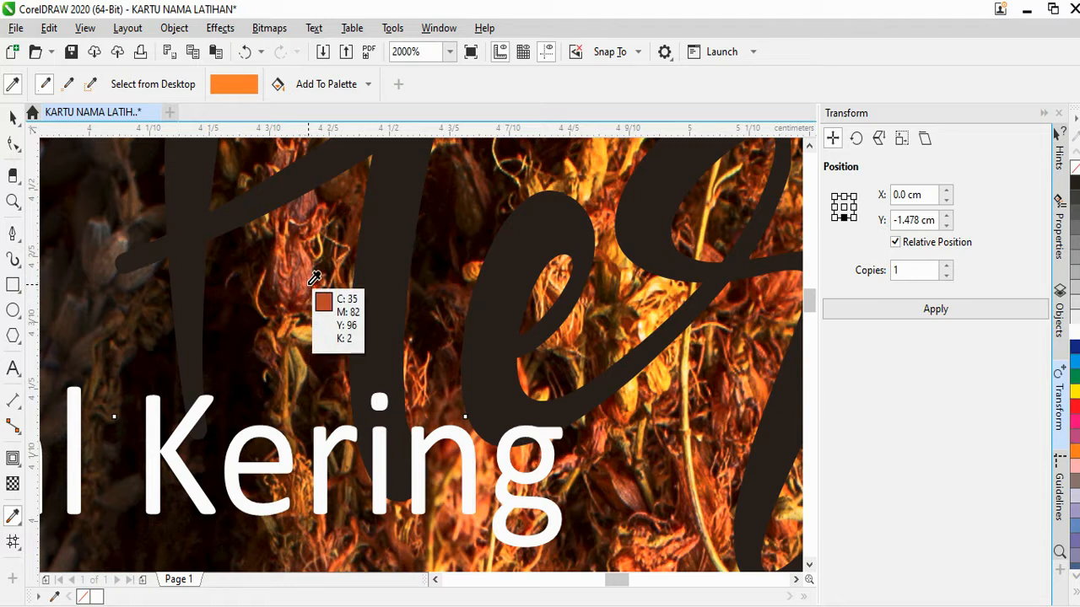
{"action": "left_click", "coordinate": [314, 278]}
Lower the tagline slightly and adjust the title's fill to a lighter rust tone (C35 M82 Y96 K2)
{"action": "scroll", "coordinate": [274, 187], "scroll_direction": "down", "scroll_amount": 7}
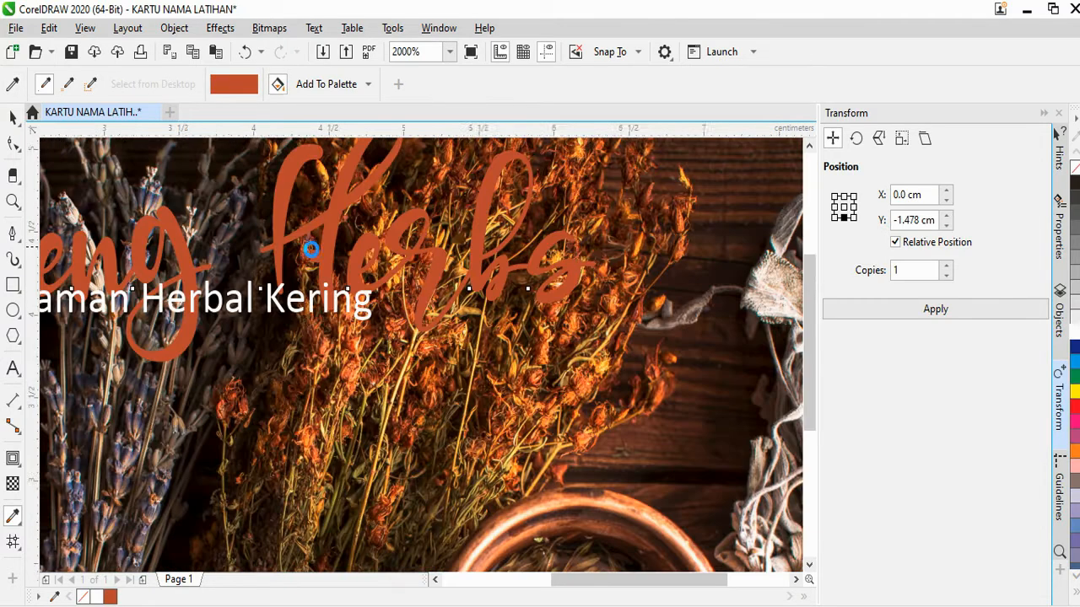
{"action": "scroll", "coordinate": [332, 256], "scroll_direction": "up", "scroll_amount": 2}
{"action": "left_click", "coordinate": [13, 119]}
{"action": "scroll", "coordinate": [285, 238], "scroll_direction": "down", "scroll_amount": 1}
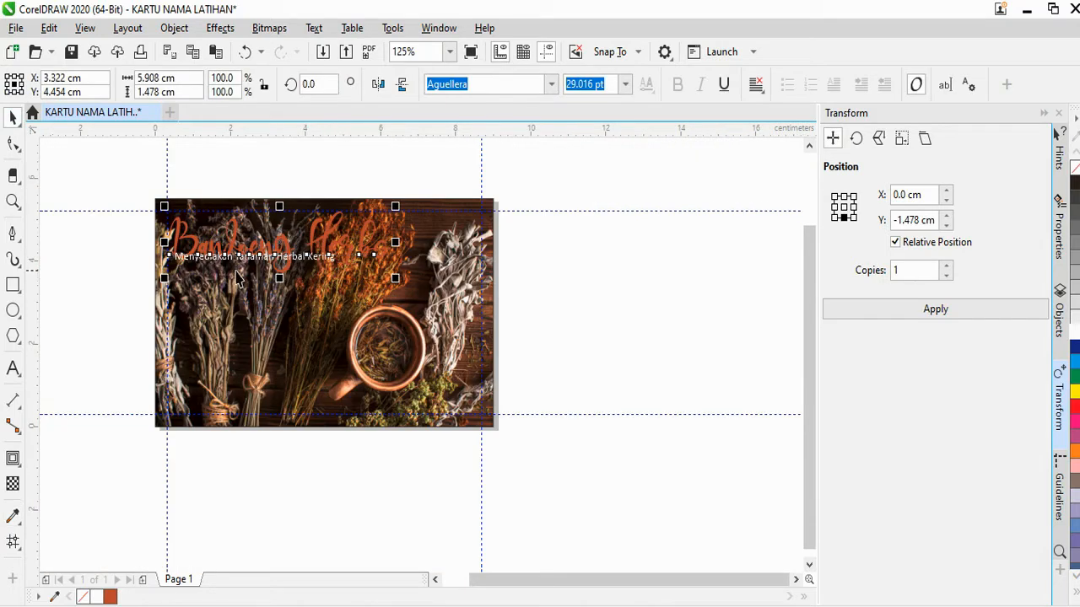
{"action": "scroll", "coordinate": [285, 238], "scroll_direction": "up", "scroll_amount": 1}
{"action": "left_click_drag", "start_coordinate": [266, 253], "coordinate": [272, 308]}
{"action": "left_click", "coordinate": [324, 237]}
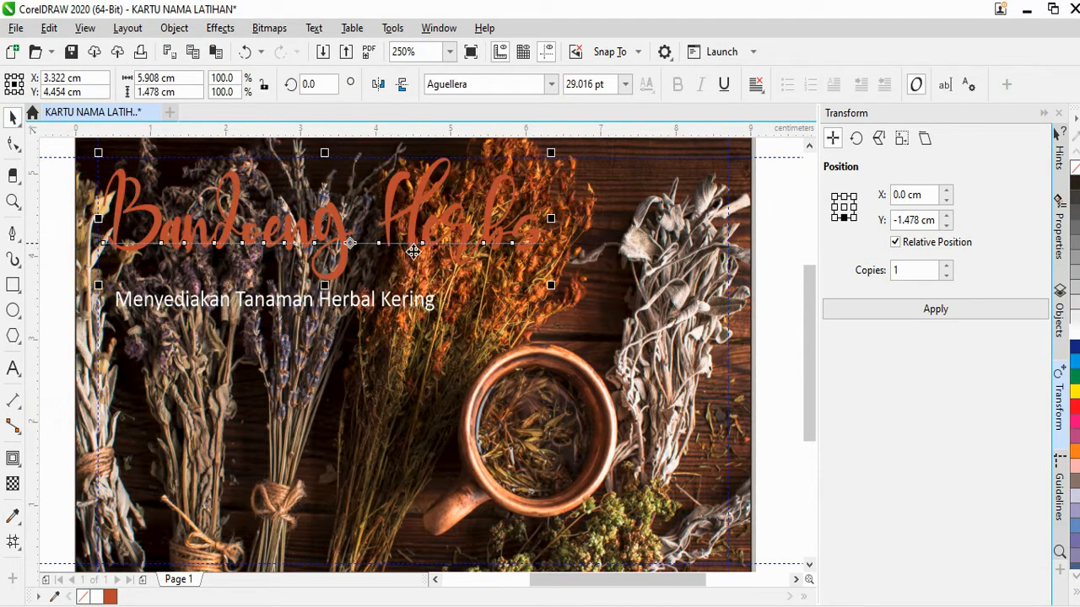
{"action": "left_click", "coordinate": [1073, 337]}
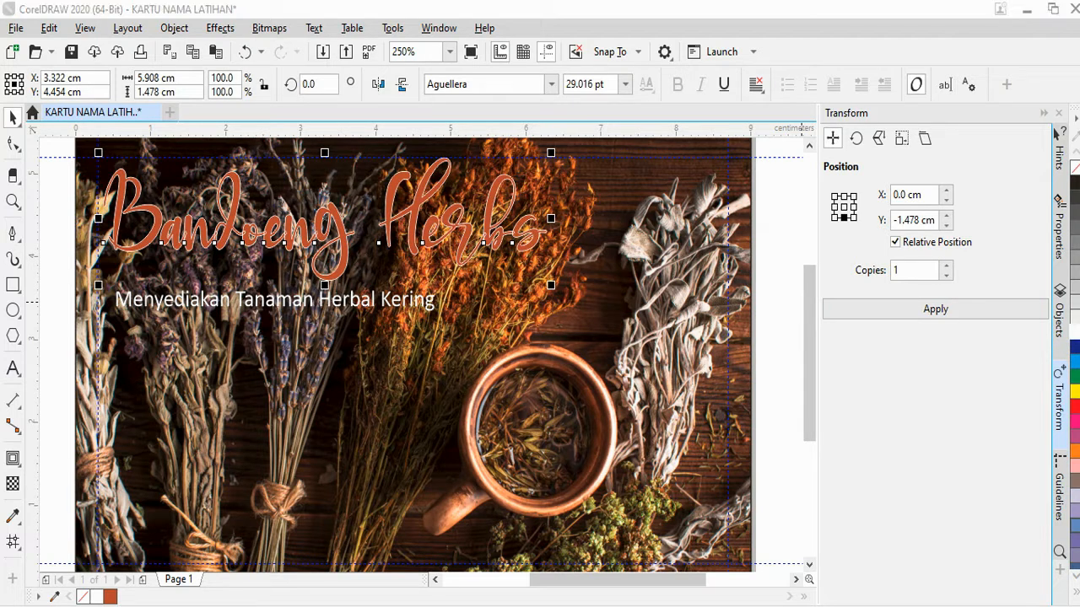
{"action": "key", "text": "F12"}
Give the title a 2.0 pt outline with round corners and caps behind the fill, then nudge it up
{"action": "left_click", "coordinate": [443, 261]}
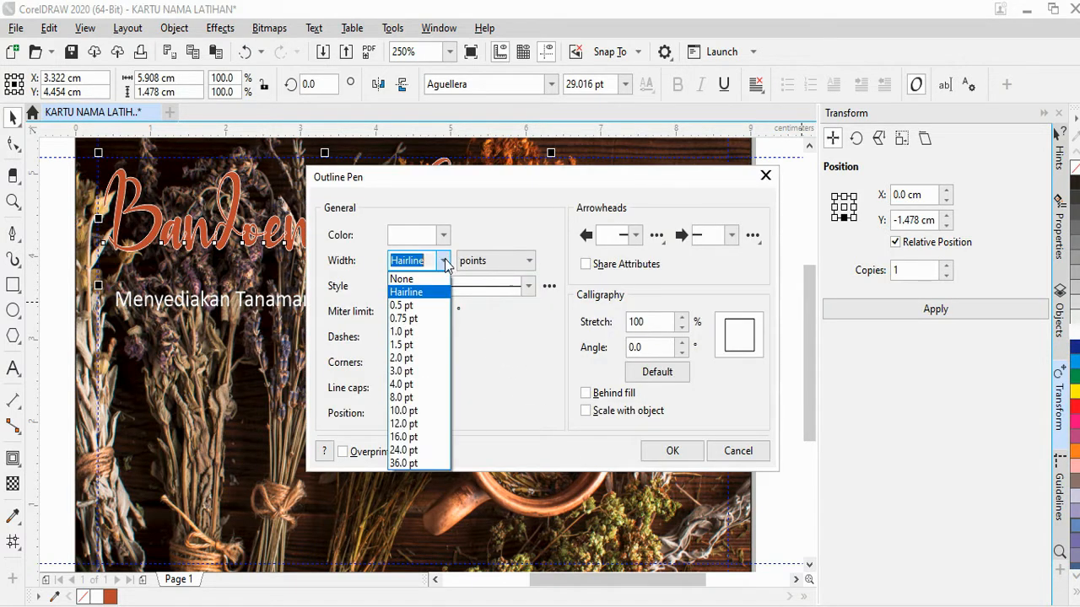
{"action": "left_click", "coordinate": [419, 359]}
{"action": "left_click", "coordinate": [420, 362]}
{"action": "left_click", "coordinate": [420, 388]}
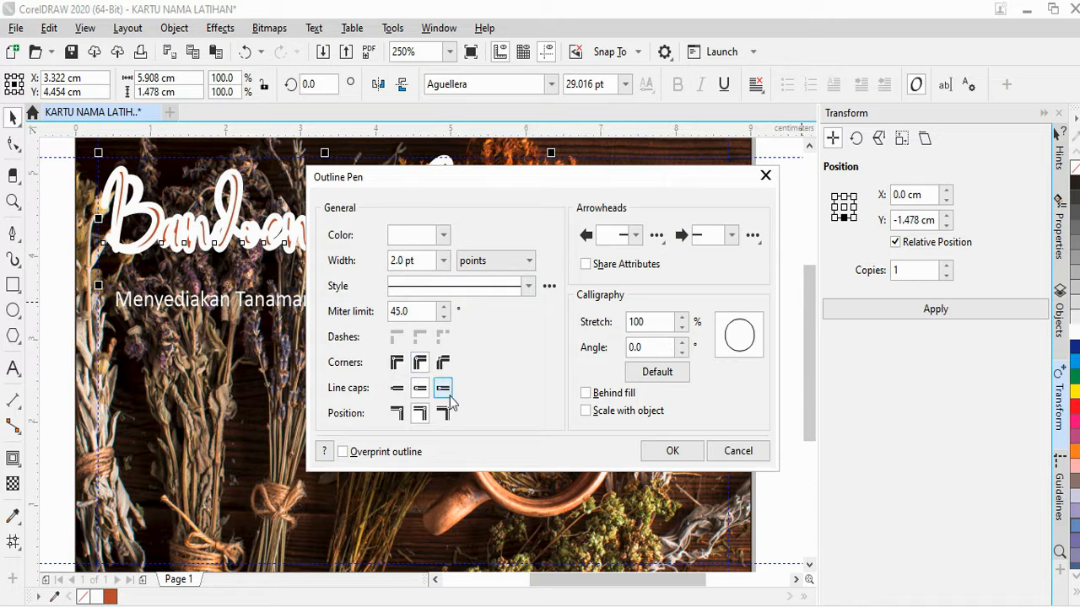
{"action": "left_click", "coordinate": [586, 393]}
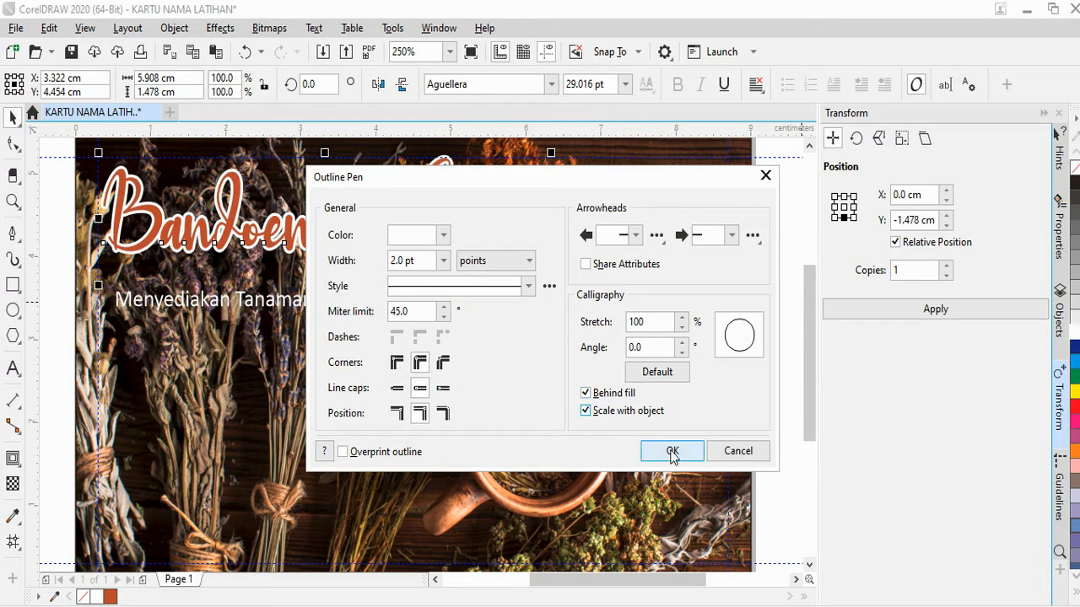
{"action": "left_click", "coordinate": [671, 451]}
{"action": "scroll", "coordinate": [483, 333], "scroll_direction": "down", "scroll_amount": 1}
{"action": "scroll", "coordinate": [506, 304], "scroll_direction": "up", "scroll_amount": 1}
{"action": "left_click_drag", "start_coordinate": [402, 271], "coordinate": [427, 206]}
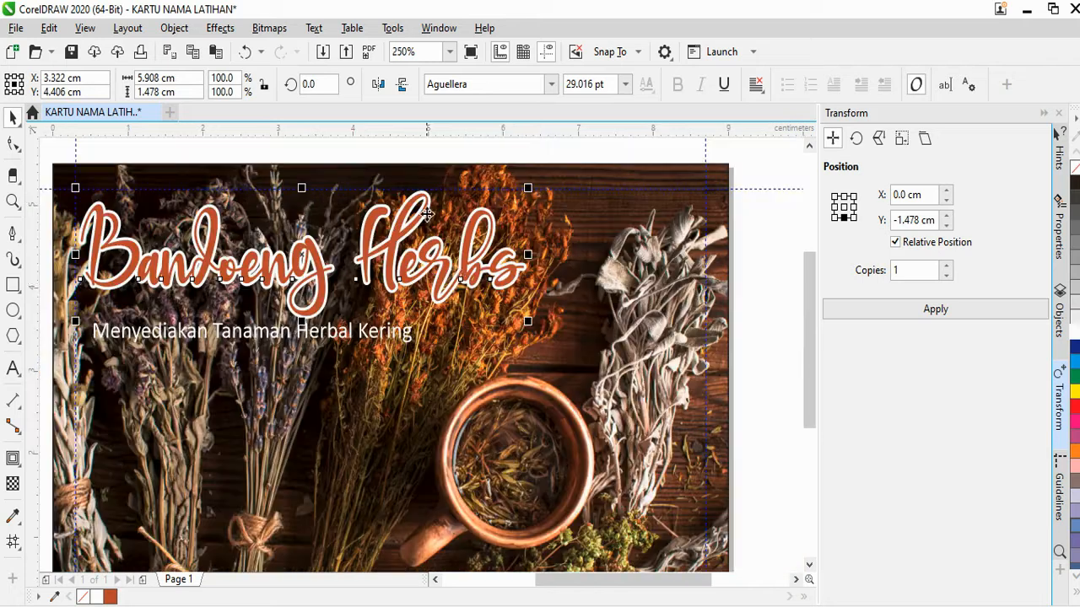
{"action": "left_click", "coordinate": [12, 368]}
Fill the word 'Herbs' green from the palette, leaving 'Bandoeng' rust red, then deselect
{"action": "left_click_drag", "start_coordinate": [356, 250], "coordinate": [523, 253]}
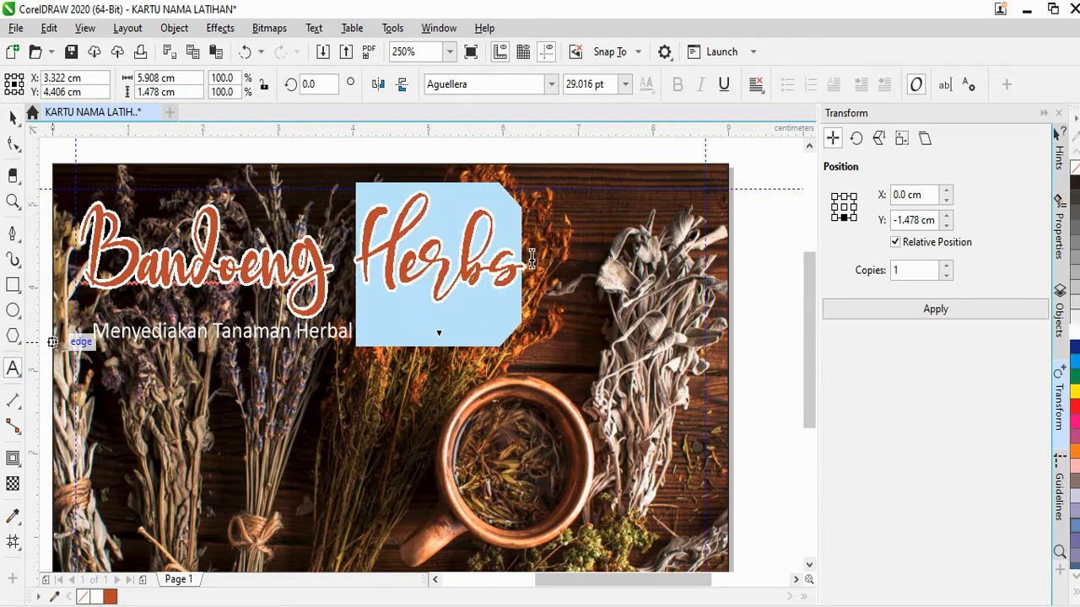
{"action": "left_click", "coordinate": [1074, 371]}
{"action": "left_click", "coordinate": [12, 116]}
{"action": "scroll", "coordinate": [456, 279], "scroll_direction": "down", "scroll_amount": 3}
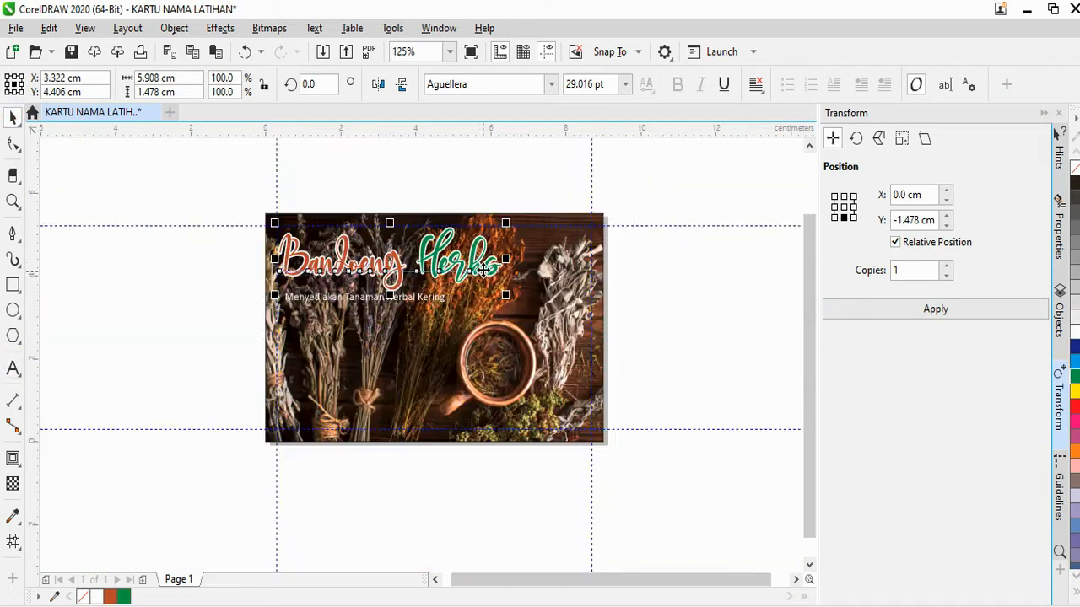
{"action": "scroll", "coordinate": [426, 291], "scroll_direction": "up", "scroll_amount": 3}
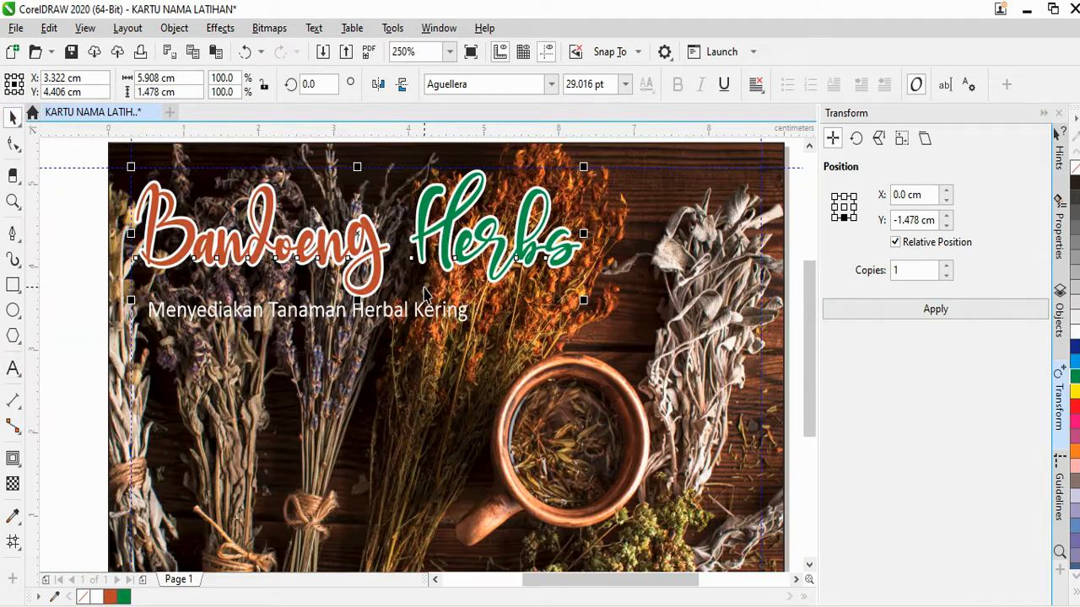
{"action": "left_click", "coordinate": [302, 312]}
{"action": "left_click", "coordinate": [352, 252], "text": "shift"}
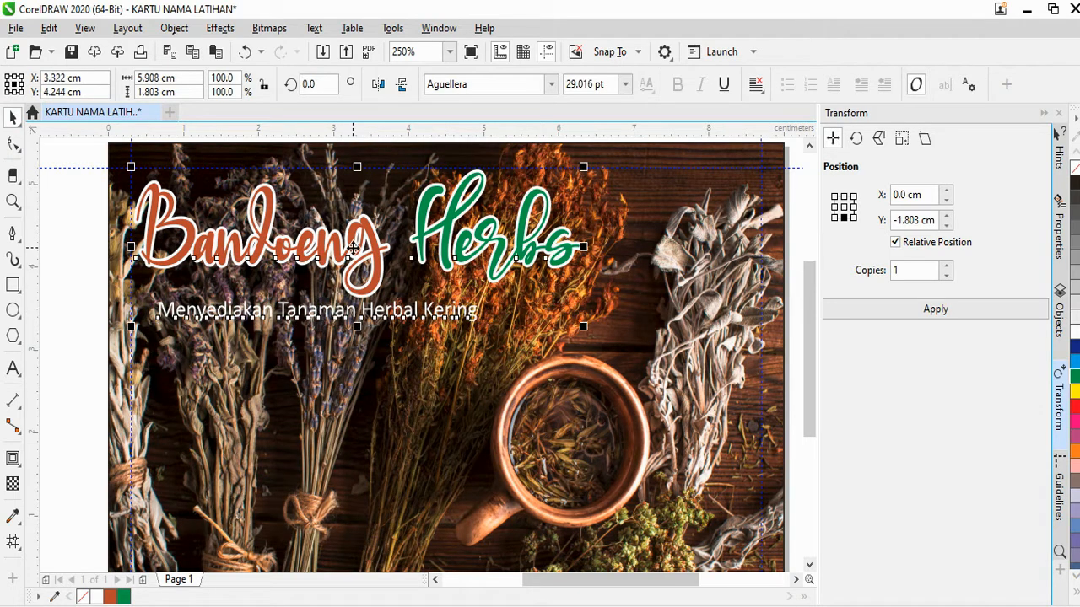
{"action": "scroll", "coordinate": [364, 320], "scroll_direction": "down", "scroll_amount": 2}
{"action": "left_click", "coordinate": [653, 321]}
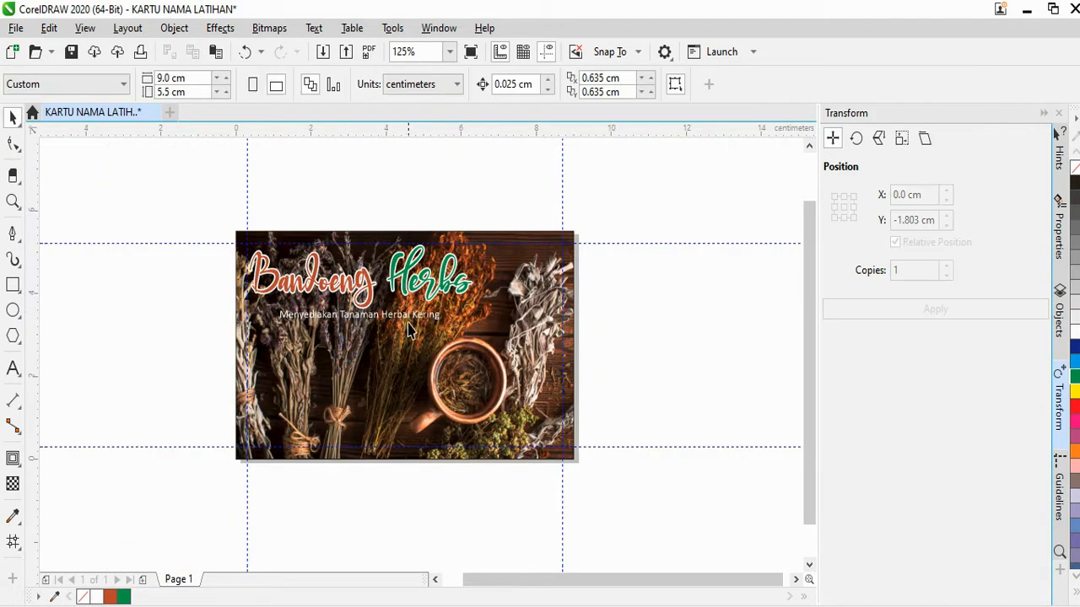
{"action": "scroll", "coordinate": [414, 378], "scroll_direction": "up", "scroll_amount": 3}
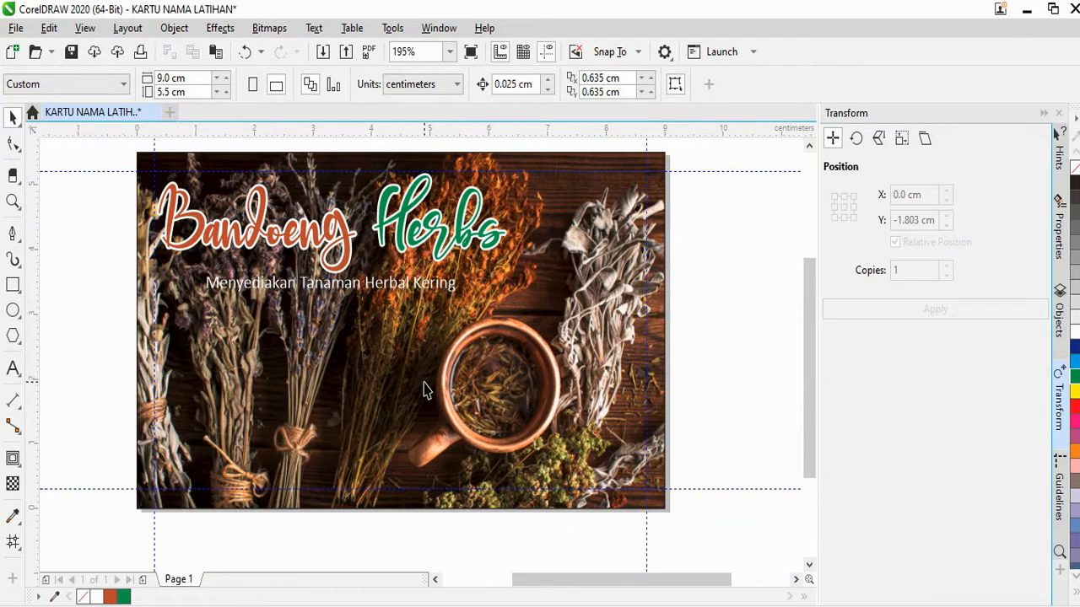
{"action": "left_click", "coordinate": [14, 234]}
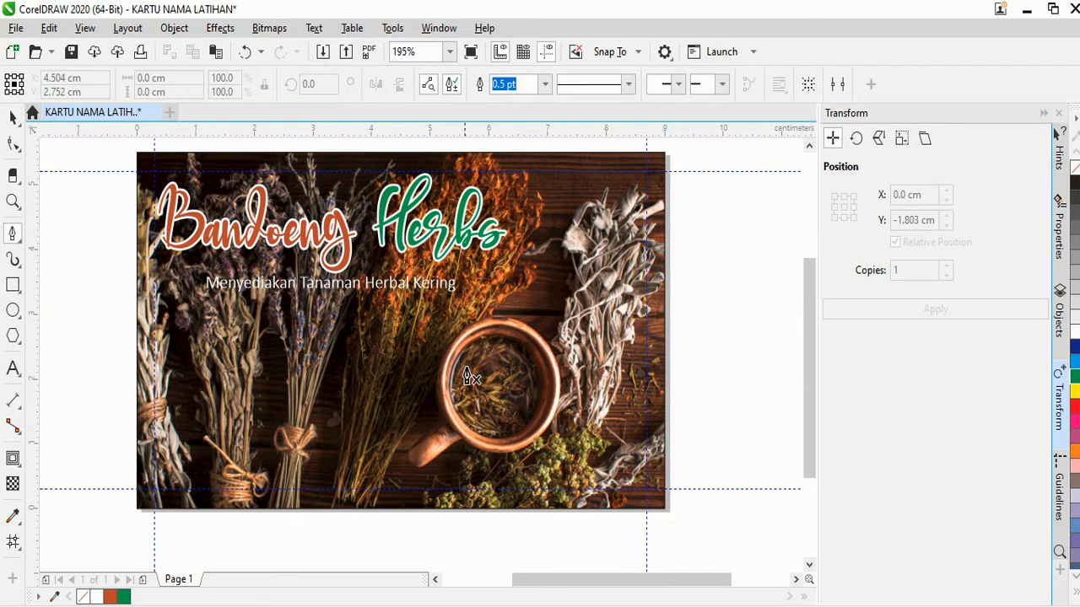
Draw a closed wavy path from the cup to the card's left edge and bottom-left corner
{"action": "left_click", "coordinate": [517, 377]}
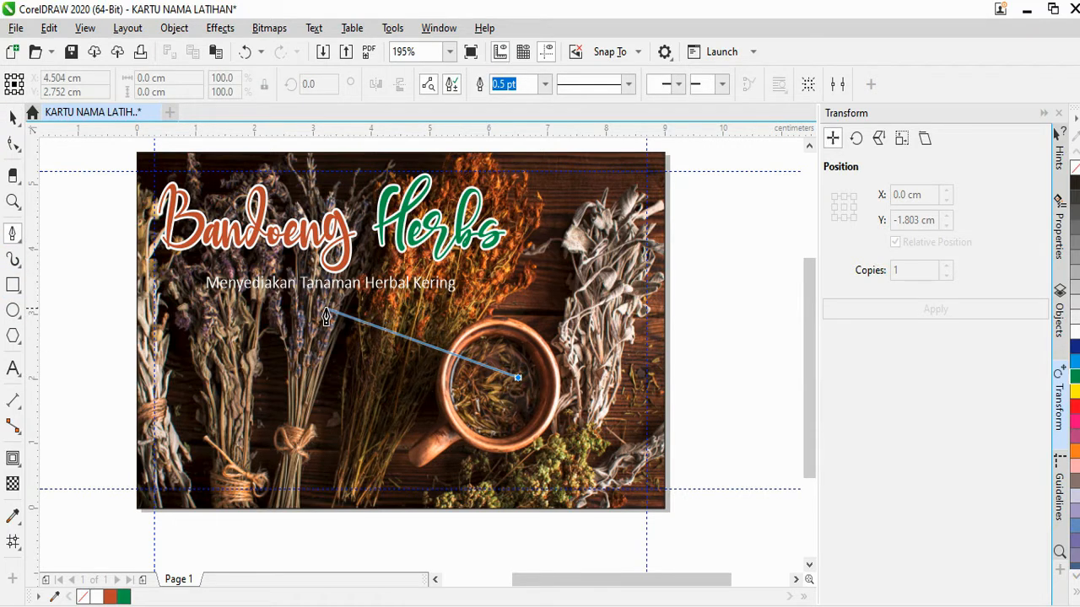
{"action": "left_click_drag", "start_coordinate": [325, 314], "coordinate": [187, 346]}
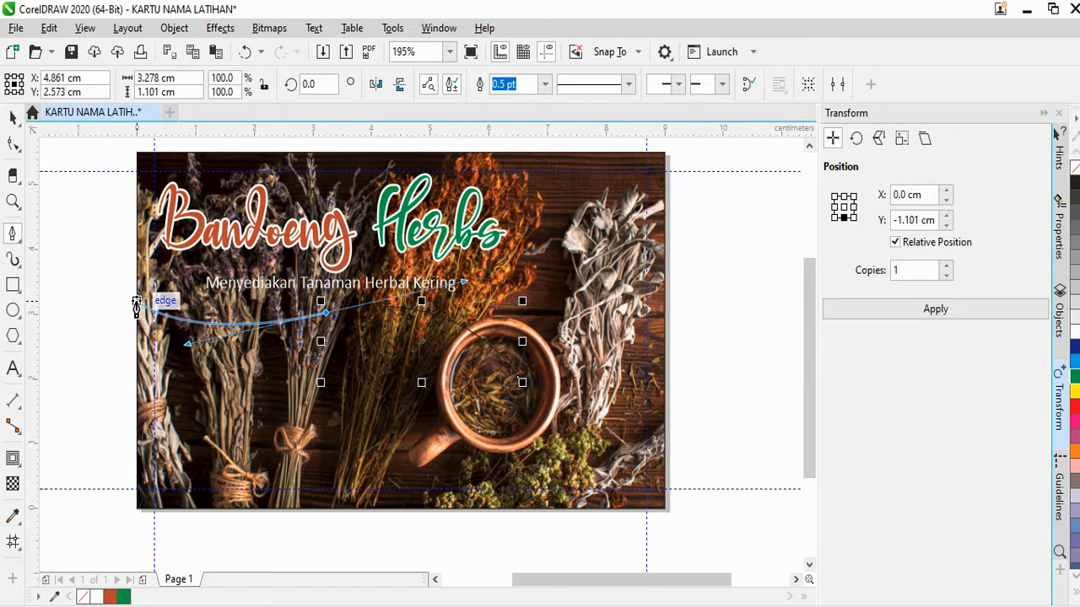
{"action": "left_click", "coordinate": [146, 346]}
{"action": "left_click", "coordinate": [137, 510]}
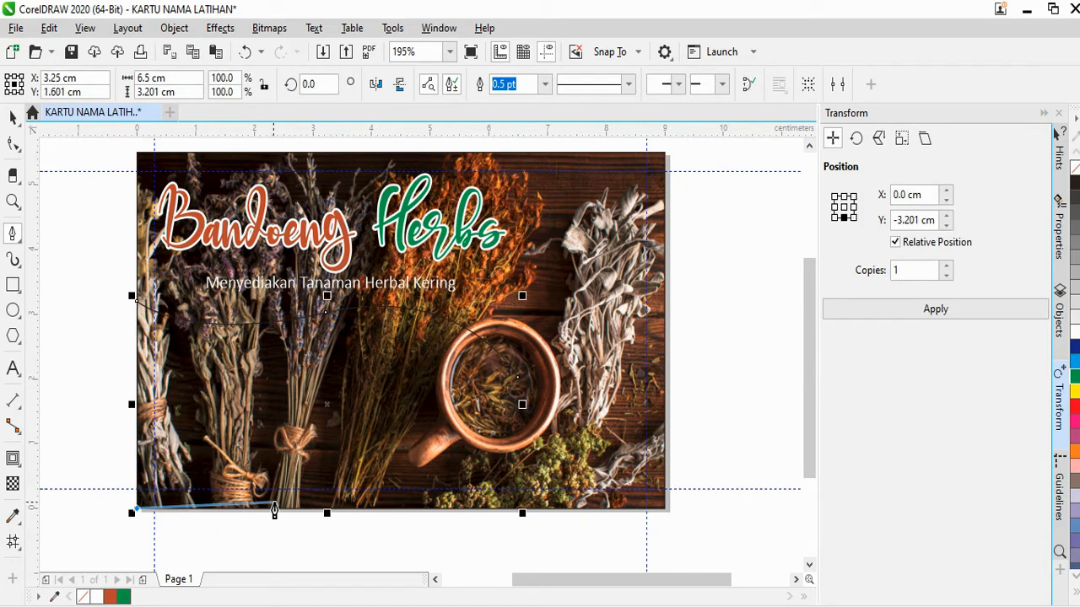
{"action": "left_click_drag", "start_coordinate": [314, 489], "coordinate": [405, 415]}
{"action": "left_click_drag", "start_coordinate": [518, 377], "coordinate": [377, 327]}
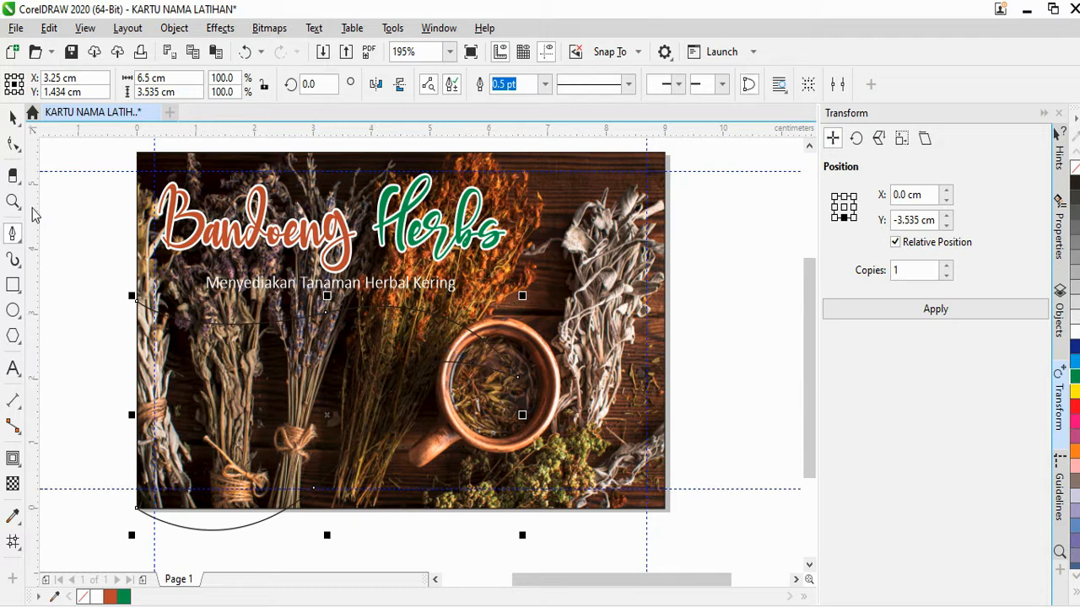
{"action": "left_click", "coordinate": [13, 116]}
Fill the enclosed wave area slate blue with Smart Fill
{"action": "left_click", "coordinate": [13, 542]}
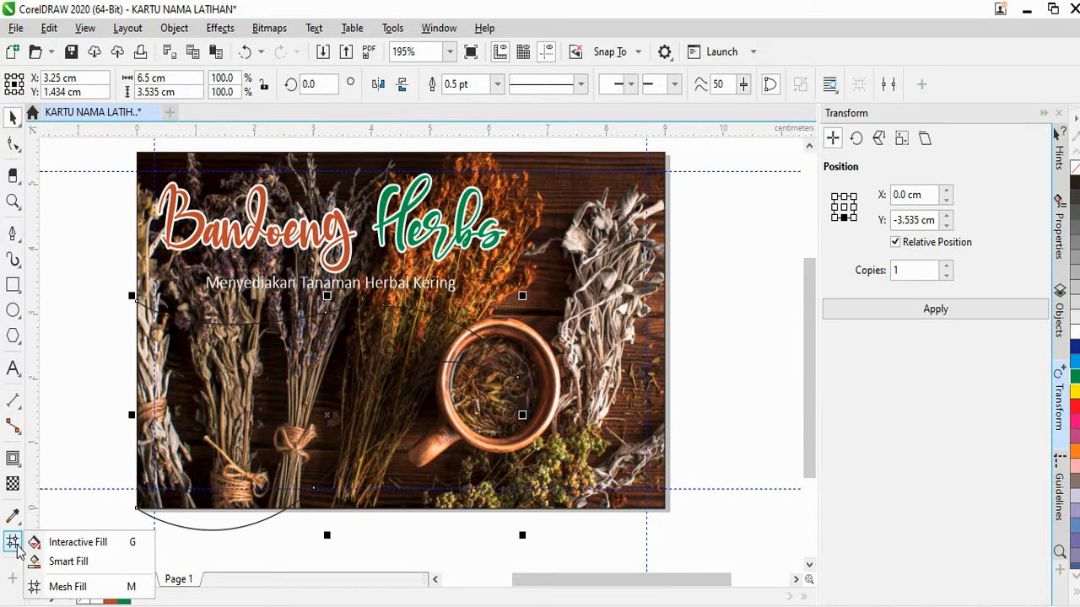
{"action": "left_click", "coordinate": [67, 560]}
{"action": "left_click", "coordinate": [246, 393]}
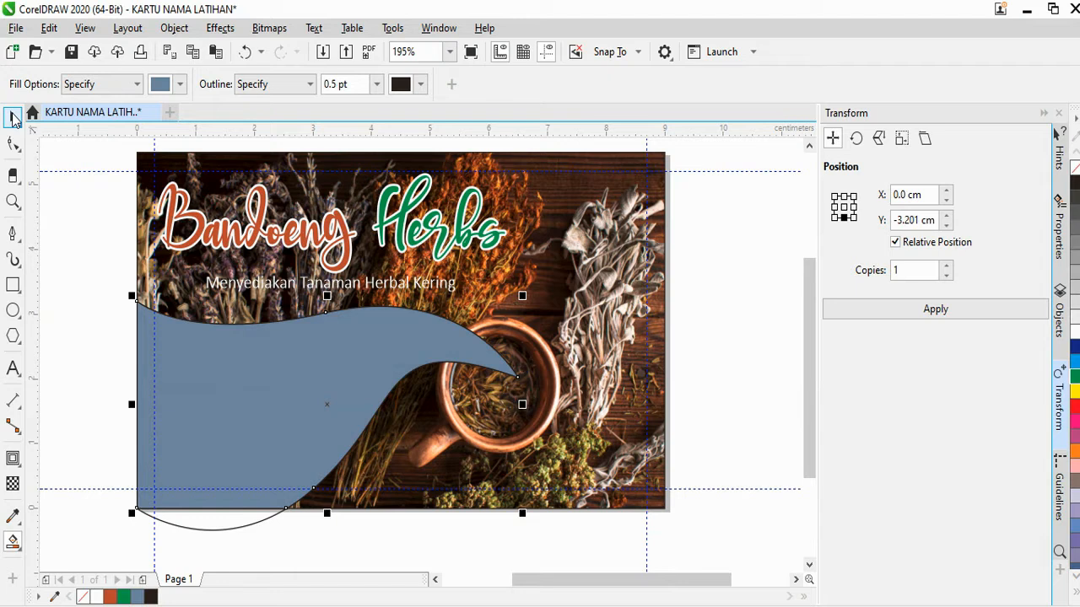
Fill the wave shape with an orange sampled from the herbs photo using the Eyedropper
{"action": "left_click", "coordinate": [13, 118]}
{"action": "key", "text": "i"}
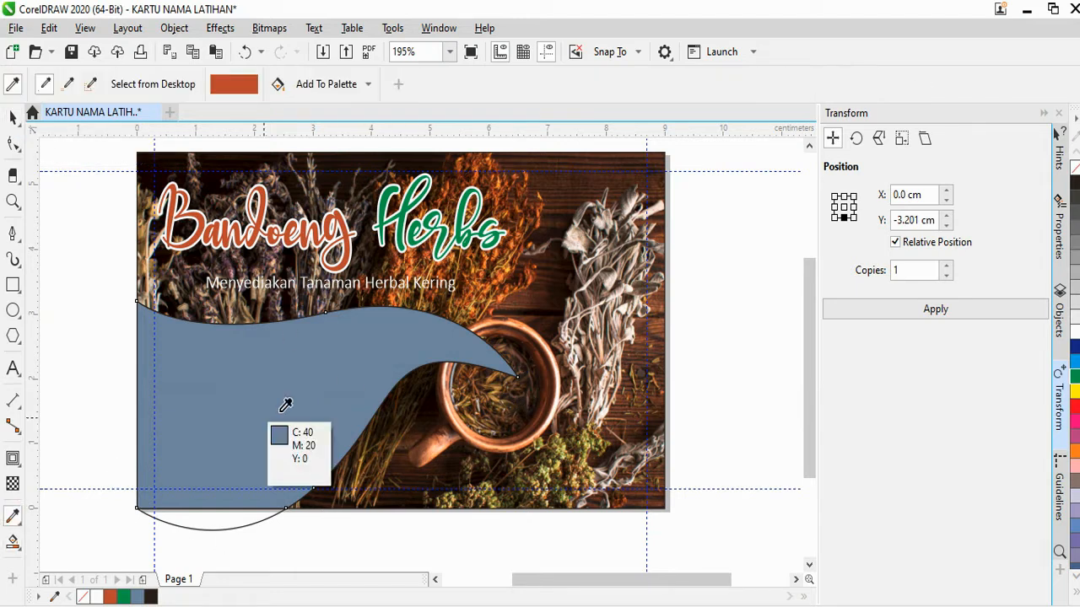
{"action": "scroll", "coordinate": [489, 256], "scroll_direction": "up", "scroll_amount": 3}
{"action": "scroll", "coordinate": [490, 256], "scroll_direction": "up", "scroll_amount": 2}
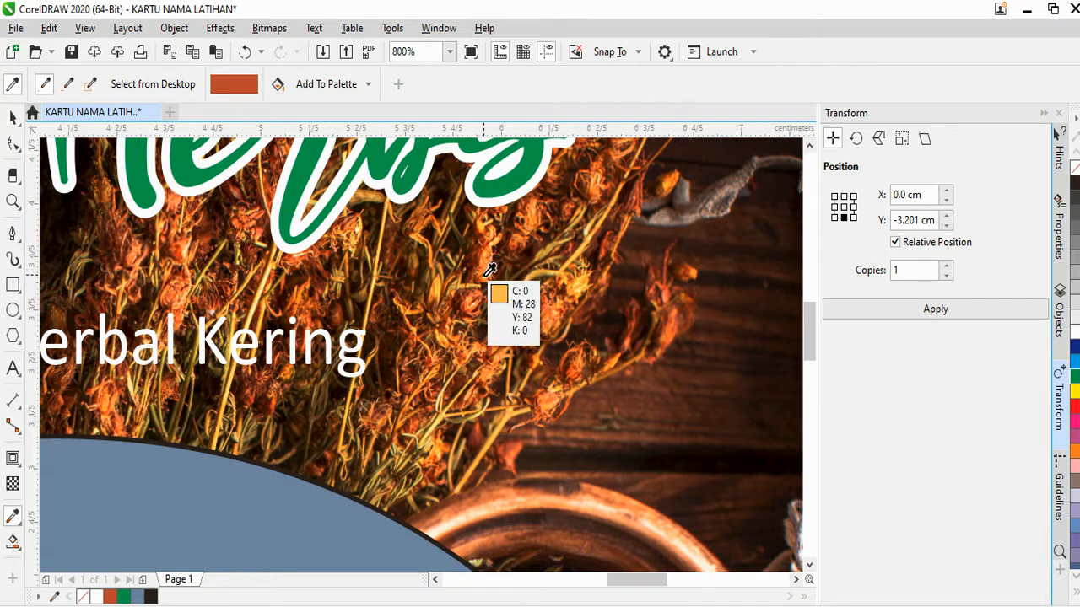
{"action": "left_click", "coordinate": [487, 270]}
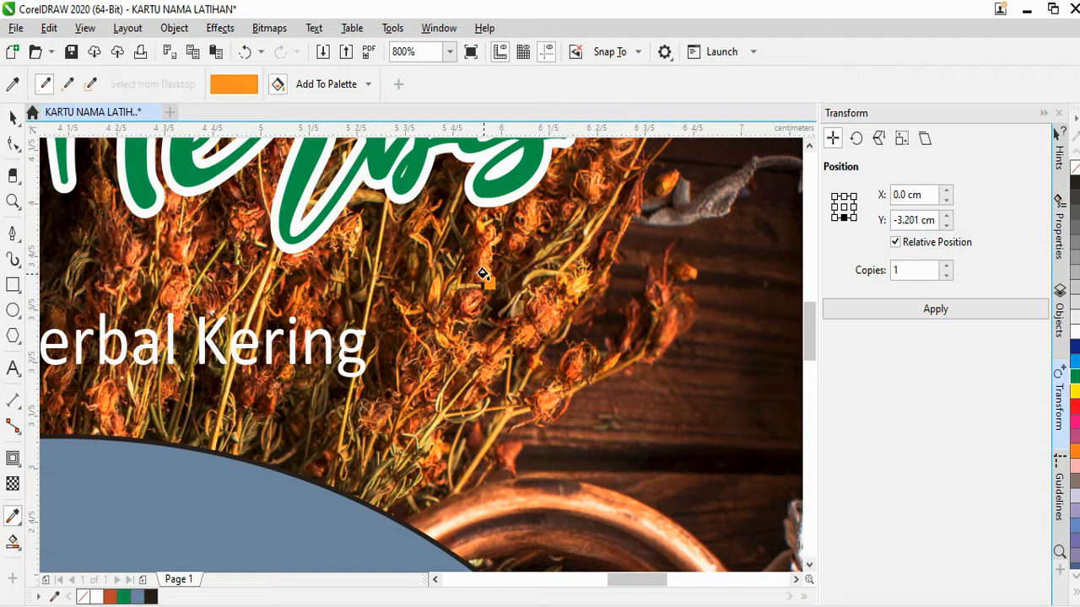
{"action": "scroll", "coordinate": [336, 432], "scroll_direction": "down", "scroll_amount": 2}
{"action": "left_click", "coordinate": [196, 511]}
{"action": "scroll", "coordinate": [397, 402], "scroll_direction": "down", "scroll_amount": 1}
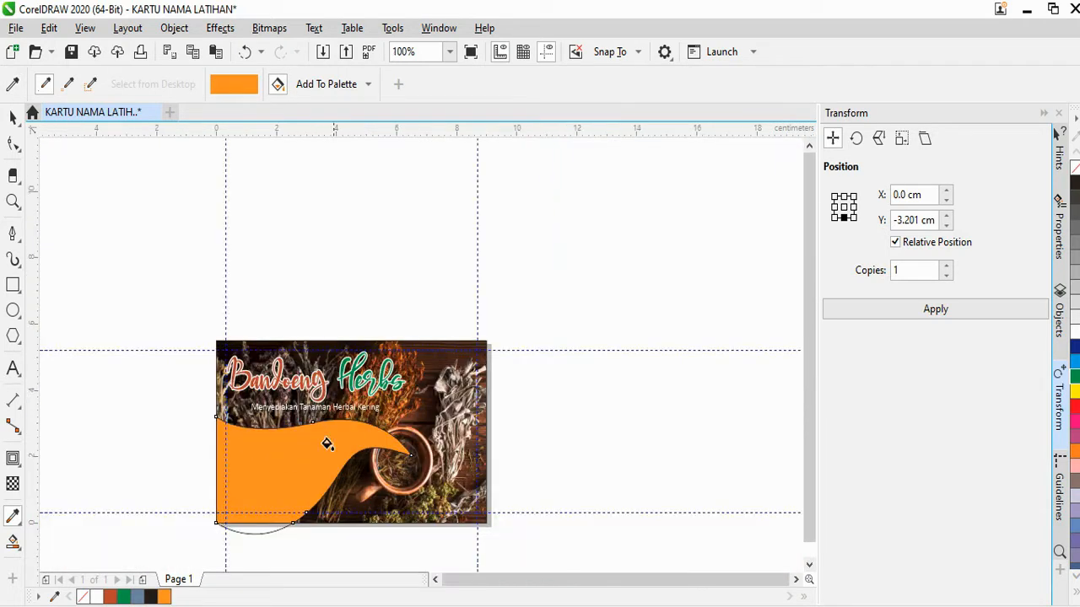
{"action": "scroll", "coordinate": [255, 477], "scroll_direction": "up", "scroll_amount": 1}
Remove the wave's arc that hangs below the bottom of the card
{"action": "left_click", "coordinate": [13, 121]}
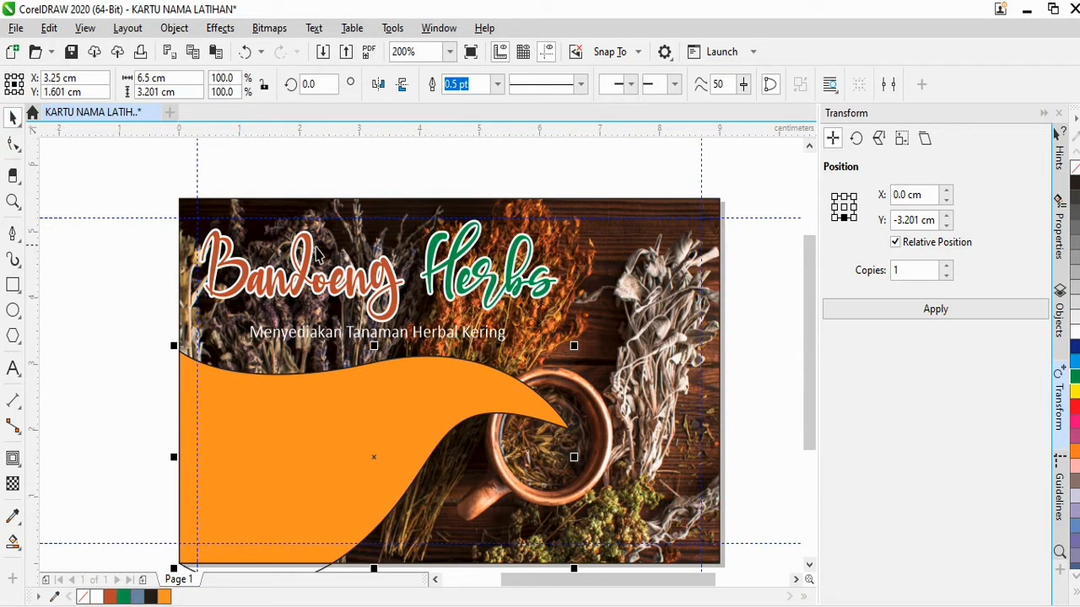
{"action": "scroll", "coordinate": [340, 464], "scroll_direction": "down", "scroll_amount": 1}
{"action": "scroll", "coordinate": [308, 430], "scroll_direction": "up", "scroll_amount": 1}
{"action": "left_click", "coordinate": [308, 430]}
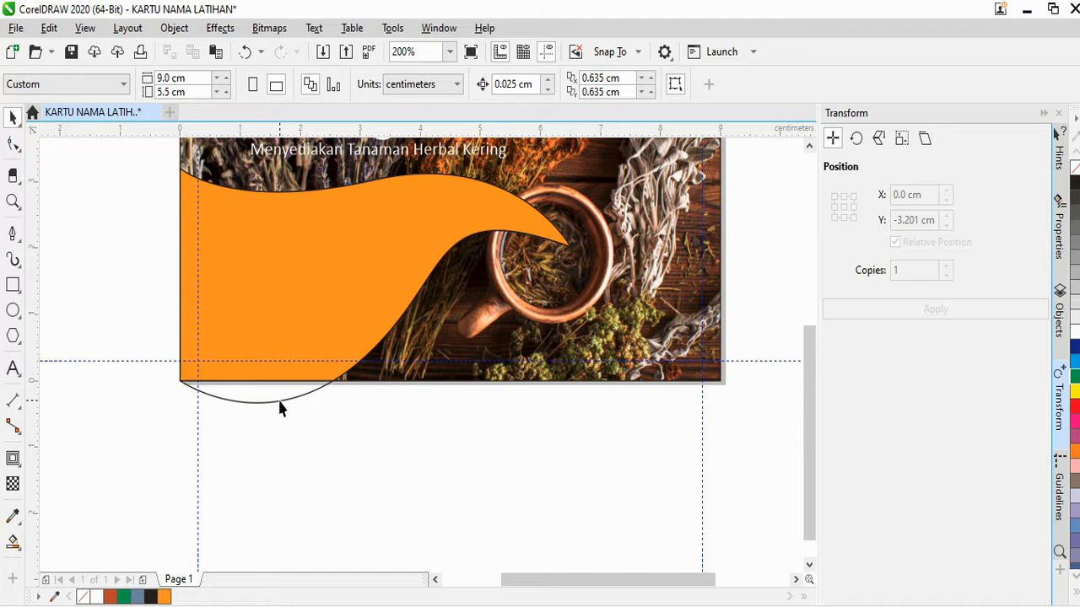
{"action": "scroll", "coordinate": [281, 408], "scroll_direction": "down", "scroll_amount": 1}
{"action": "scroll", "coordinate": [306, 381], "scroll_direction": "up", "scroll_amount": 1}
{"action": "left_click", "coordinate": [13, 516]}
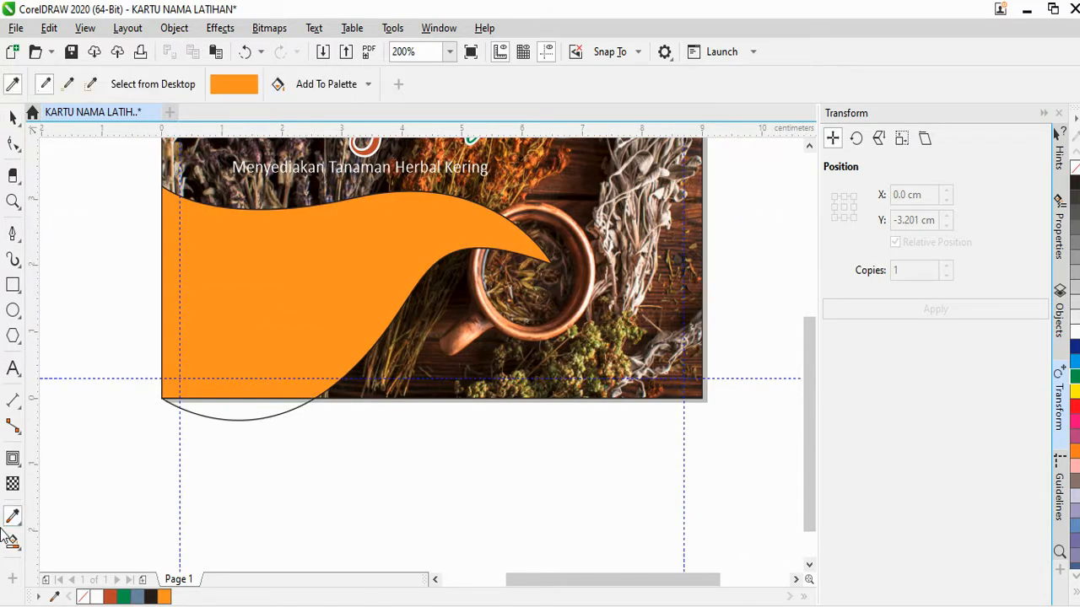
{"action": "scroll", "coordinate": [493, 180], "scroll_direction": "up", "scroll_amount": 3}
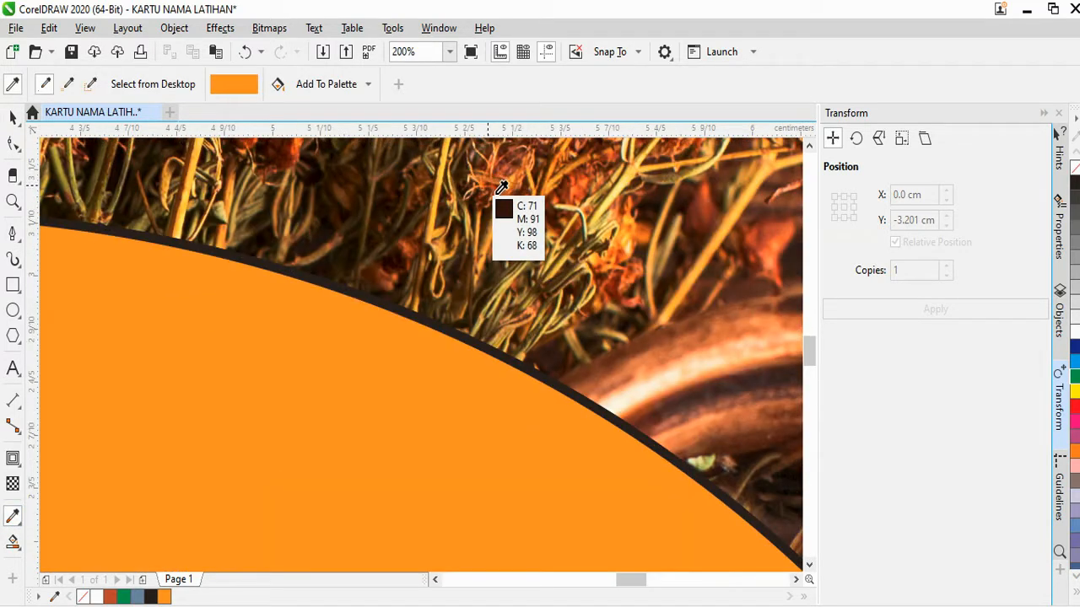
{"action": "scroll", "coordinate": [511, 182], "scroll_direction": "up", "scroll_amount": 1}
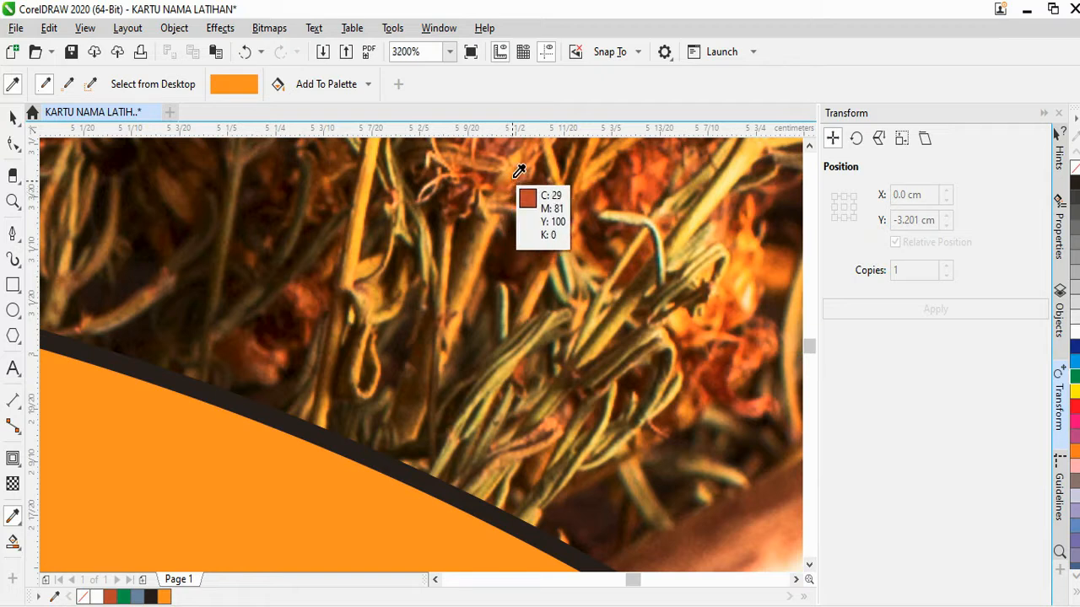
{"action": "scroll", "coordinate": [519, 166], "scroll_direction": "down", "scroll_amount": 5}
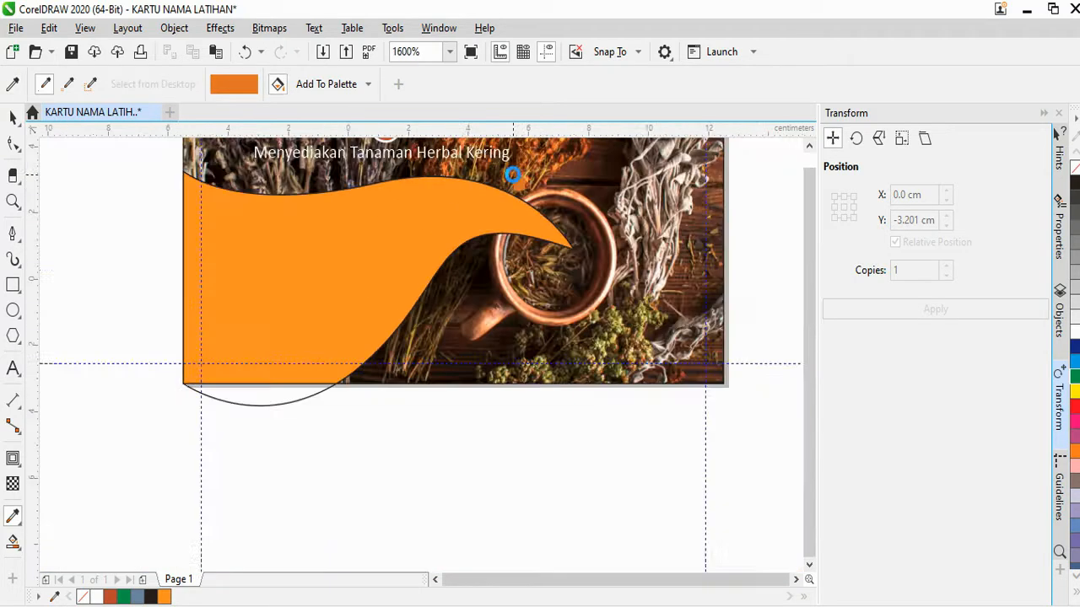
{"action": "scroll", "coordinate": [400, 291], "scroll_direction": "up", "scroll_amount": 2}
{"action": "scroll", "coordinate": [405, 287], "scroll_direction": "down", "scroll_amount": 2}
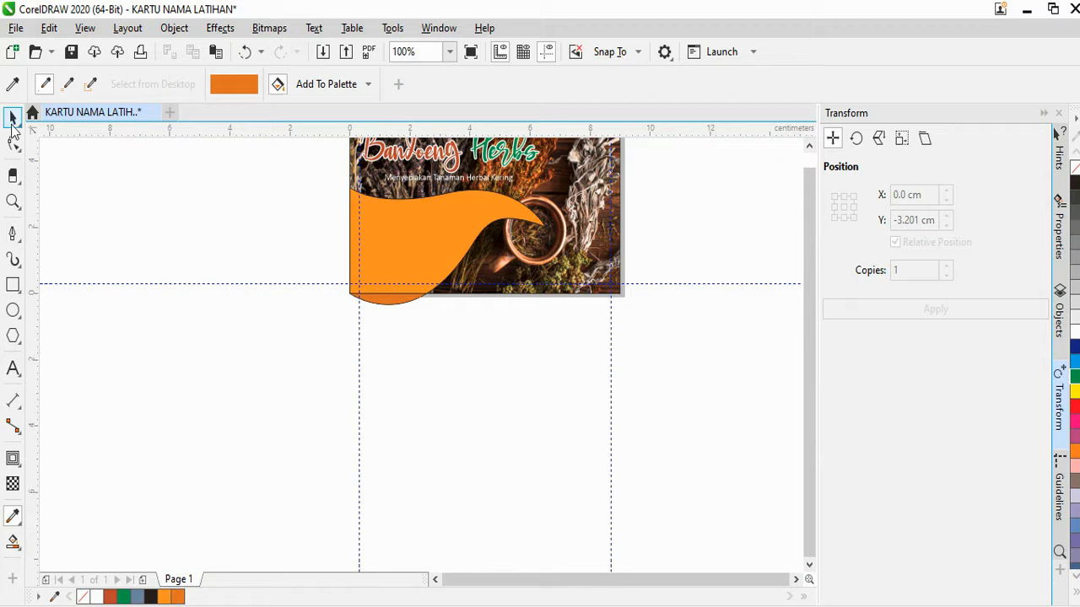
{"action": "left_click", "coordinate": [12, 118]}
{"action": "scroll", "coordinate": [432, 285], "scroll_direction": "up", "scroll_amount": 2}
{"action": "key", "text": "ctrl+z"}
{"action": "scroll", "coordinate": [484, 344], "scroll_direction": "down", "scroll_amount": 4}
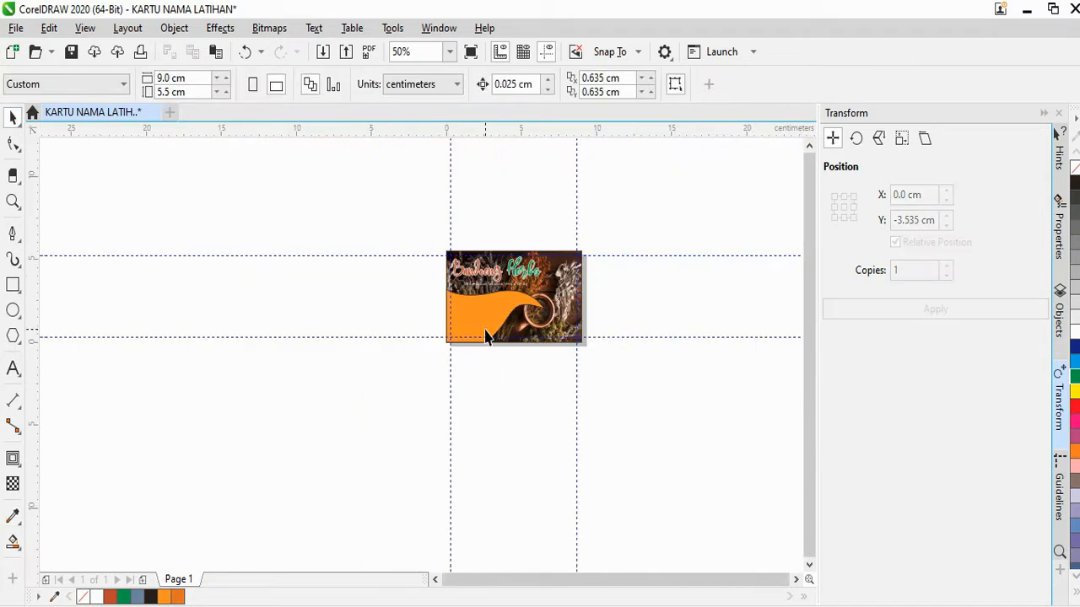
{"action": "scroll", "coordinate": [484, 315], "scroll_direction": "up", "scroll_amount": 3}
Remove the orange wave's outline using the no-colour swatch
{"action": "left_click", "coordinate": [484, 315]}
{"action": "right_click", "coordinate": [1073, 174]}
{"action": "scroll", "coordinate": [438, 317], "scroll_direction": "down", "scroll_amount": 3}
{"action": "scroll", "coordinate": [447, 292], "scroll_direction": "up", "scroll_amount": 3}
{"action": "scroll", "coordinate": [444, 304], "scroll_direction": "up", "scroll_amount": 1}
{"action": "scroll", "coordinate": [424, 318], "scroll_direction": "down", "scroll_amount": 1}
{"action": "left_click", "coordinate": [387, 332]}
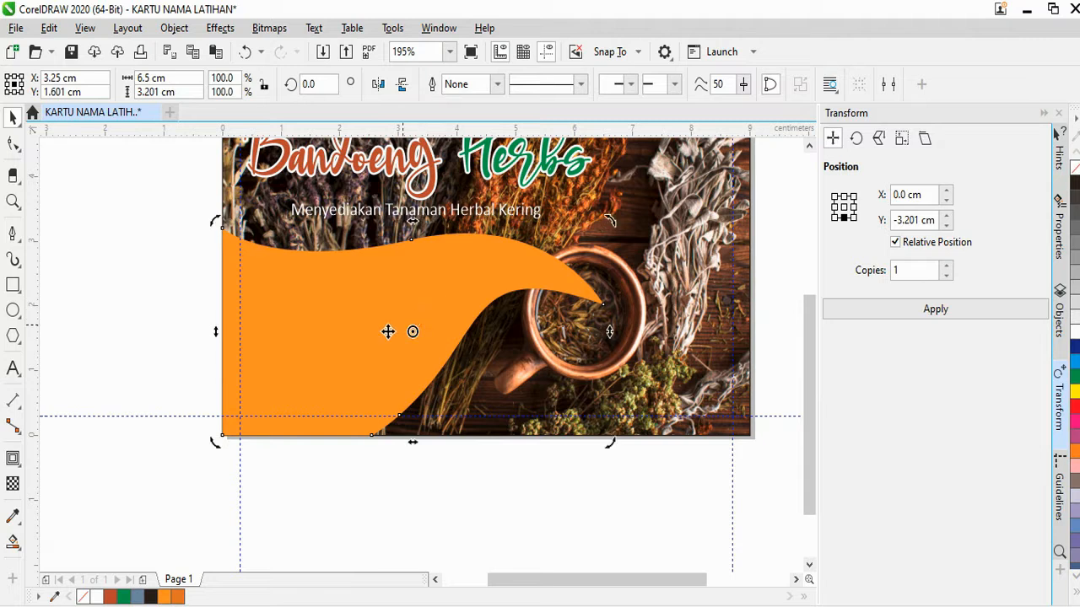
Give the wave a mesh fill with an added column and a yellow node at its tip
{"action": "left_click", "coordinate": [17, 550]}
{"action": "left_click", "coordinate": [26, 582]}
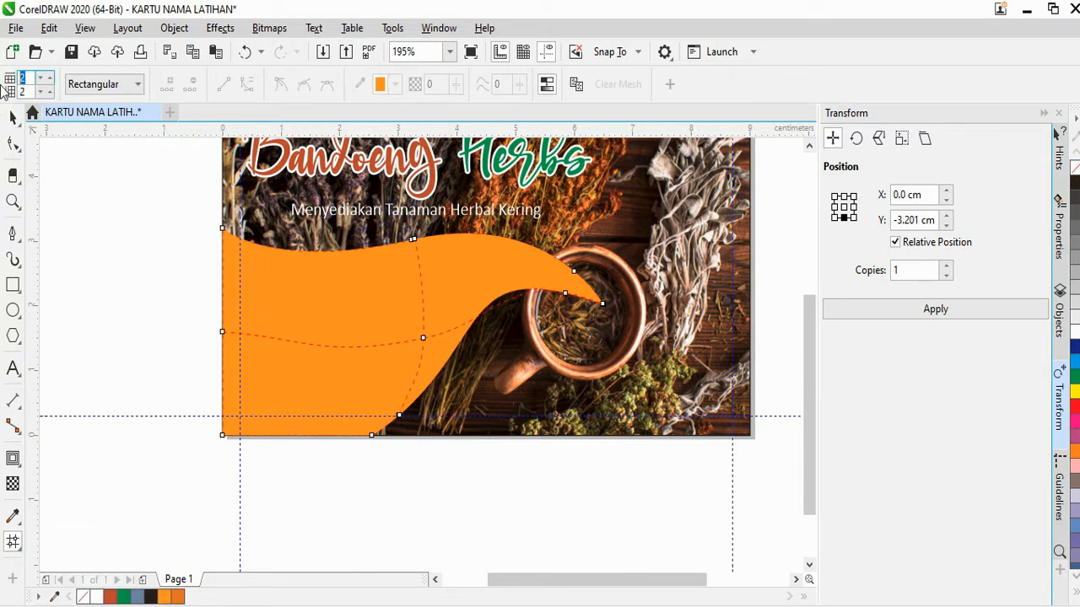
{"action": "double_click", "coordinate": [385, 349]}
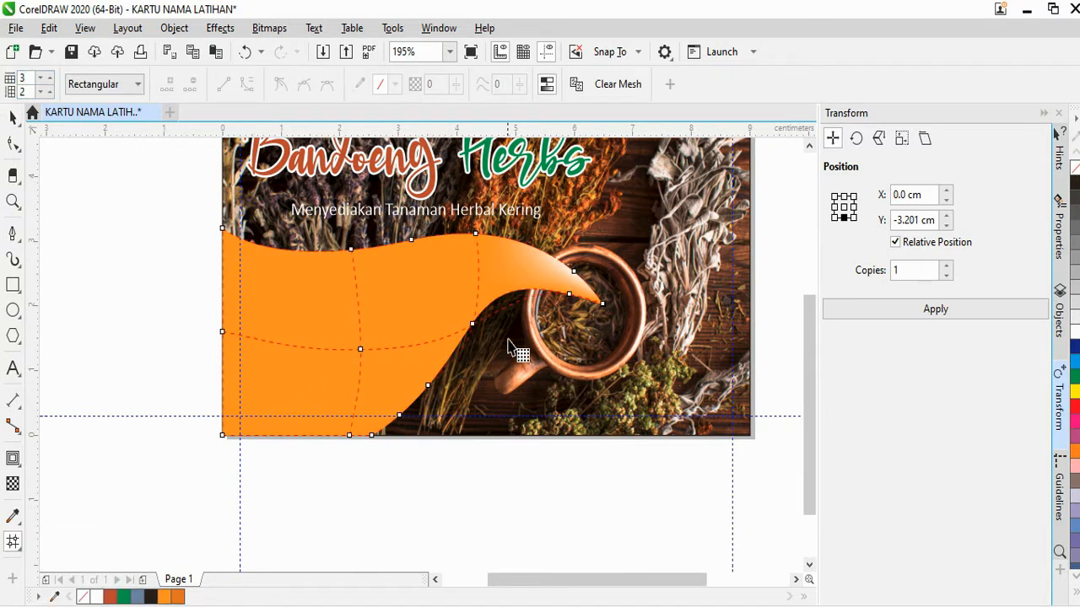
{"action": "left_click", "coordinate": [558, 277]}
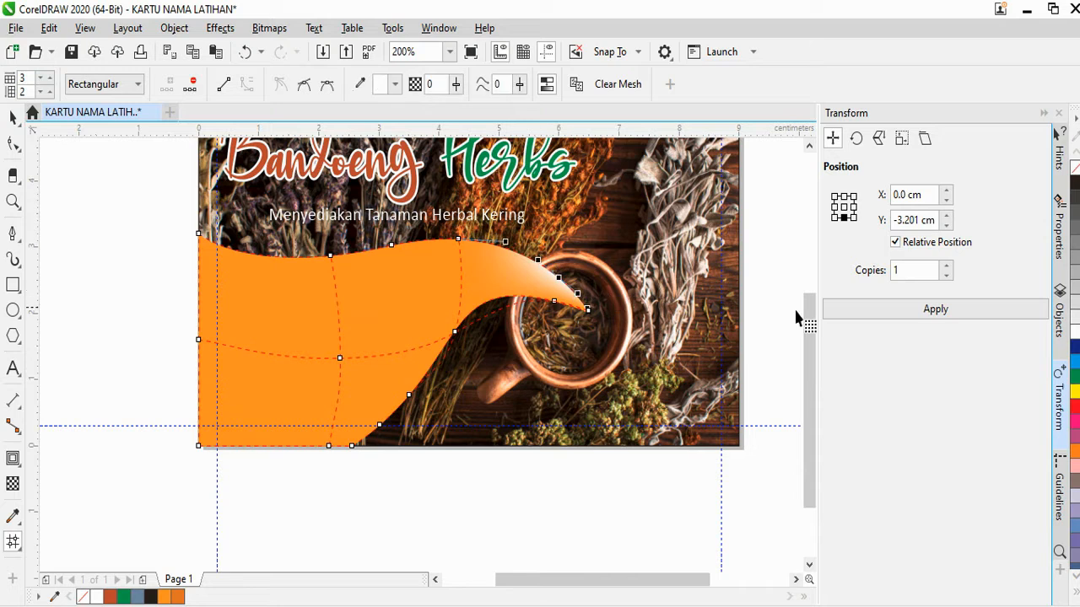
{"action": "left_click", "coordinate": [1075, 392]}
{"action": "scroll", "coordinate": [395, 372], "scroll_direction": "down", "scroll_amount": 2}
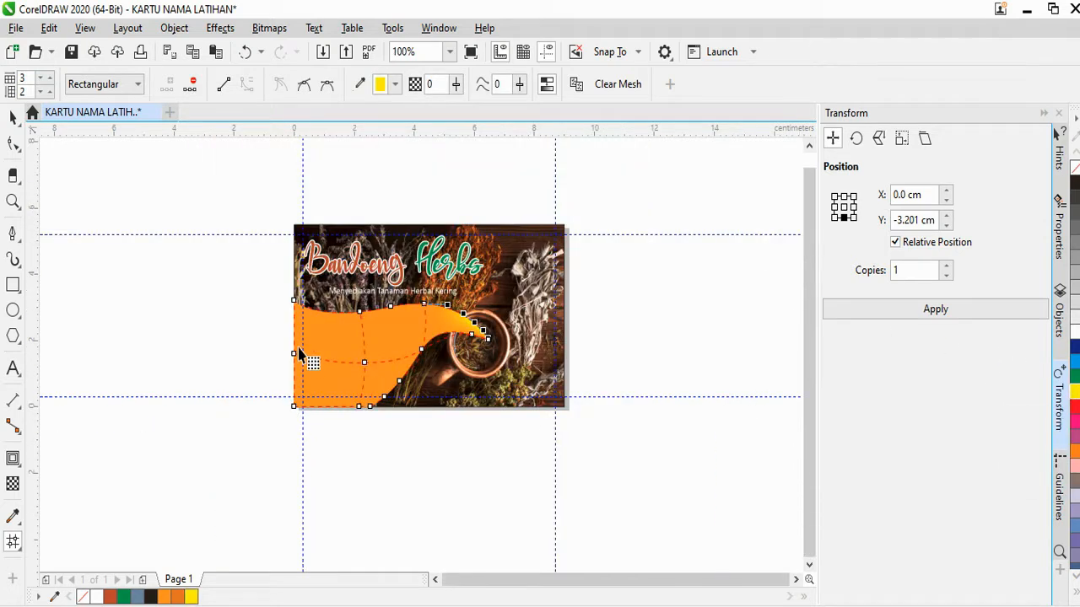
{"action": "scroll", "coordinate": [300, 354], "scroll_direction": "up", "scroll_amount": 2}
Shade the mesh's left-edge nodes darker orange and its bottom nodes red-orange
{"action": "left_click_drag", "start_coordinate": [275, 257], "coordinate": [312, 518]}
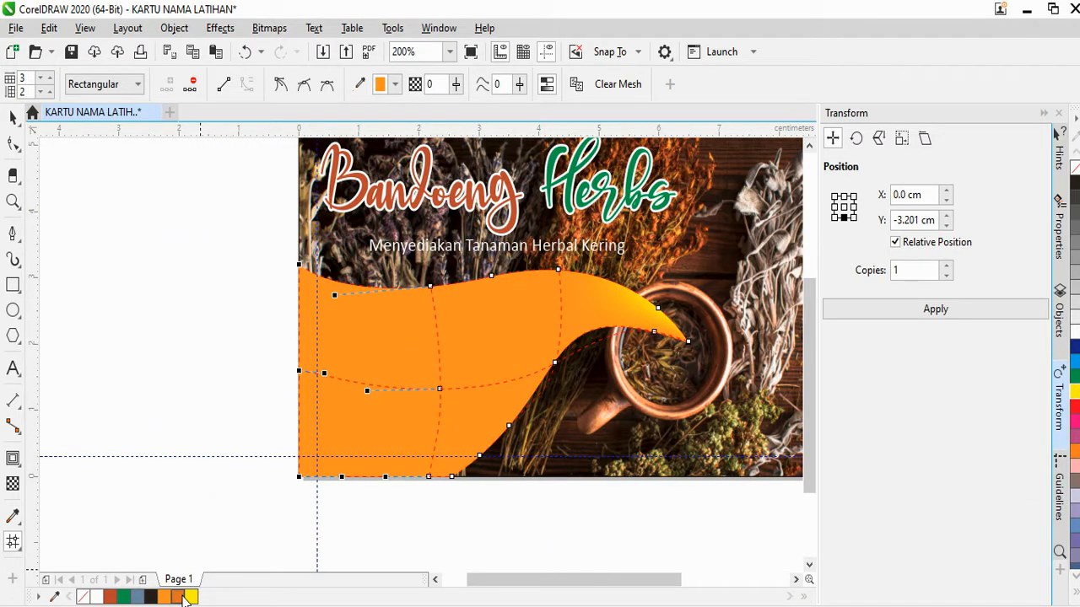
{"action": "left_click", "coordinate": [181, 596]}
{"action": "left_click_drag", "start_coordinate": [474, 476], "coordinate": [475, 474]}
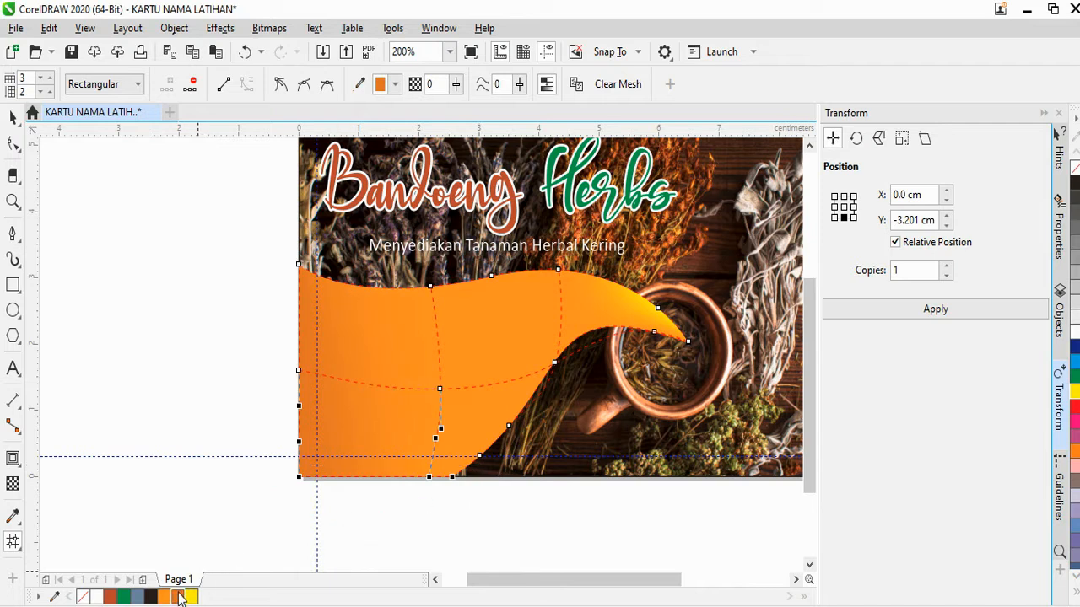
{"action": "left_click", "coordinate": [179, 596]}
{"action": "scroll", "coordinate": [376, 477], "scroll_direction": "down", "scroll_amount": 2}
{"action": "scroll", "coordinate": [411, 472], "scroll_direction": "up", "scroll_amount": 2}
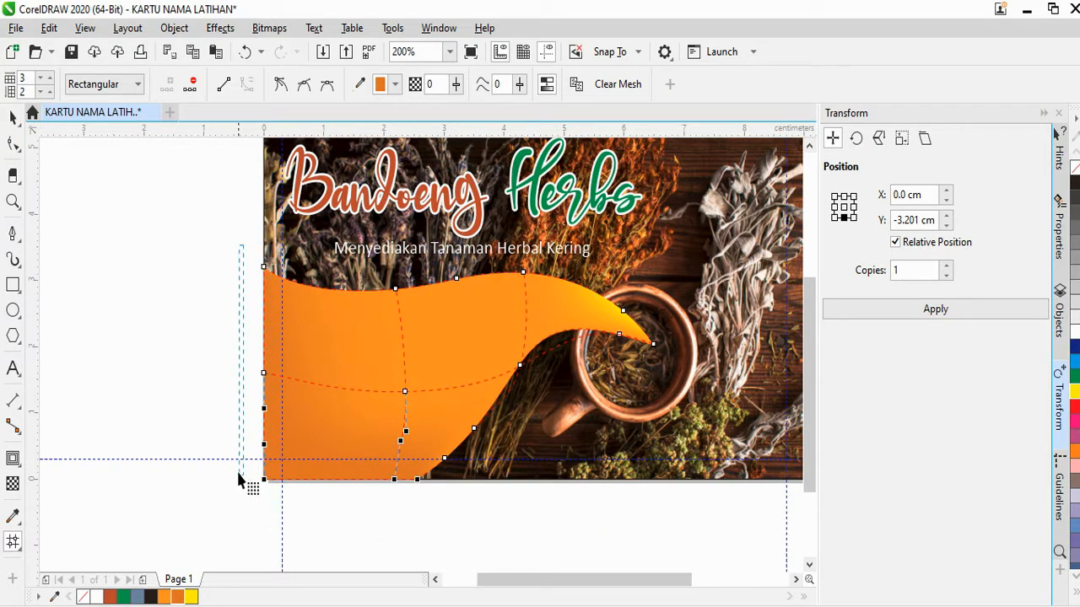
{"action": "left_click", "coordinate": [222, 430]}
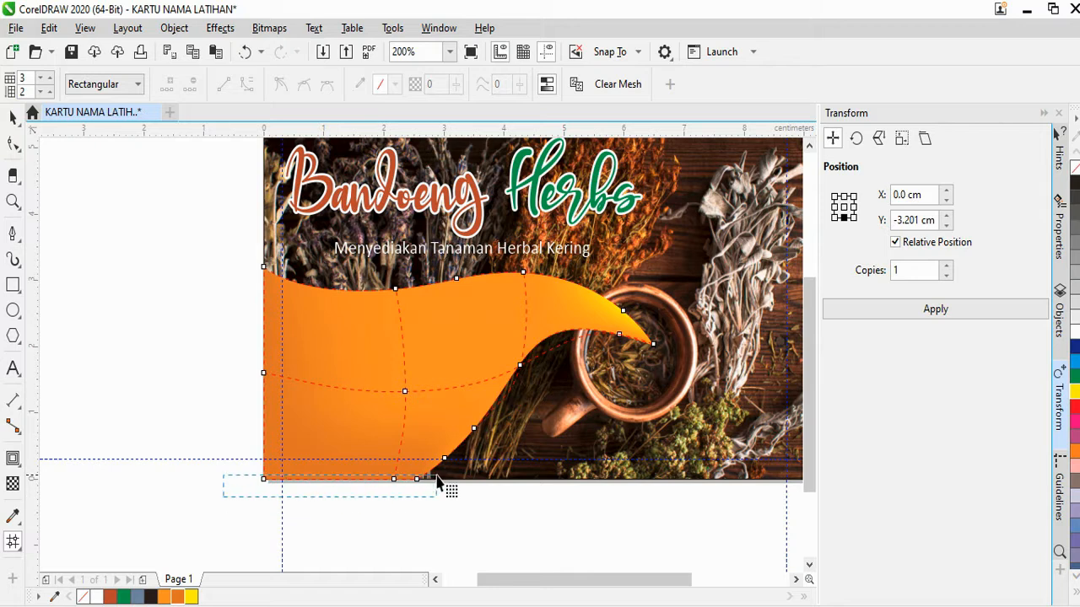
{"action": "left_click_drag", "start_coordinate": [438, 481], "coordinate": [438, 483]}
{"action": "left_click", "coordinate": [109, 598]}
{"action": "scroll", "coordinate": [373, 480], "scroll_direction": "down", "scroll_amount": 2}
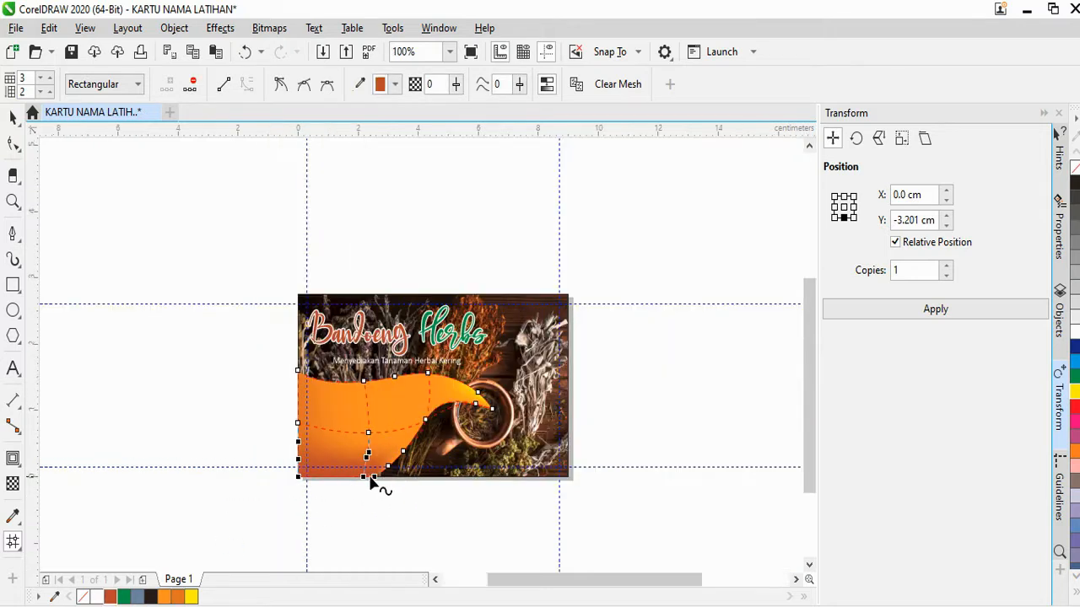
{"action": "scroll", "coordinate": [408, 473], "scroll_direction": "up", "scroll_amount": 2}
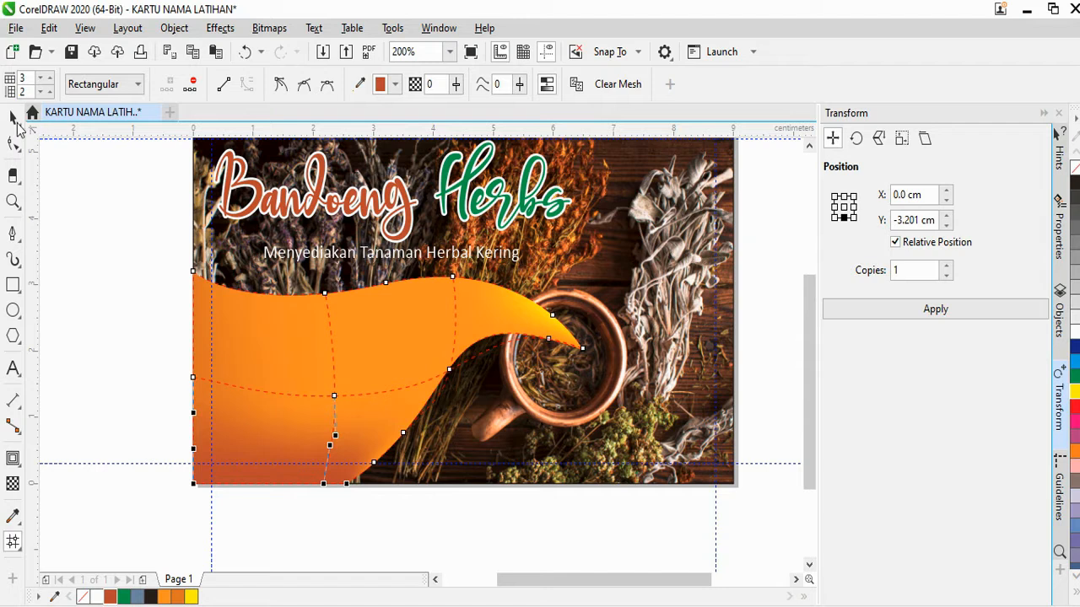
{"action": "scroll", "coordinate": [434, 373], "scroll_direction": "down", "scroll_amount": 2}
{"action": "key", "text": "space"}
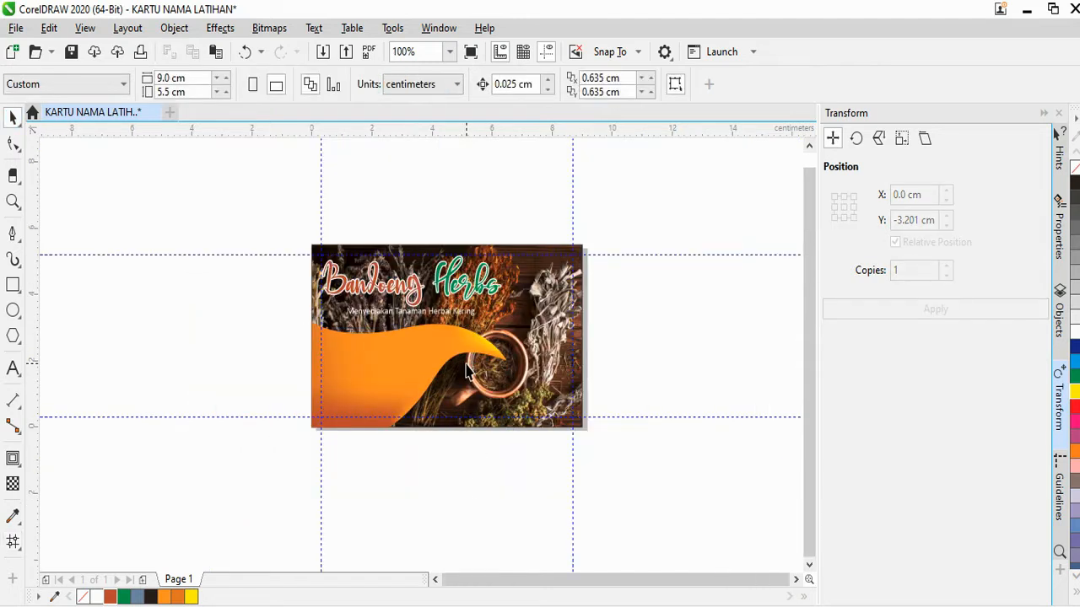
{"action": "scroll", "coordinate": [388, 386], "scroll_direction": "up", "scroll_amount": 1}
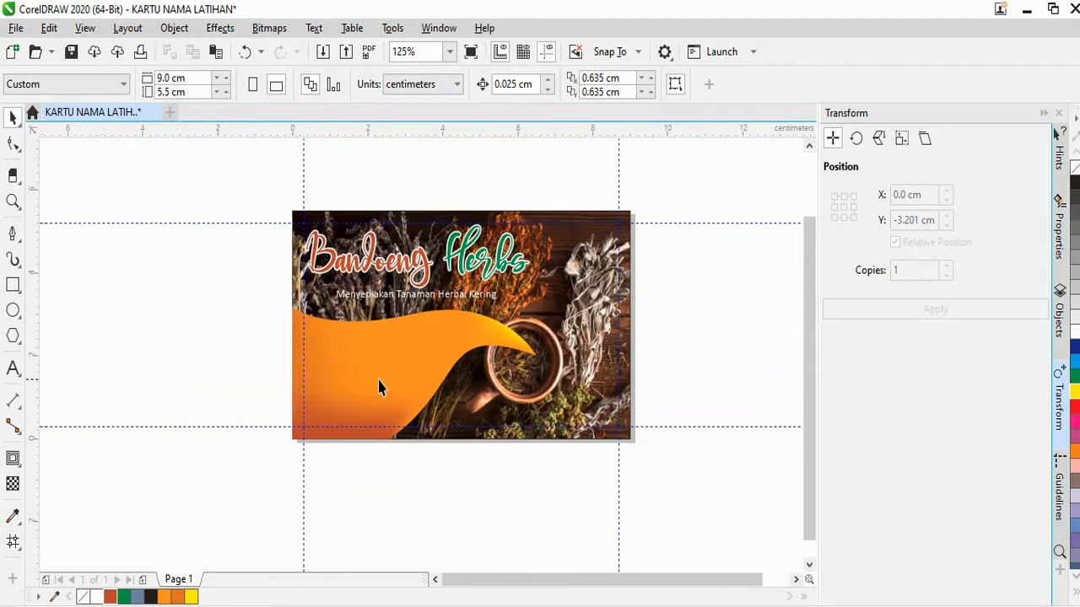
{"action": "scroll", "coordinate": [379, 383], "scroll_direction": "down", "scroll_amount": 2}
{"action": "scroll", "coordinate": [408, 396], "scroll_direction": "up", "scroll_amount": 1}
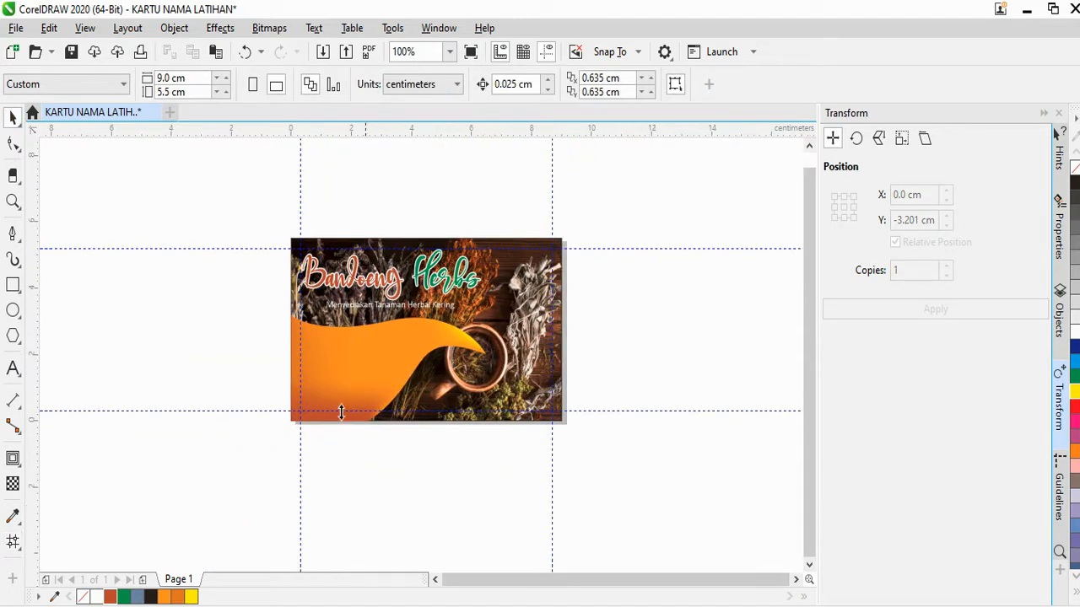
Start a File > Import and choose the Home file
{"action": "left_click", "coordinate": [15, 28]}
{"action": "left_click", "coordinate": [42, 317]}
{"action": "scroll", "coordinate": [919, 332], "scroll_direction": "down", "scroll_amount": 3}
{"action": "left_click", "coordinate": [902, 361]}
{"action": "scroll", "coordinate": [902, 361], "scroll_direction": "down", "scroll_amount": 6}
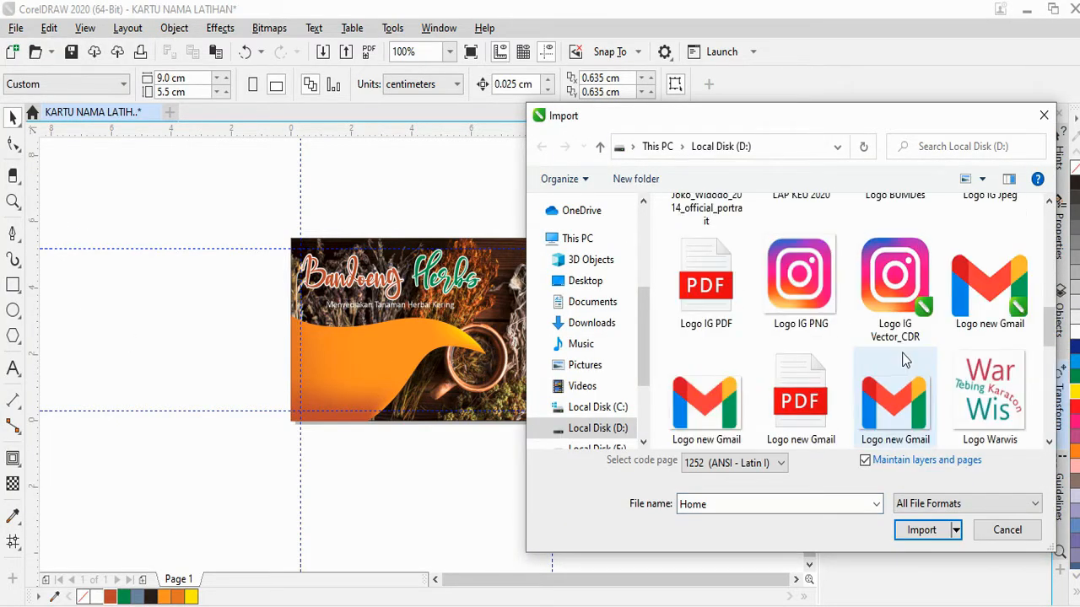
Import the Home, Logo IG Vector_CDR, Logo new Gmail and WhatsApp logo files together
{"action": "left_click", "coordinate": [907, 314], "text": "ctrl"}
{"action": "left_click", "coordinate": [964, 313], "text": "ctrl"}
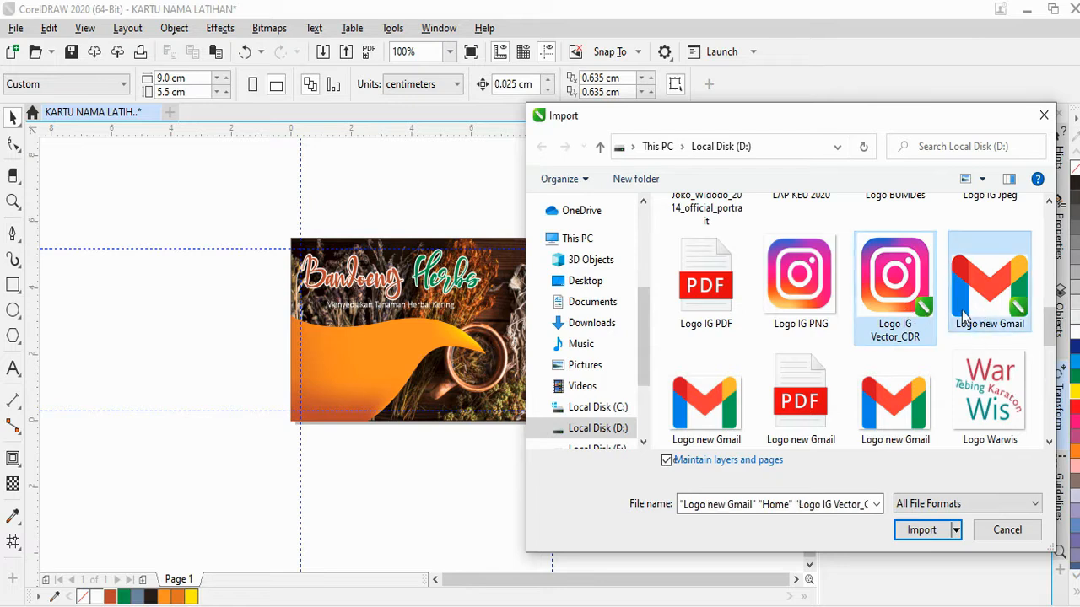
{"action": "scroll", "coordinate": [880, 333], "scroll_direction": "down", "scroll_amount": 3}
{"action": "left_click", "coordinate": [734, 301], "text": "ctrl"}
{"action": "left_click", "coordinate": [923, 530]}
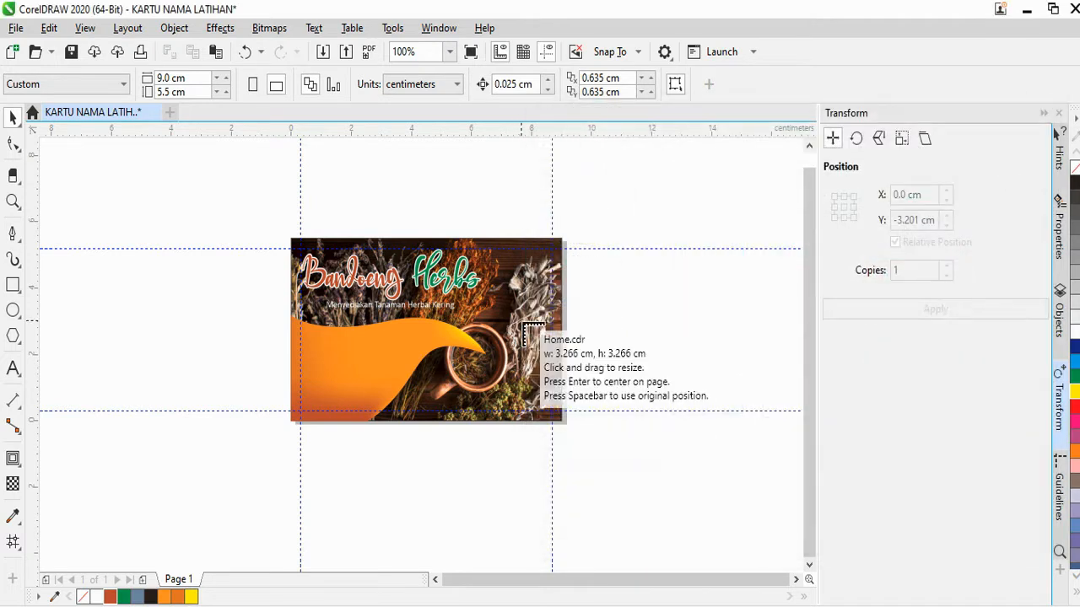
{"action": "scroll", "coordinate": [518, 321], "scroll_direction": "down", "scroll_amount": 3}
{"action": "scroll", "coordinate": [544, 330], "scroll_direction": "up", "scroll_amount": 2}
Place the four logos beside the card and move the WhatsApp logo down and left
{"action": "left_click", "coordinate": [533, 290]}
{"action": "left_click", "coordinate": [552, 318]}
{"action": "left_click", "coordinate": [548, 333]}
{"action": "left_click", "coordinate": [538, 362]}
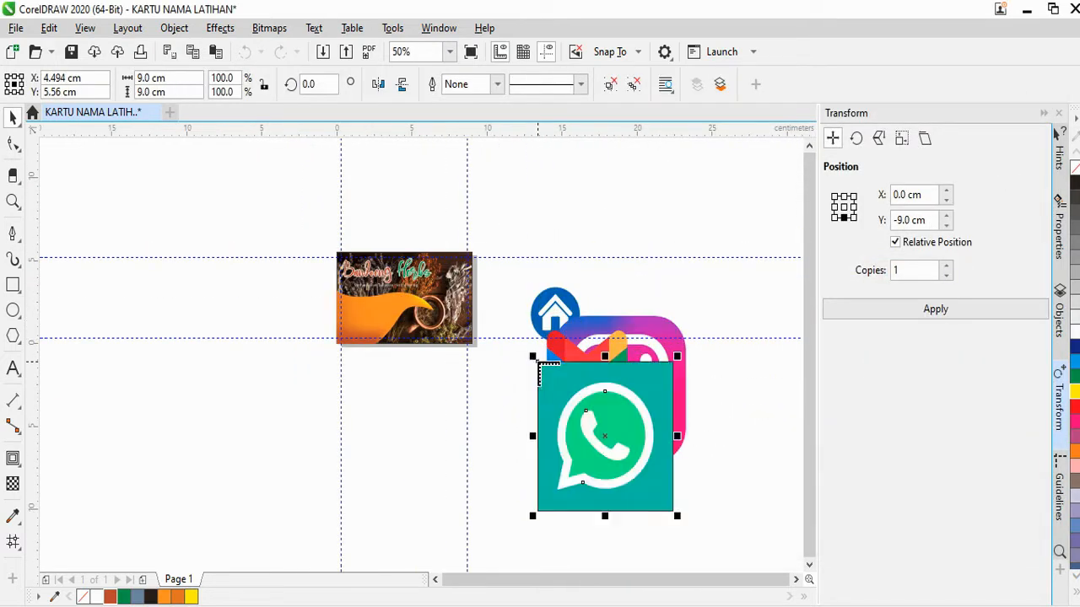
{"action": "left_click", "coordinate": [518, 415]}
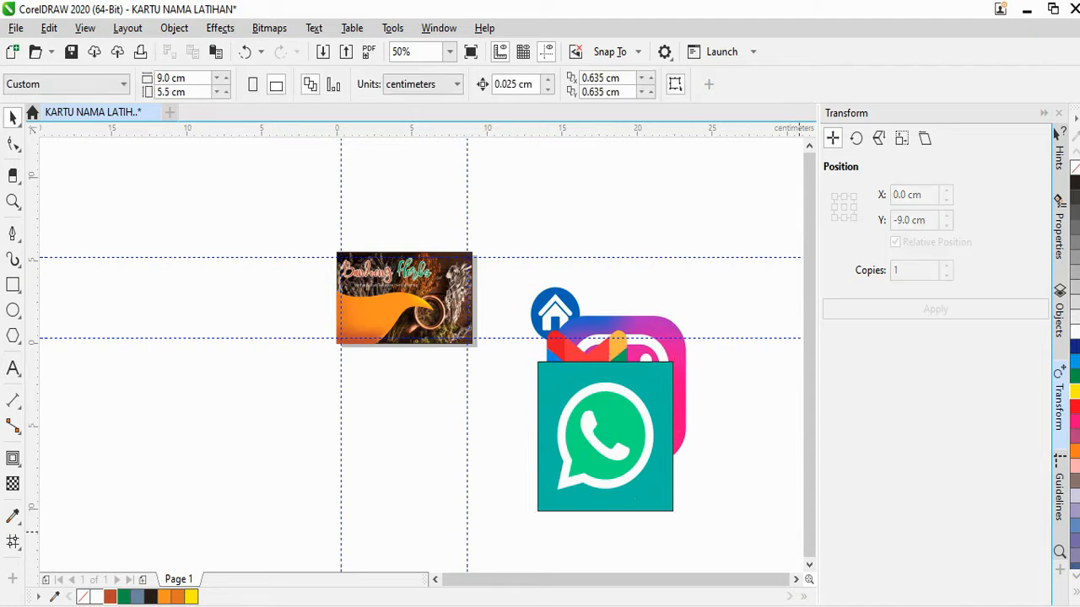
{"action": "left_click", "coordinate": [651, 495]}
{"action": "left_click_drag", "start_coordinate": [655, 485], "coordinate": [537, 518]}
{"action": "left_click", "coordinate": [546, 305]}
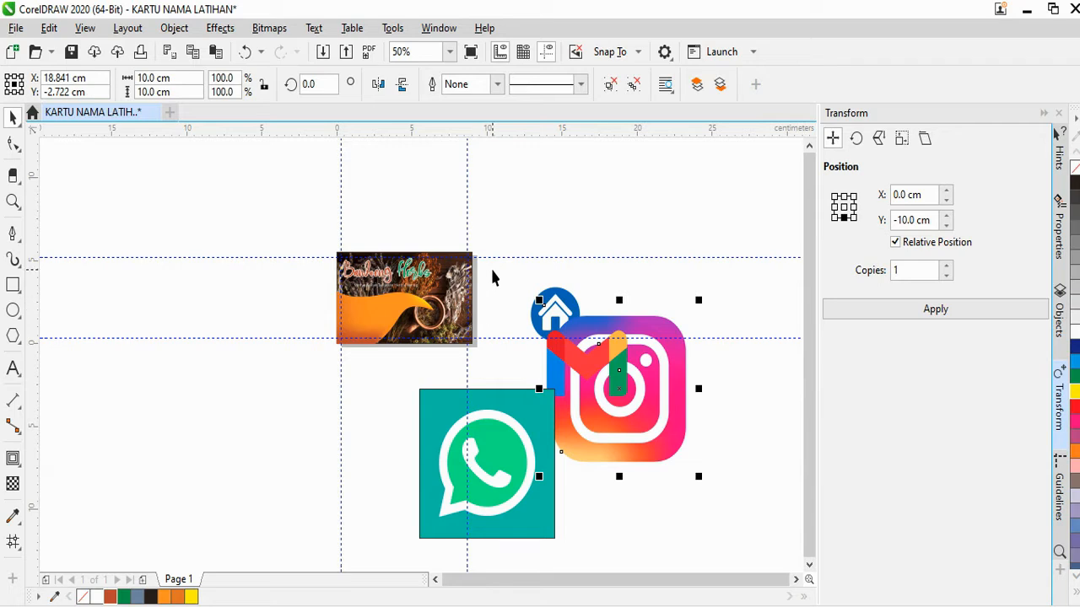
{"action": "scroll", "coordinate": [493, 278], "scroll_direction": "up", "scroll_amount": 6}
{"action": "key", "text": "Escape"}
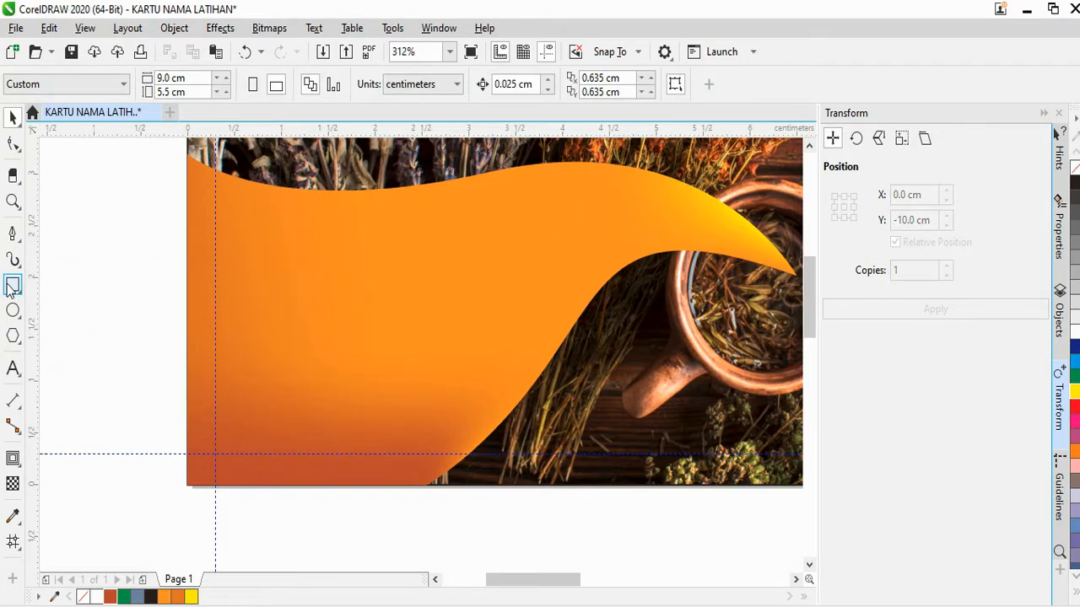
Draw a narrow 0.449 × 2.177 cm rectangle along the card's left edge
{"action": "left_click", "coordinate": [11, 286]}
{"action": "left_click_drag", "start_coordinate": [215, 221], "coordinate": [258, 455]}
{"action": "scroll", "coordinate": [234, 234], "scroll_direction": "up", "scroll_amount": 2}
{"action": "left_click_drag", "start_coordinate": [241, 210], "coordinate": [252, 233]}
{"action": "scroll", "coordinate": [241, 248], "scroll_direction": "down", "scroll_amount": 5}
{"action": "scroll", "coordinate": [248, 279], "scroll_direction": "up", "scroll_amount": 2}
{"action": "scroll", "coordinate": [253, 264], "scroll_direction": "down", "scroll_amount": 1}
{"action": "scroll", "coordinate": [251, 253], "scroll_direction": "up", "scroll_amount": 1}
{"action": "scroll", "coordinate": [251, 246], "scroll_direction": "up", "scroll_amount": 1}
{"action": "scroll", "coordinate": [252, 234], "scroll_direction": "down", "scroll_amount": 1}
{"action": "scroll", "coordinate": [253, 353], "scroll_direction": "down", "scroll_amount": 2}
{"action": "key", "text": "Escape"}
Move the house icon into the frame's top and shrink it to icon size
{"action": "left_click", "coordinate": [541, 278]}
{"action": "left_click", "coordinate": [541, 250]}
{"action": "left_click_drag", "start_coordinate": [541, 250], "coordinate": [243, 253]}
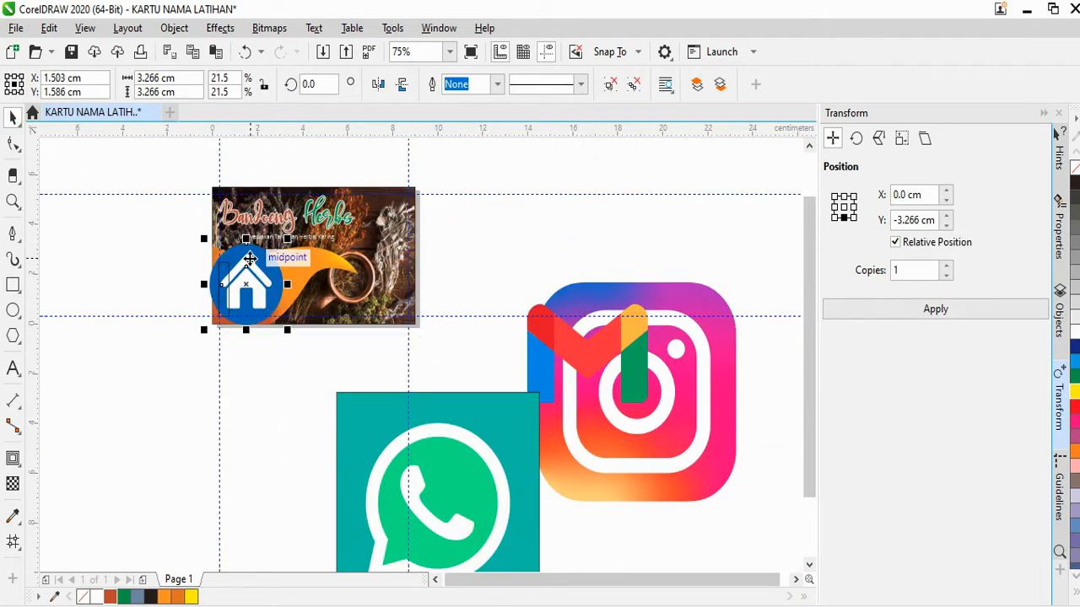
{"action": "scroll", "coordinate": [248, 240], "scroll_direction": "up", "scroll_amount": 1}
{"action": "left_click_drag", "start_coordinate": [293, 372], "coordinate": [240, 276]}
{"action": "scroll", "coordinate": [176, 272], "scroll_direction": "up", "scroll_amount": 1}
{"action": "scroll", "coordinate": [241, 276], "scroll_direction": "up", "scroll_amount": 2}
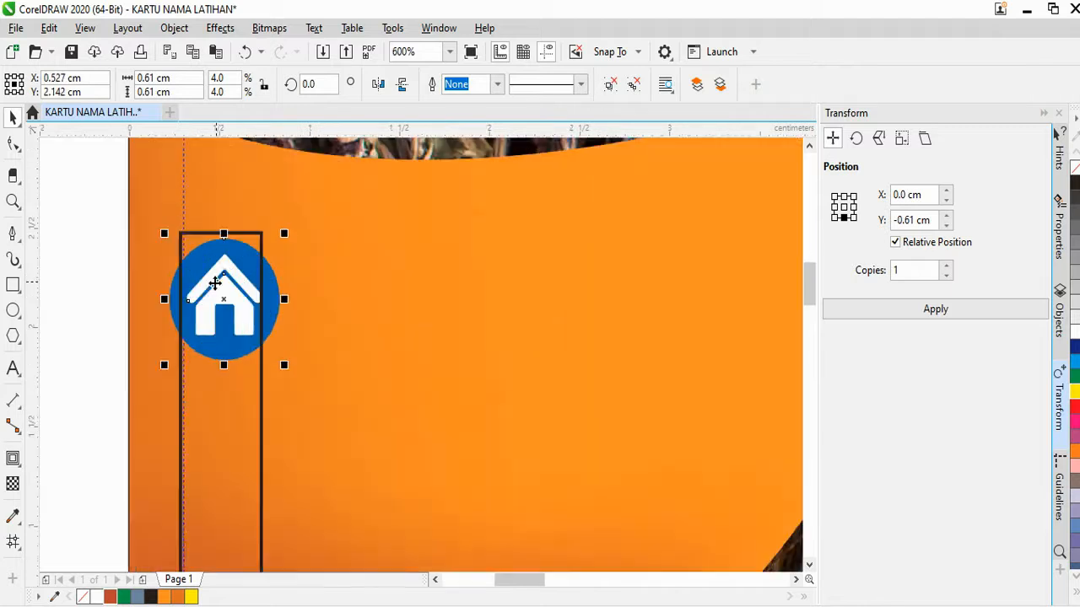
{"action": "left_click_drag", "start_coordinate": [350, 441], "coordinate": [309, 394]}
{"action": "left_click_drag", "start_coordinate": [279, 338], "coordinate": [252, 301]}
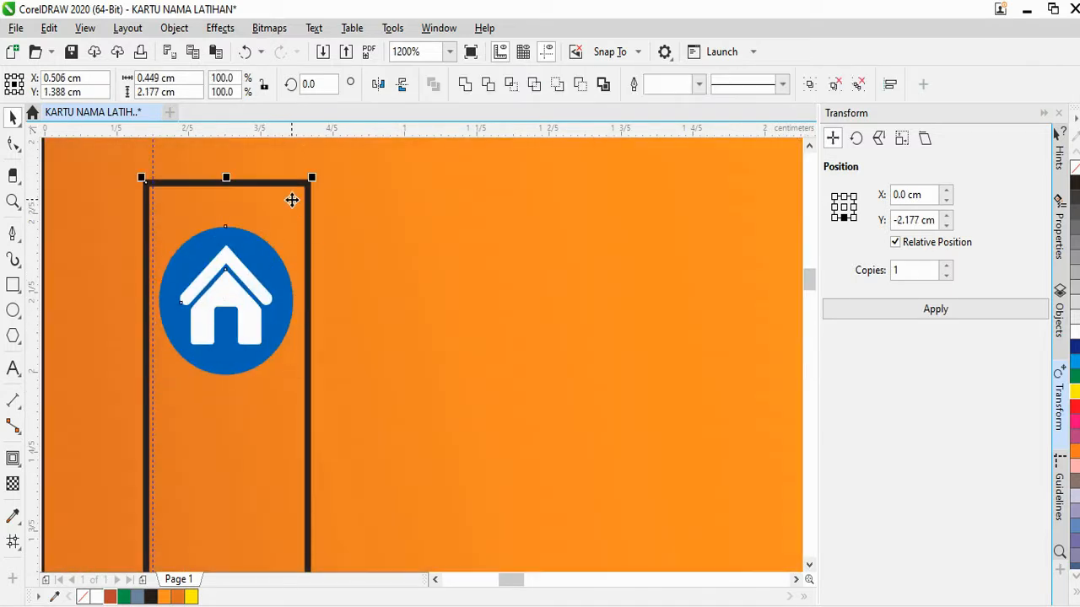
{"action": "scroll", "coordinate": [268, 320], "scroll_direction": "down", "scroll_amount": 2}
{"action": "key", "text": "Escape"}
{"action": "scroll", "coordinate": [269, 320], "scroll_direction": "down", "scroll_amount": 3}
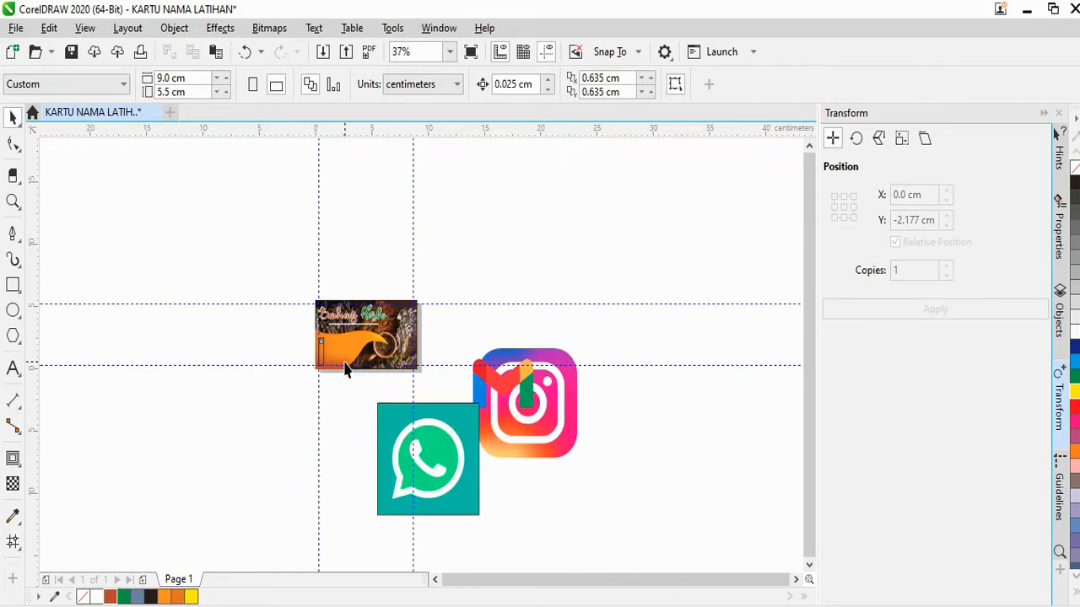
Delete the teal background square behind the WhatsApp logo
{"action": "left_click_drag", "start_coordinate": [452, 439], "coordinate": [373, 407]}
{"action": "scroll", "coordinate": [375, 419], "scroll_direction": "up", "scroll_amount": 1}
{"action": "key", "text": "Escape"}
{"action": "left_click", "coordinate": [369, 349]}
{"action": "key", "text": "Delete"}
Shrink the WhatsApp logo to icon size and place it under the house icon
{"action": "left_click_drag", "start_coordinate": [193, 342], "coordinate": [480, 552]}
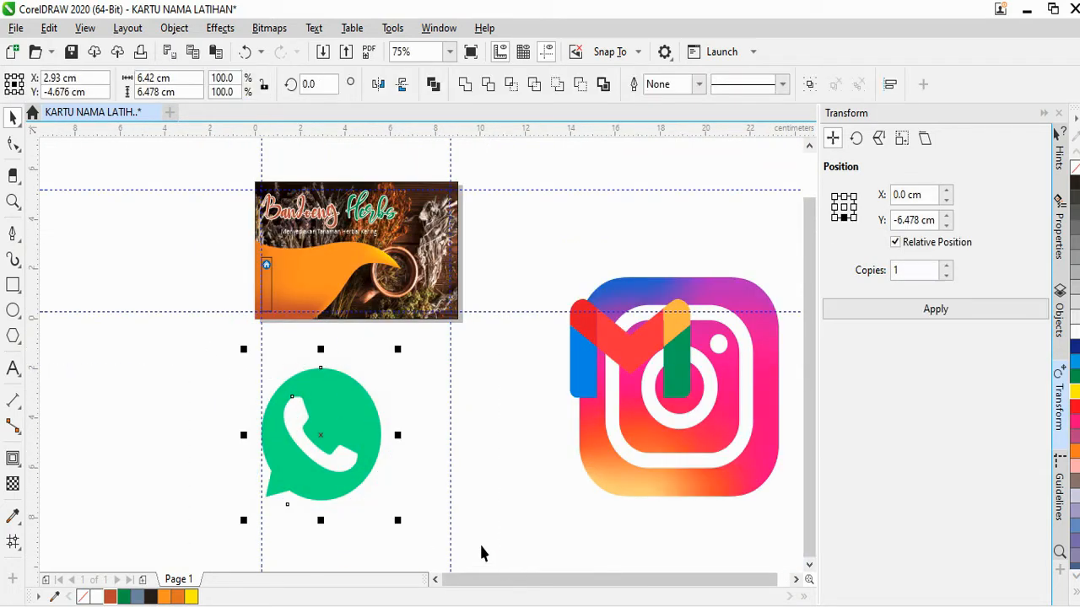
{"action": "left_click_drag", "start_coordinate": [397, 520], "coordinate": [264, 274]}
{"action": "scroll", "coordinate": [263, 275], "scroll_direction": "up", "scroll_amount": 2}
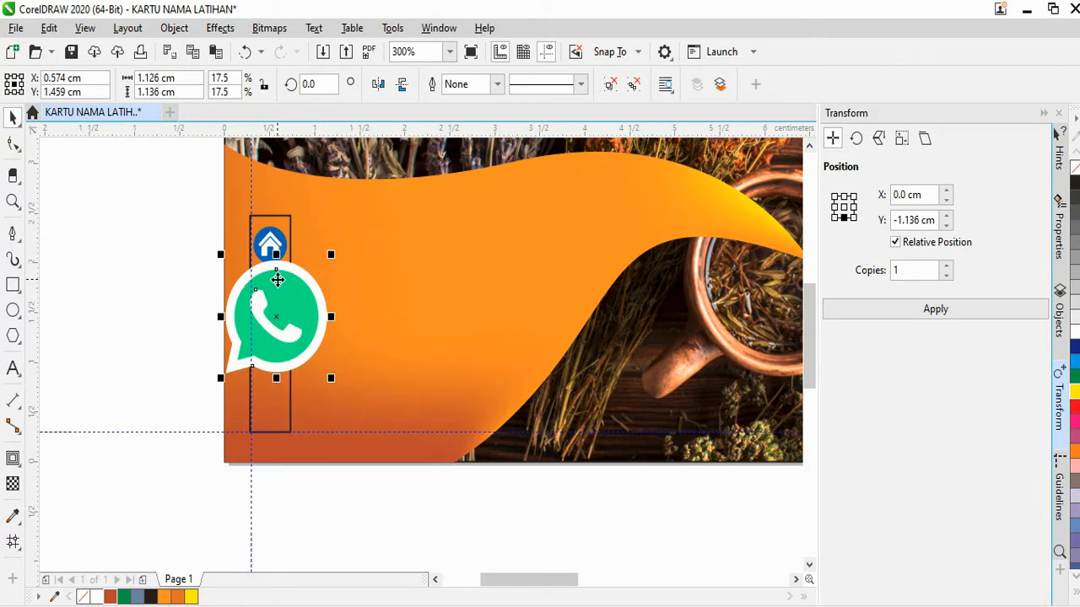
{"action": "scroll", "coordinate": [277, 283], "scroll_direction": "up", "scroll_amount": 1}
{"action": "left_click_drag", "start_coordinate": [379, 475], "coordinate": [331, 406]}
{"action": "left_click_drag", "start_coordinate": [308, 318], "coordinate": [319, 305]}
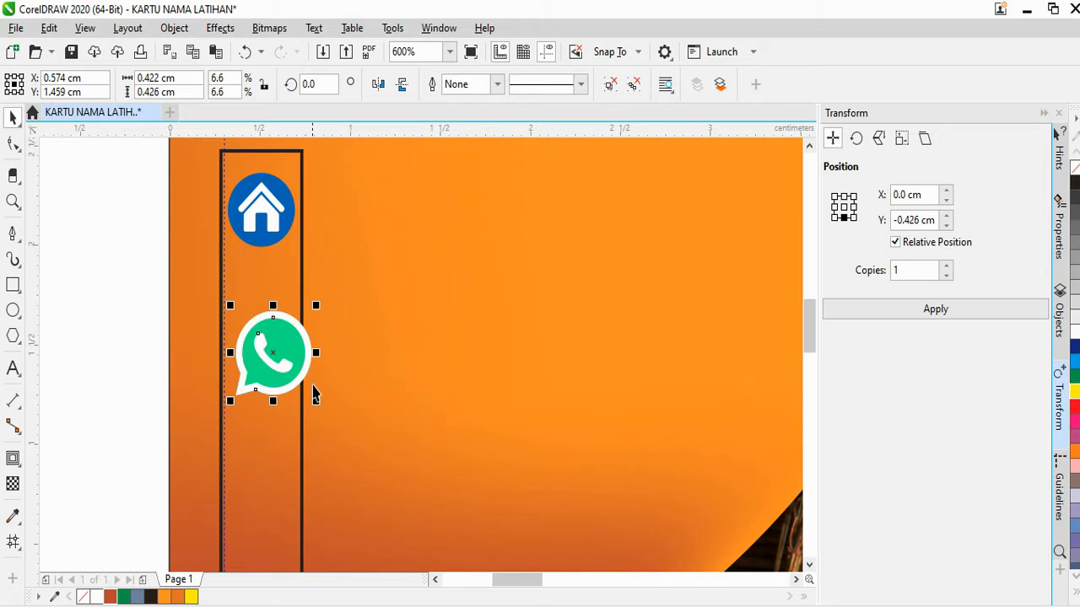
{"action": "mouse_move", "coordinate": [295, 349]}
{"action": "left_mouse_down"}
{"action": "mouse_move", "coordinate": [289, 326]}
{"action": "mouse_move", "coordinate": [284, 338]}
{"action": "left_mouse_up"}
{"action": "scroll", "coordinate": [304, 381], "scroll_direction": "down", "scroll_amount": 5}
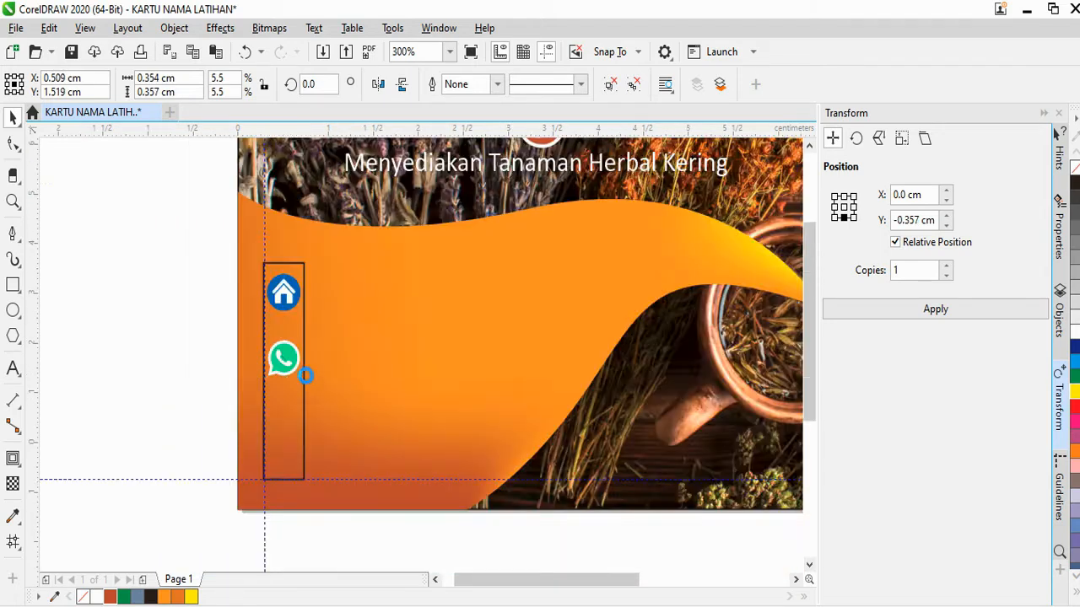
{"action": "left_click", "coordinate": [438, 459]}
Move the Instagram logo onto the card and shrink it to icon size
{"action": "left_click", "coordinate": [506, 455]}
{"action": "left_click_drag", "start_coordinate": [506, 456], "coordinate": [349, 451]}
{"action": "left_click_drag", "start_coordinate": [414, 498], "coordinate": [175, 276]}
{"action": "scroll", "coordinate": [381, 450], "scroll_direction": "up", "scroll_amount": 4}
{"action": "scroll", "coordinate": [175, 276], "scroll_direction": "up", "scroll_amount": 4}
{"action": "left_click_drag", "start_coordinate": [258, 366], "coordinate": [221, 338]}
{"action": "scroll", "coordinate": [227, 255], "scroll_direction": "up", "scroll_amount": 2}
{"action": "left_click_drag", "start_coordinate": [227, 255], "coordinate": [237, 245]}
{"action": "left_click", "coordinate": [210, 540]}
Raise the WhatsApp and Instagram icons in the column and bring the Gmail logo toward the card
{"action": "scroll", "coordinate": [309, 494], "scroll_direction": "down", "scroll_amount": 3}
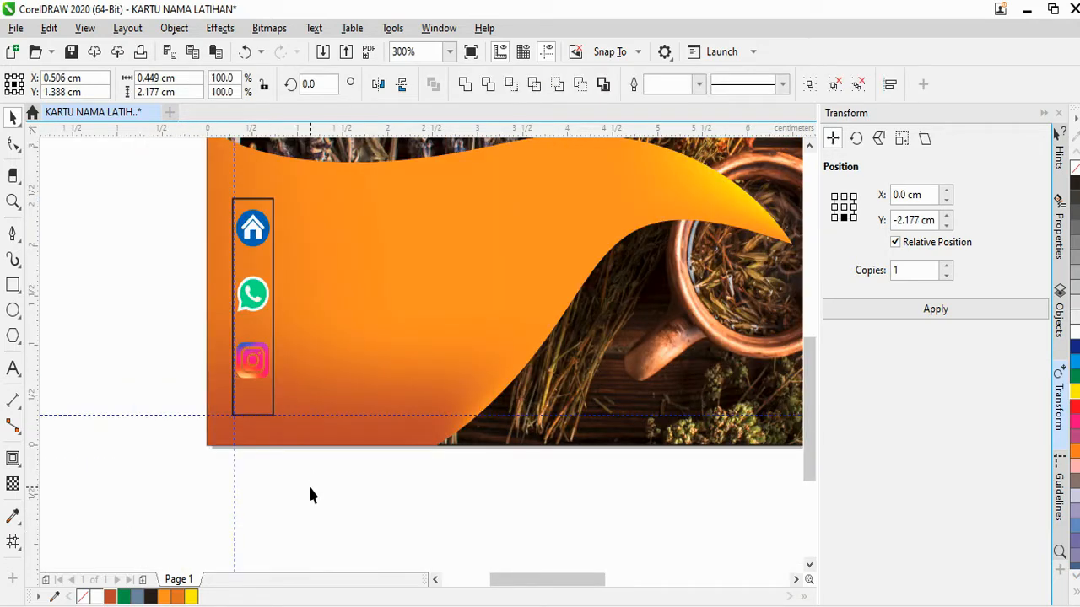
{"action": "left_click", "coordinate": [309, 494]}
{"action": "scroll", "coordinate": [272, 316], "scroll_direction": "up", "scroll_amount": 2}
{"action": "left_click", "coordinate": [284, 317]}
{"action": "left_click_drag", "start_coordinate": [284, 317], "coordinate": [284, 297]}
{"action": "left_click_drag", "start_coordinate": [283, 434], "coordinate": [277, 402]}
{"action": "scroll", "coordinate": [366, 425], "scroll_direction": "down", "scroll_amount": 4}
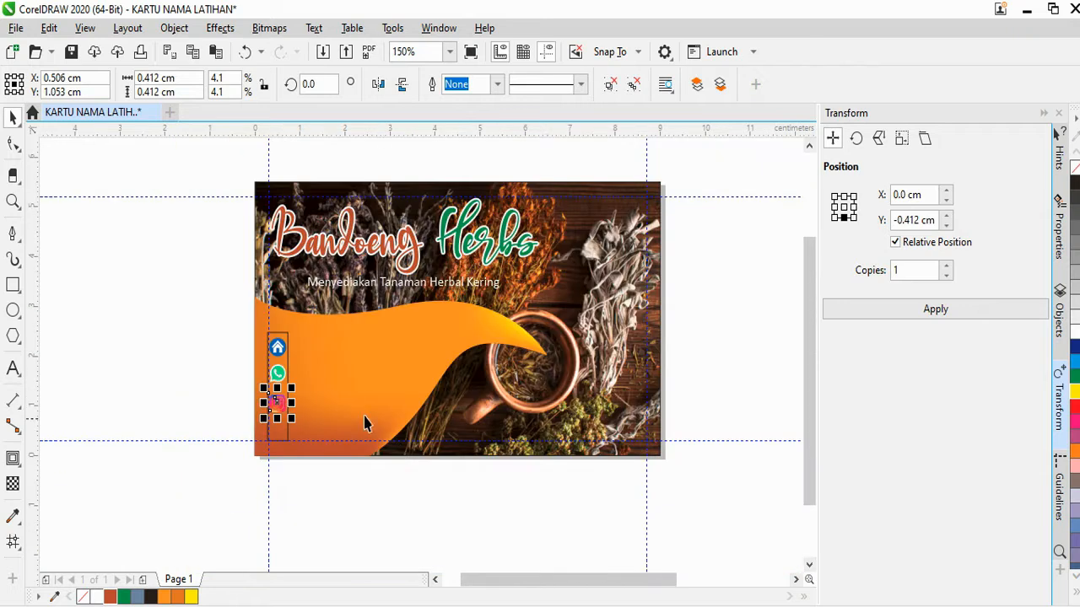
{"action": "left_click_drag", "start_coordinate": [643, 445], "coordinate": [426, 478]}
Shrink the Gmail logo and place it at the bottom of the icon column
{"action": "scroll", "coordinate": [425, 479], "scroll_direction": "up", "scroll_amount": 2}
{"action": "left_click_drag", "start_coordinate": [553, 558], "coordinate": [247, 354]}
{"action": "scroll", "coordinate": [248, 357], "scroll_direction": "up", "scroll_amount": 3}
{"action": "scroll", "coordinate": [258, 356], "scroll_direction": "up", "scroll_amount": 3}
{"action": "left_click_drag", "start_coordinate": [317, 258], "coordinate": [270, 362]}
{"action": "scroll", "coordinate": [309, 302], "scroll_direction": "down", "scroll_amount": 2}
{"action": "scroll", "coordinate": [254, 336], "scroll_direction": "down", "scroll_amount": 3}
{"action": "left_click", "coordinate": [193, 366]}
Select all four contact icons: house, WhatsApp, Instagram and Gmail
{"action": "scroll", "coordinate": [273, 241], "scroll_direction": "up", "scroll_amount": 2}
{"action": "left_click", "coordinate": [278, 237]}
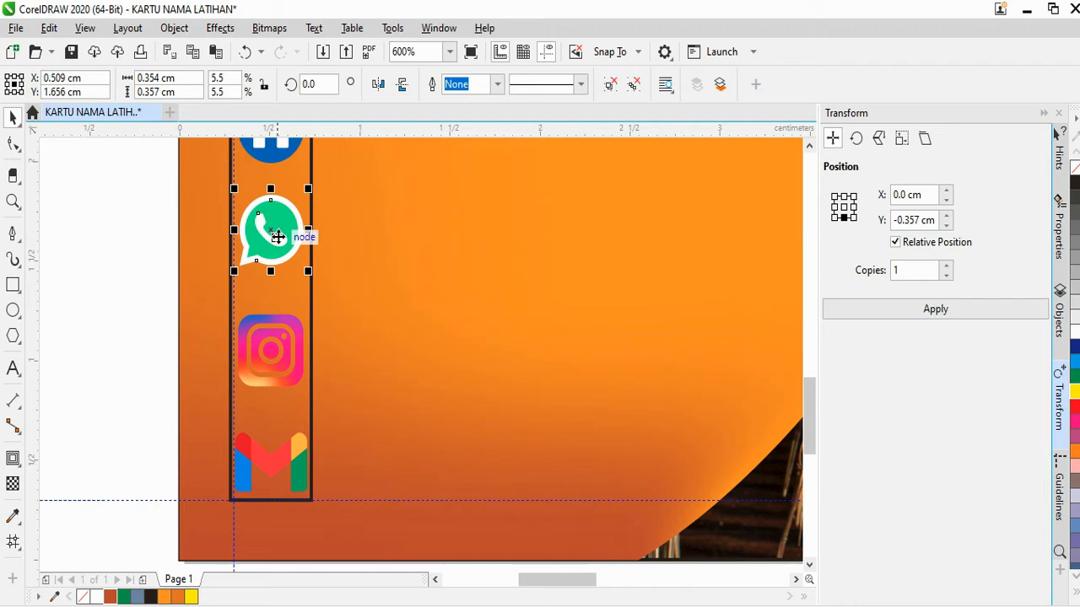
{"action": "left_click", "coordinate": [279, 342]}
{"action": "scroll", "coordinate": [277, 346], "scroll_direction": "down", "scroll_amount": 2}
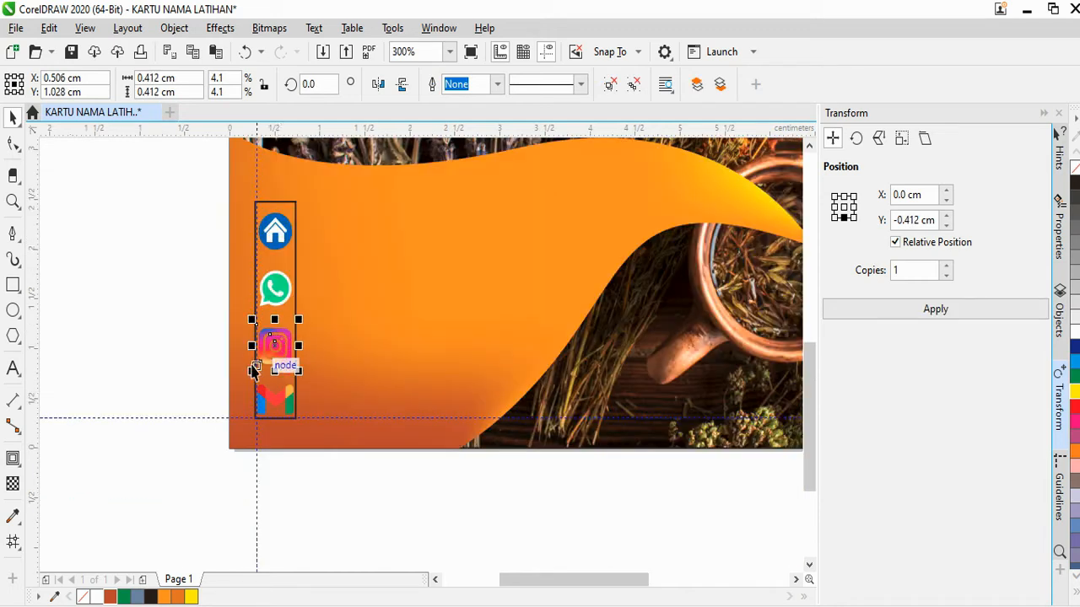
{"action": "key", "text": "Escape"}
{"action": "scroll", "coordinate": [289, 265], "scroll_direction": "down", "scroll_amount": 2}
{"action": "scroll", "coordinate": [268, 251], "scroll_direction": "up", "scroll_amount": 2}
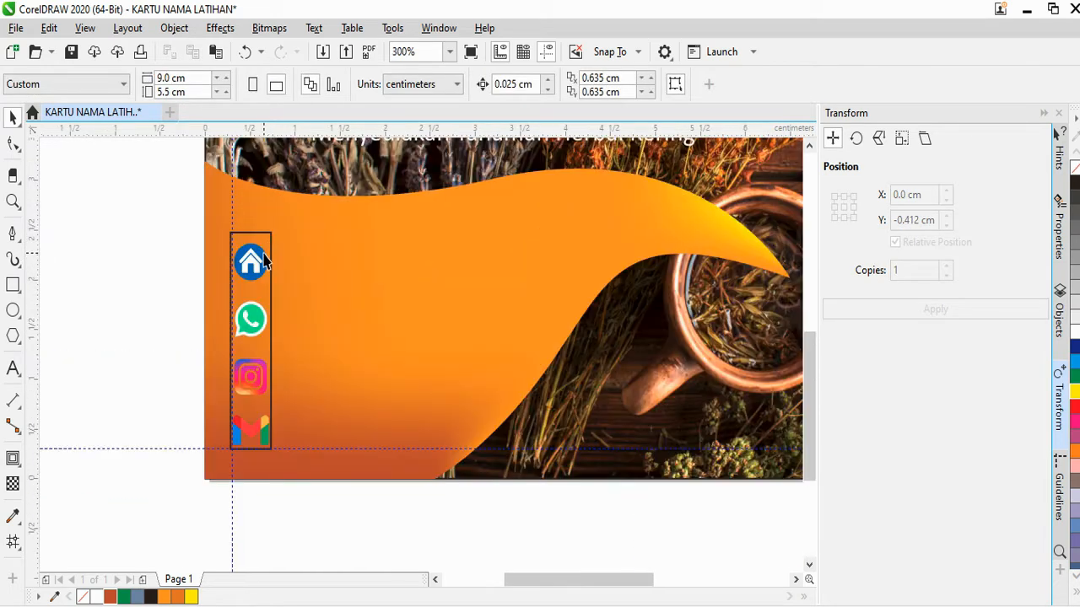
{"action": "left_click", "coordinate": [264, 255]}
{"action": "left_click", "coordinate": [255, 319], "text": "shift"}
{"action": "left_click", "coordinate": [260, 369], "text": "shift"}
{"action": "left_click", "coordinate": [261, 429], "text": "shift"}
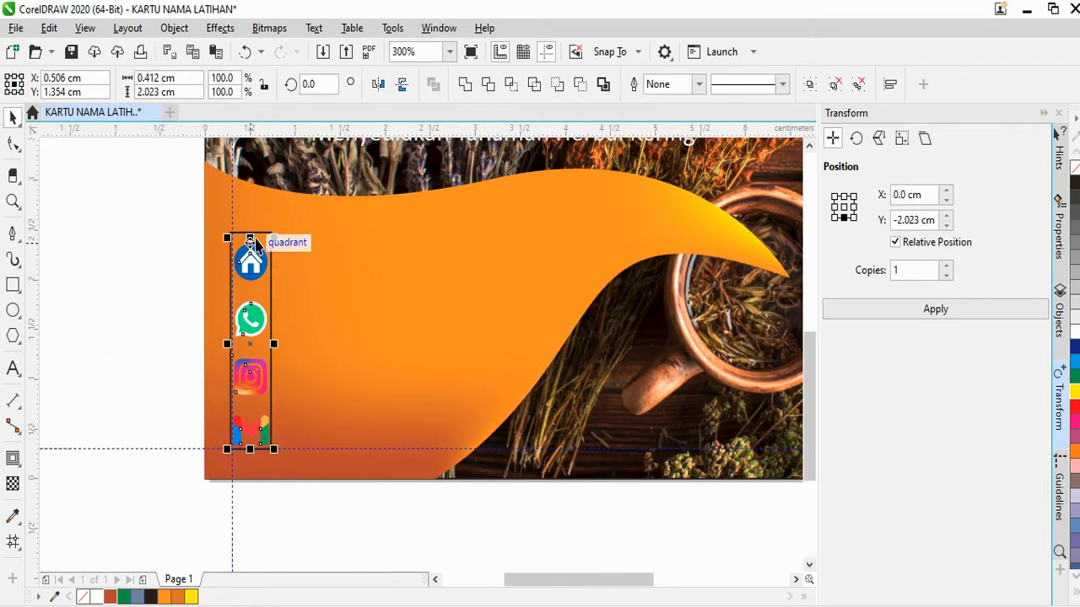
Stretch the four-icon column slightly upward so the icons are evenly spaced
{"action": "scroll", "coordinate": [250, 242], "scroll_direction": "up", "scroll_amount": 5}
{"action": "left_click_drag", "start_coordinate": [260, 234], "coordinate": [265, 228]}
{"action": "scroll", "coordinate": [265, 229], "scroll_direction": "down", "scroll_amount": 6}
{"action": "key", "text": "Escape"}
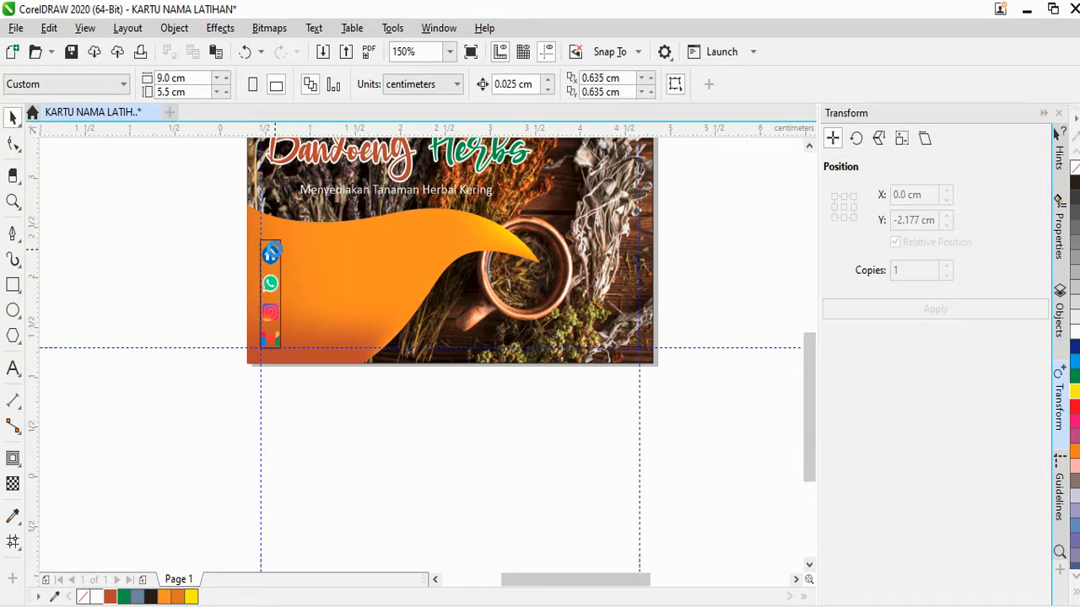
{"action": "left_click", "coordinate": [274, 250]}
{"action": "scroll", "coordinate": [274, 249], "scroll_direction": "up", "scroll_amount": 1}
{"action": "key", "text": "Escape"}
{"action": "scroll", "coordinate": [277, 394], "scroll_direction": "down", "scroll_amount": 2}
{"action": "scroll", "coordinate": [314, 424], "scroll_direction": "up", "scroll_amount": 1}
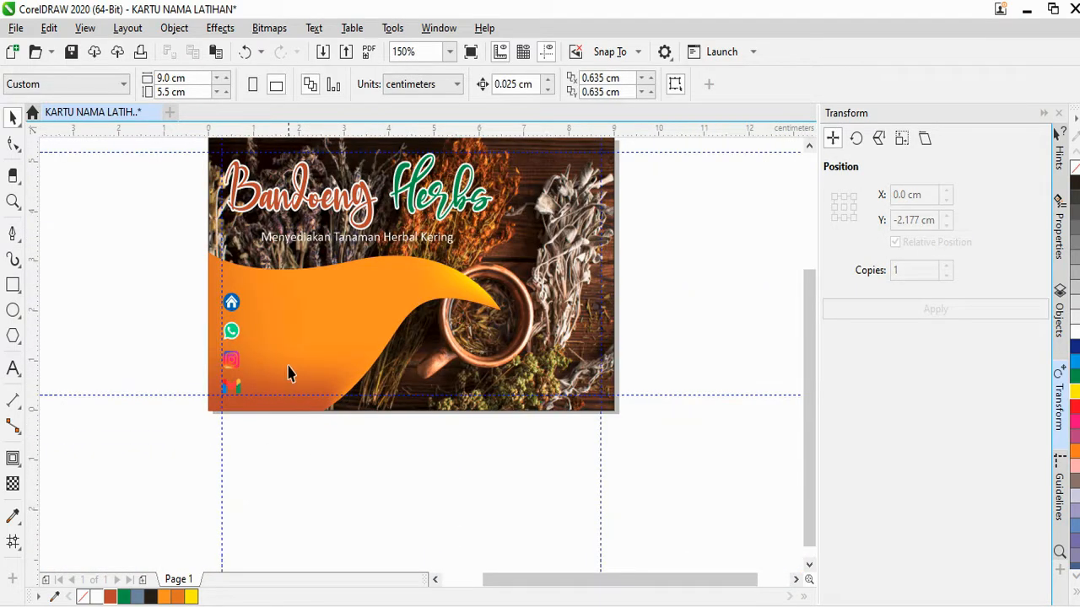
{"action": "scroll", "coordinate": [268, 342], "scroll_direction": "up", "scroll_amount": 1}
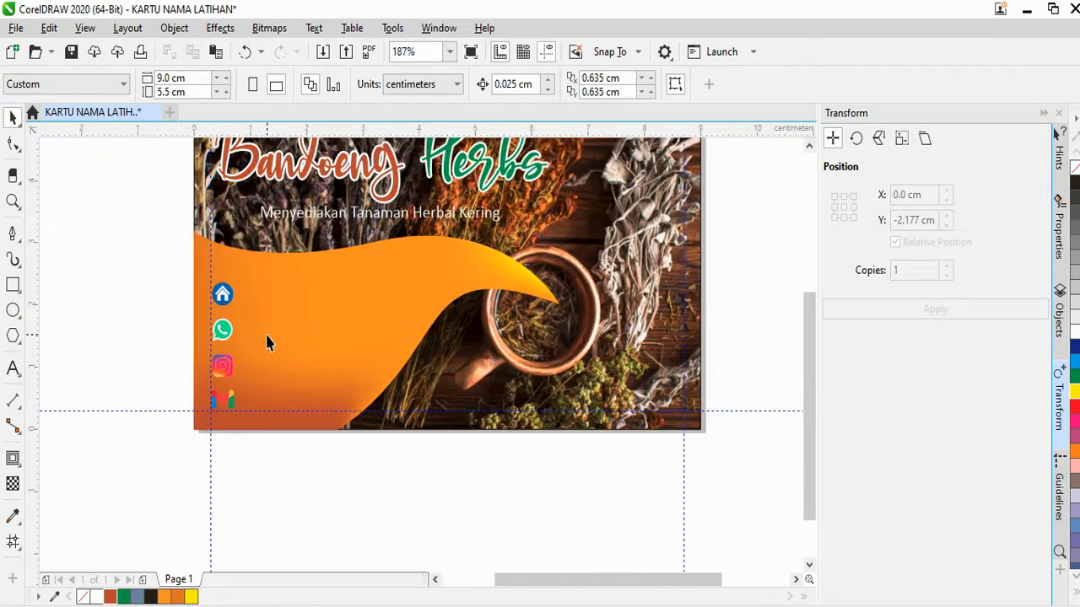
Drag a copy of the tagline beside the house icon and set it to 7 pt
{"action": "left_click", "coordinate": [321, 216]}
{"action": "scroll", "coordinate": [320, 215], "scroll_direction": "up", "scroll_amount": 3}
{"action": "scroll", "coordinate": [321, 215], "scroll_direction": "down", "scroll_amount": 3}
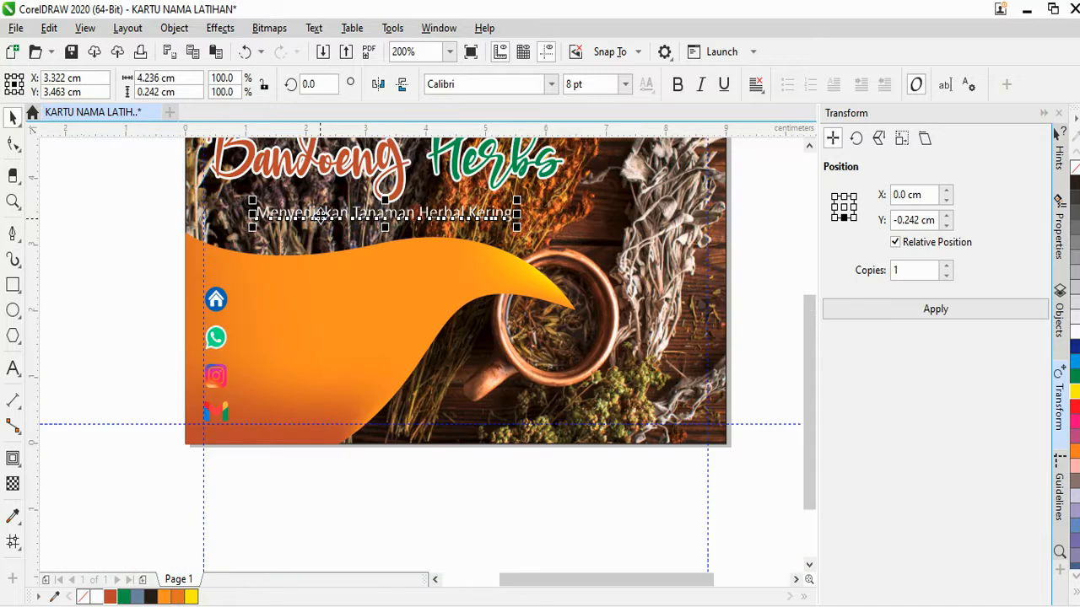
{"action": "left_click_drag", "start_coordinate": [317, 214], "coordinate": [259, 290]}
{"action": "scroll", "coordinate": [281, 312], "scroll_direction": "up", "scroll_amount": 2}
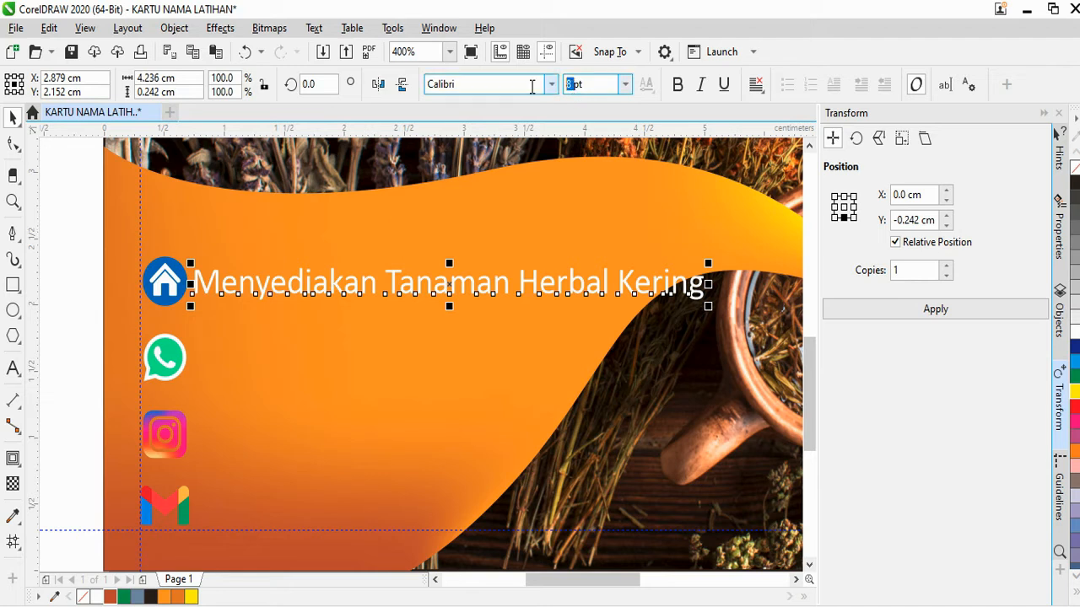
{"action": "key", "text": "Return"}
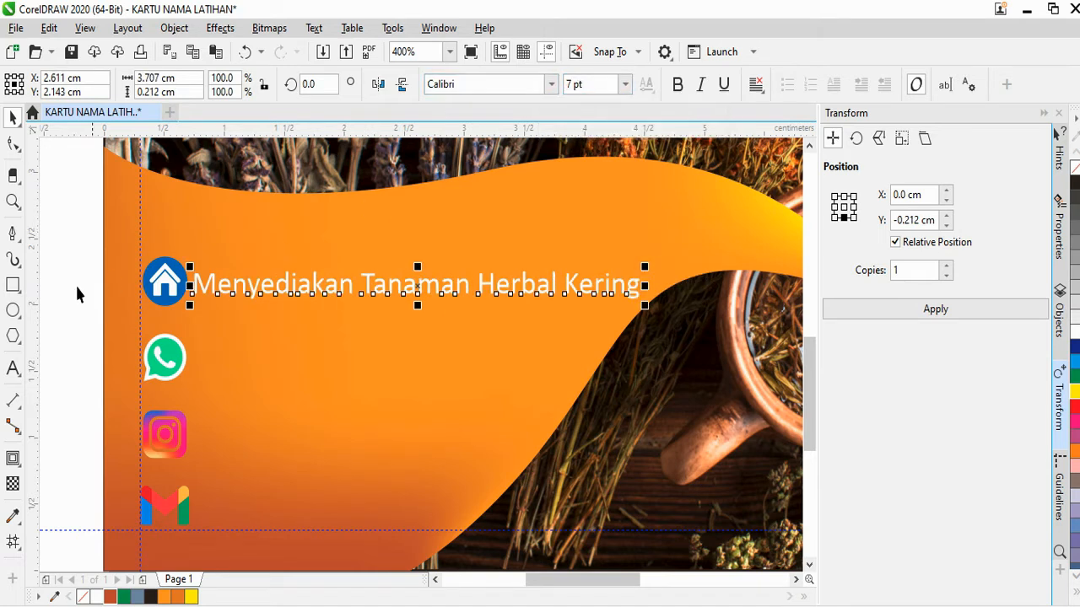
Retype the copied text as the shop's street address
{"action": "left_click", "coordinate": [13, 369]}
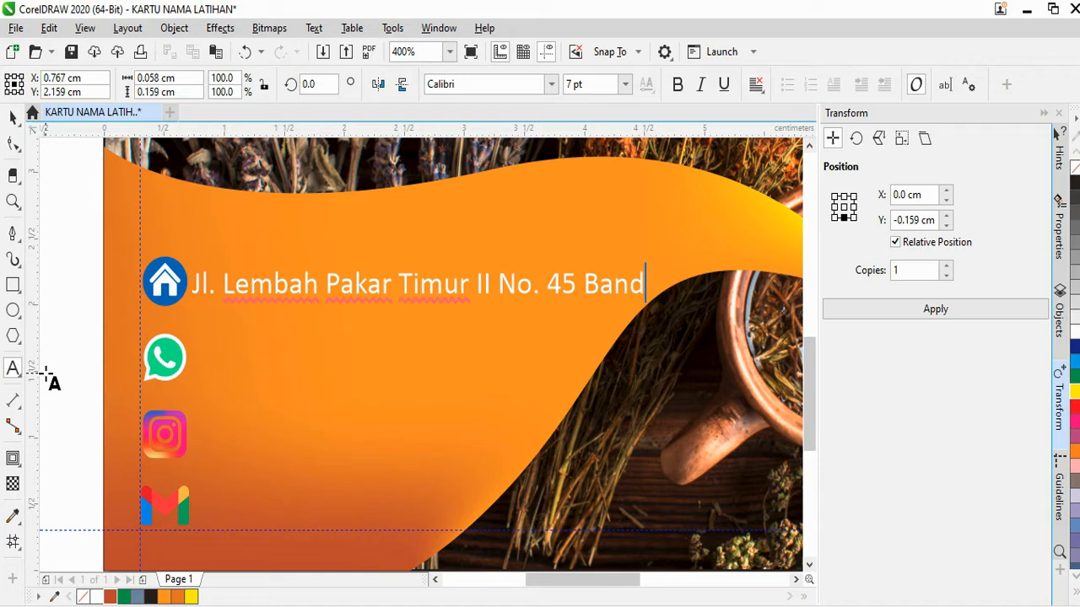
{"action": "key", "text": "Escape"}
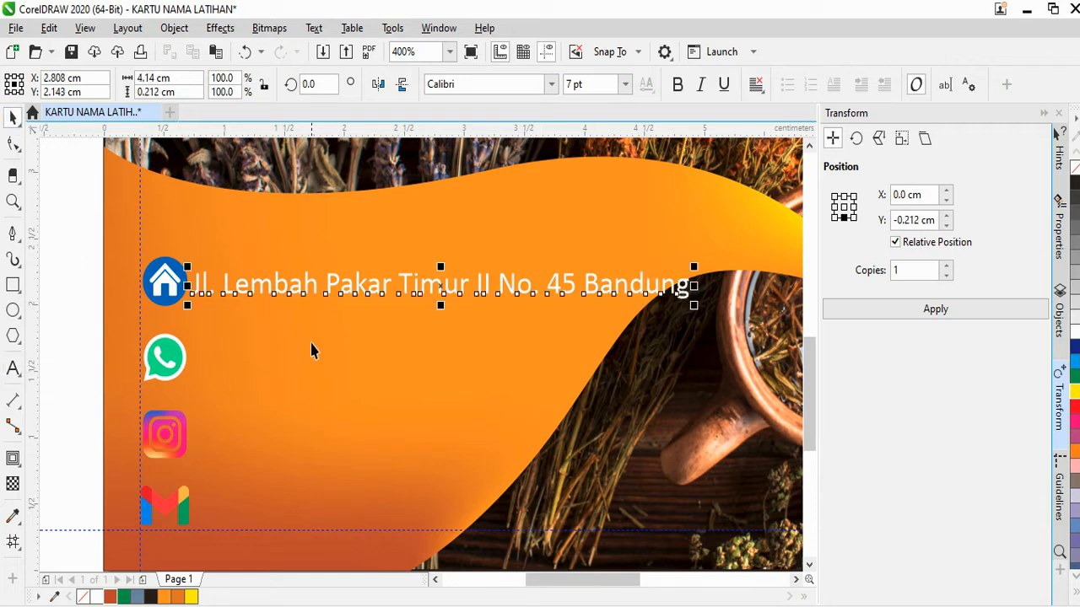
{"action": "scroll", "coordinate": [354, 318], "scroll_direction": "down", "scroll_amount": 1}
{"action": "scroll", "coordinate": [345, 320], "scroll_direction": "up", "scroll_amount": 1}
{"action": "scroll", "coordinate": [352, 334], "scroll_direction": "down", "scroll_amount": 1}
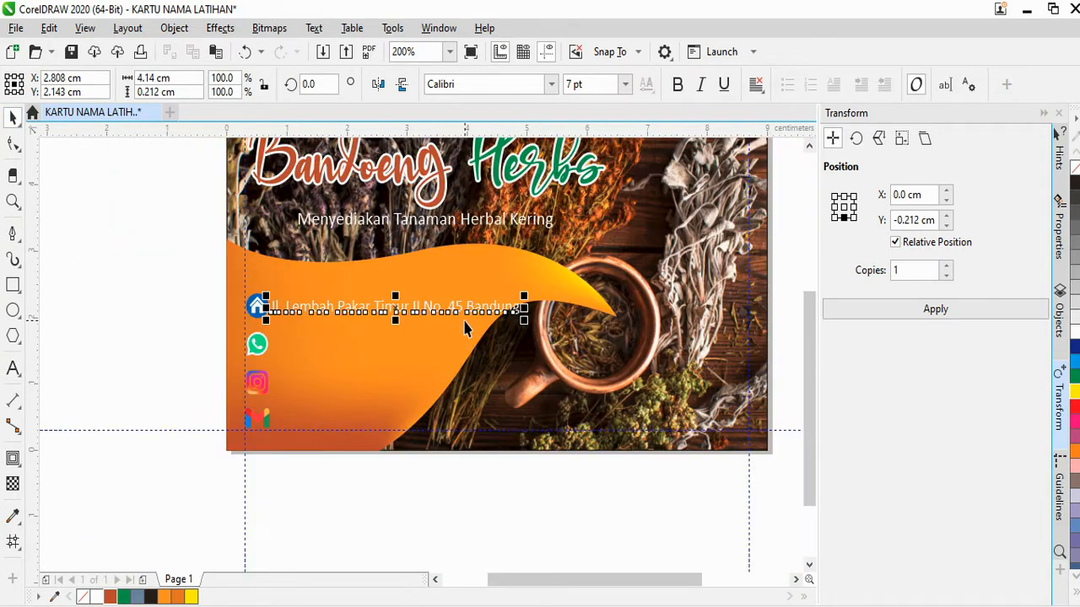
{"action": "scroll", "coordinate": [464, 329], "scroll_direction": "up", "scroll_amount": 1}
{"action": "scroll", "coordinate": [263, 320], "scroll_direction": "up", "scroll_amount": 1}
{"action": "scroll", "coordinate": [275, 311], "scroll_direction": "down", "scroll_amount": 1}
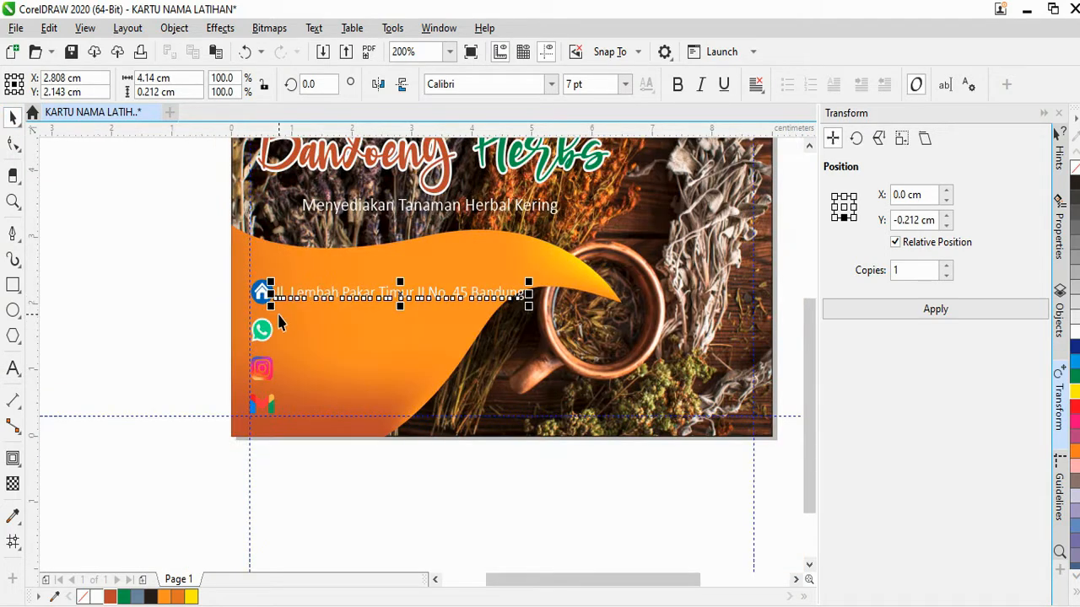
{"action": "left_click", "coordinate": [185, 330]}
Type the phone number, Instagram handle and e-mail address as new lines after the street address
{"action": "left_click", "coordinate": [356, 303]}
{"action": "left_click", "coordinate": [12, 368]}
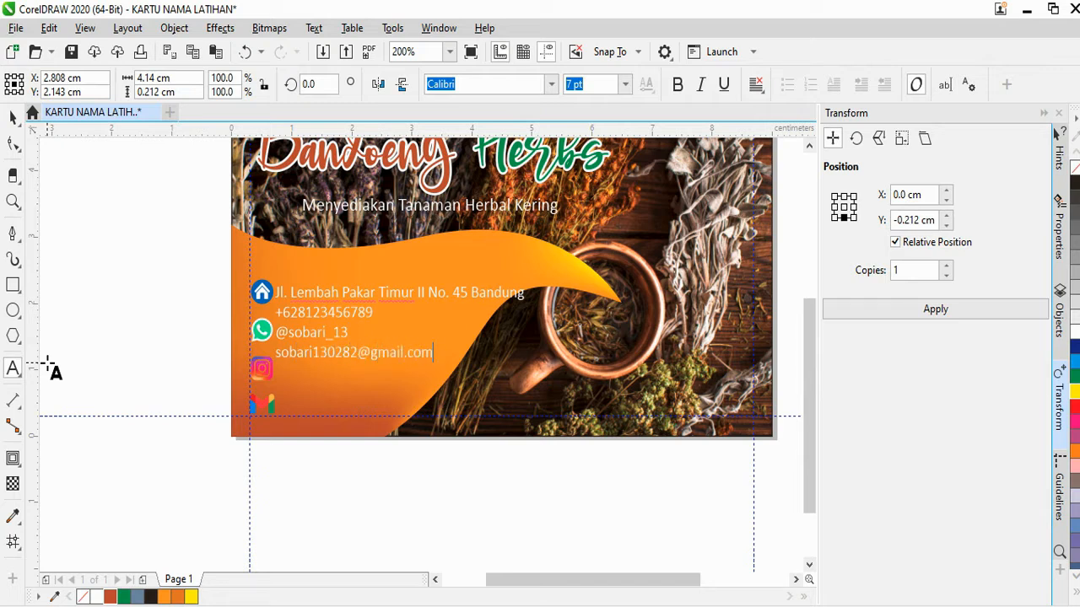
{"action": "left_click", "coordinate": [13, 117]}
{"action": "left_click", "coordinate": [13, 143]}
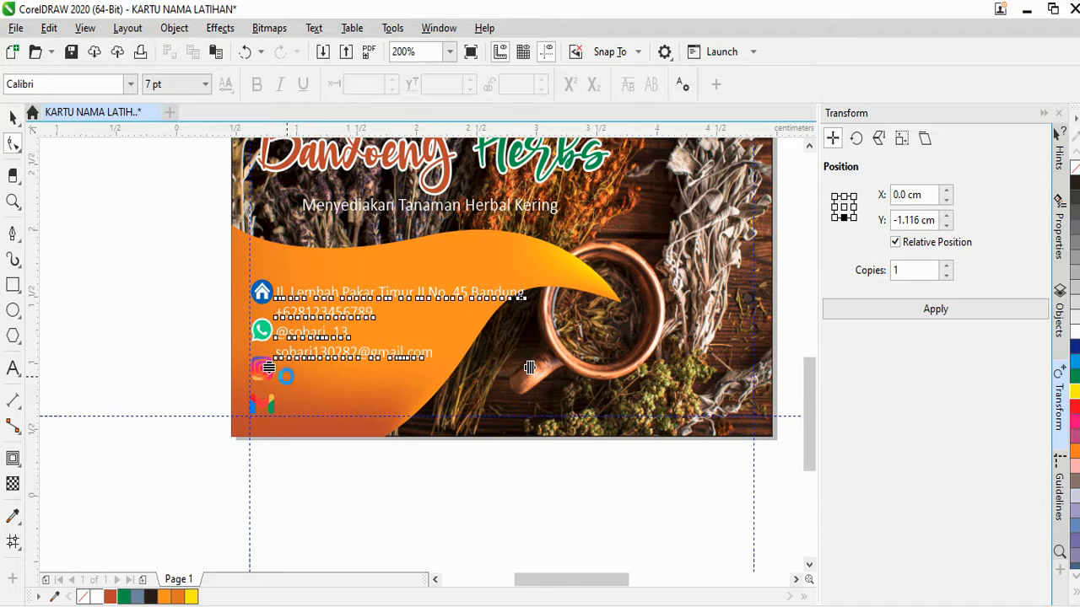
Spread the contact lines so they line up with their icons
{"action": "scroll", "coordinate": [256, 352], "scroll_direction": "up", "scroll_amount": 1}
{"action": "left_click_drag", "start_coordinate": [255, 352], "coordinate": [271, 433]}
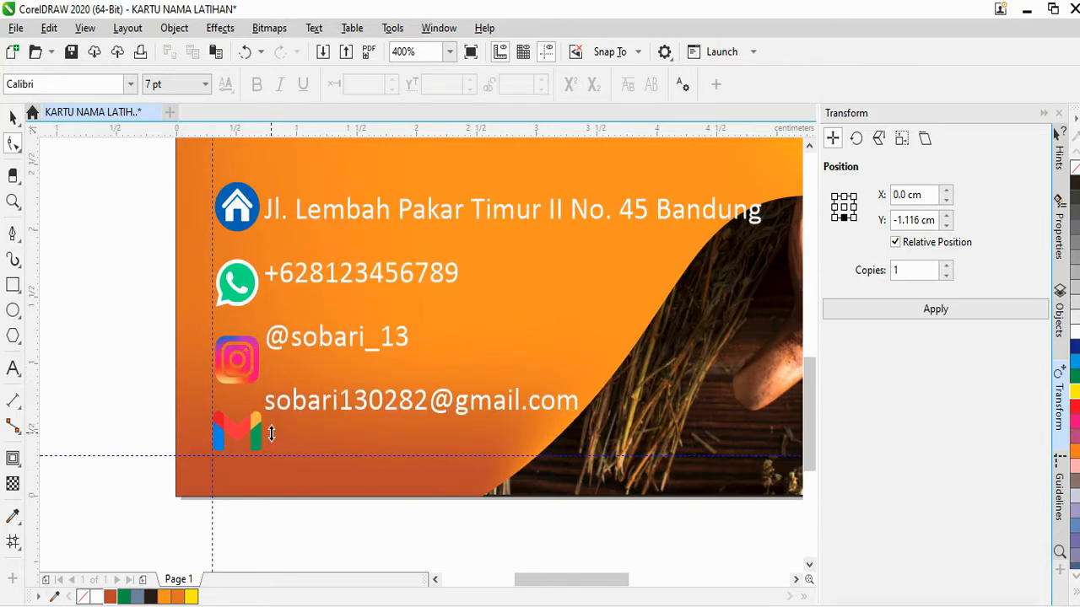
{"action": "scroll", "coordinate": [298, 313], "scroll_direction": "down", "scroll_amount": 1}
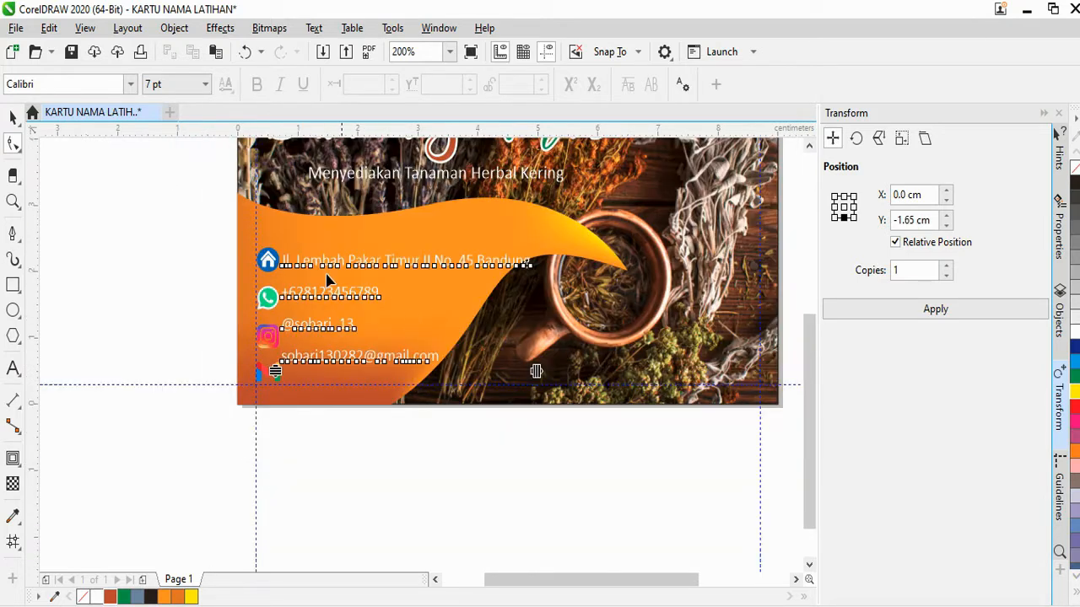
{"action": "scroll", "coordinate": [327, 279], "scroll_direction": "down", "scroll_amount": 1}
{"action": "scroll", "coordinate": [327, 279], "scroll_direction": "up", "scroll_amount": 1}
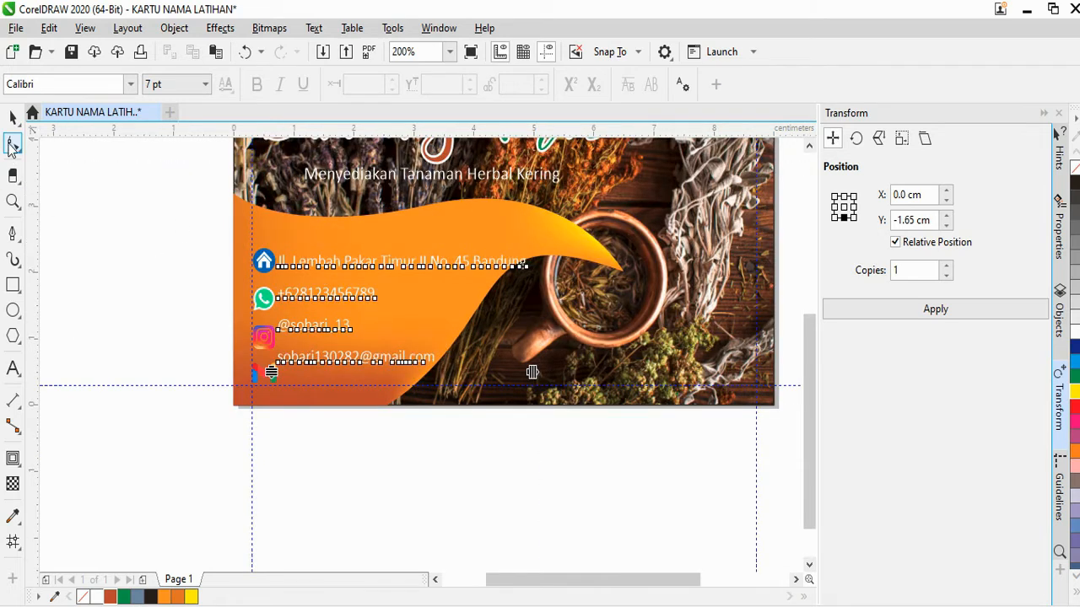
Try dragging a mesh node on the orange wave, then undo the change
{"action": "left_click", "coordinate": [12, 117]}
{"action": "left_click", "coordinate": [445, 329]}
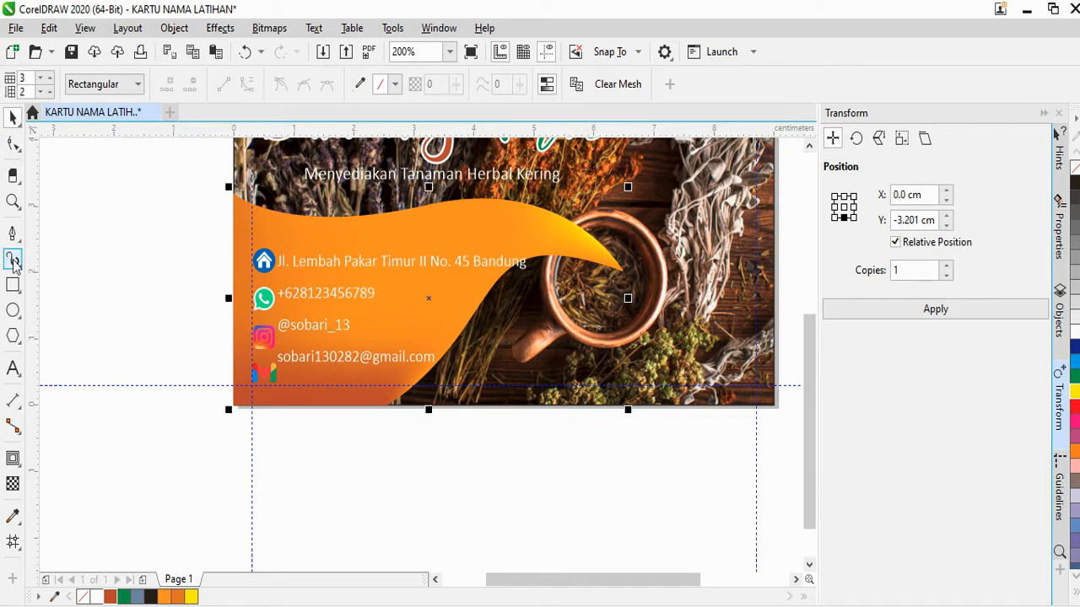
{"action": "scroll", "coordinate": [526, 306], "scroll_direction": "up", "scroll_amount": 2}
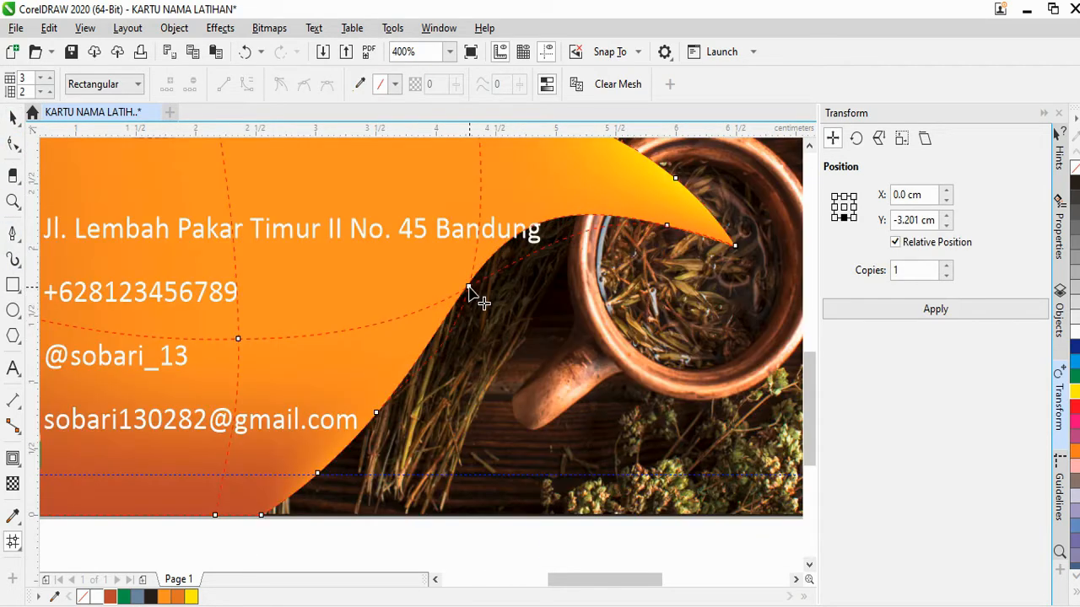
{"action": "left_click_drag", "start_coordinate": [480, 300], "coordinate": [490, 299]}
{"action": "key", "text": "ctrl+z"}
{"action": "scroll", "coordinate": [490, 302], "scroll_direction": "down", "scroll_amount": 2}
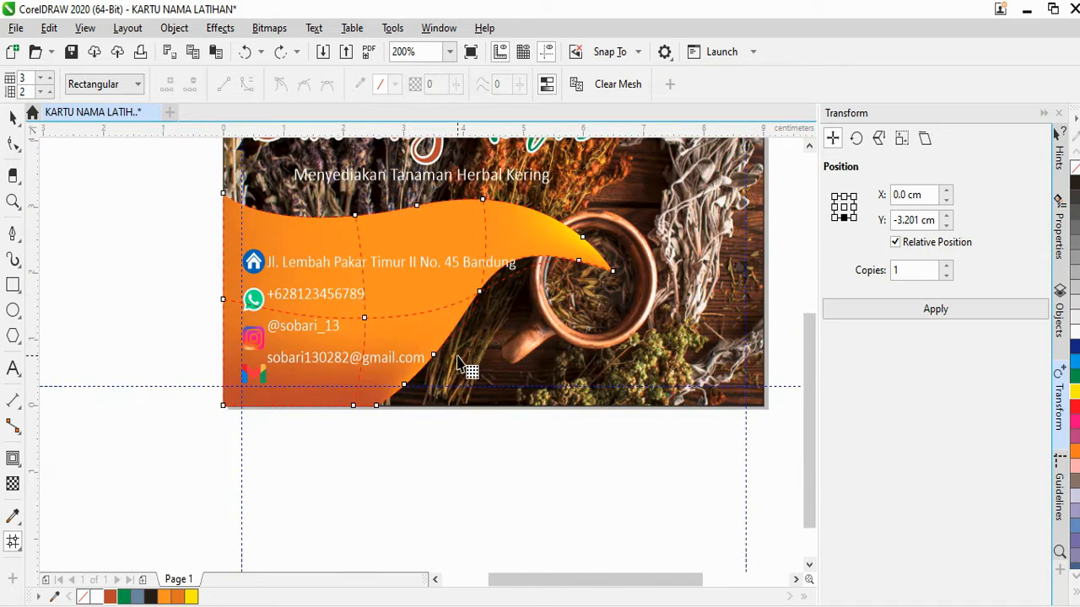
Move the orange wave slightly to the right, then marquee-select the contact lines and icons
{"action": "left_click", "coordinate": [13, 118]}
{"action": "left_click_drag", "start_coordinate": [626, 307], "coordinate": [640, 315]}
{"action": "scroll", "coordinate": [574, 328], "scroll_direction": "down", "scroll_amount": 2}
{"action": "scroll", "coordinate": [582, 334], "scroll_direction": "up", "scroll_amount": 2}
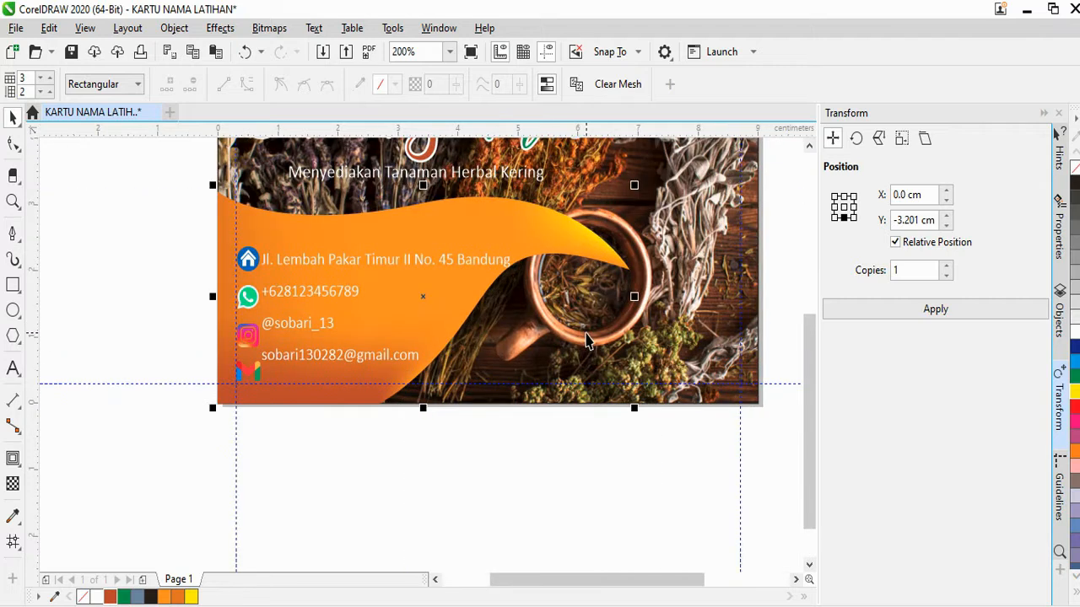
{"action": "left_click", "coordinate": [475, 451]}
{"action": "left_click_drag", "start_coordinate": [421, 293], "coordinate": [521, 245]}
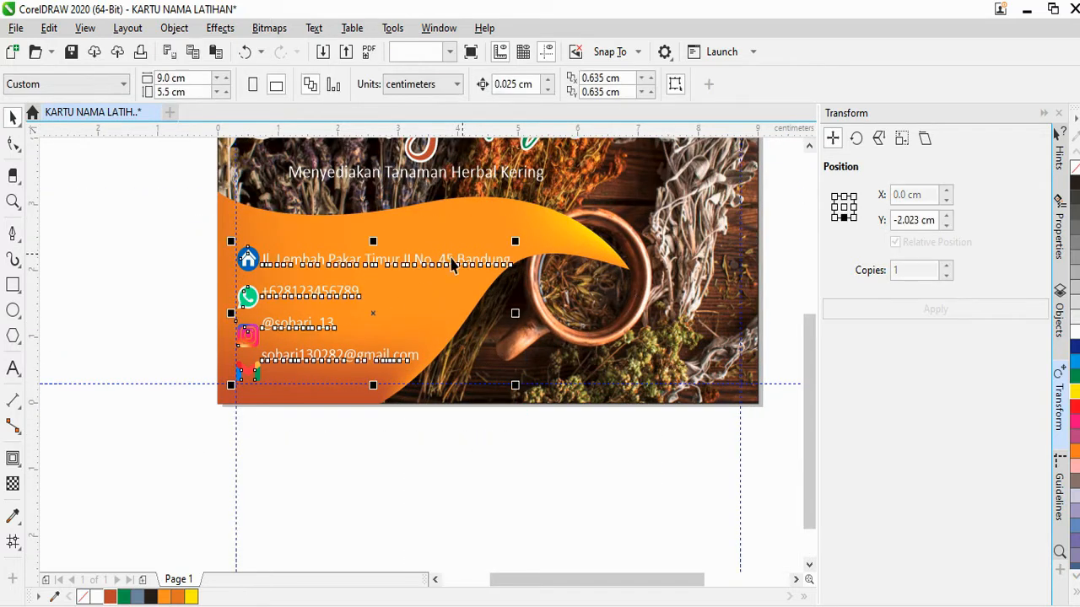
Nudge the selected contact lines and icons into position on the wave
{"action": "scroll", "coordinate": [270, 271], "scroll_direction": "up", "scroll_amount": 2}
{"action": "scroll", "coordinate": [240, 252], "scroll_direction": "up", "scroll_amount": 2}
{"action": "mouse_move", "coordinate": [249, 245]}
{"action": "left_mouse_down"}
{"action": "mouse_move", "coordinate": [222, 241]}
{"action": "mouse_move", "coordinate": [257, 310]}
{"action": "mouse_move", "coordinate": [247, 254]}
{"action": "left_mouse_up"}
{"action": "scroll", "coordinate": [223, 243], "scroll_direction": "down", "scroll_amount": 4}
{"action": "scroll", "coordinate": [253, 268], "scroll_direction": "up", "scroll_amount": 4}
{"action": "scroll", "coordinate": [219, 262], "scroll_direction": "down", "scroll_amount": 4}
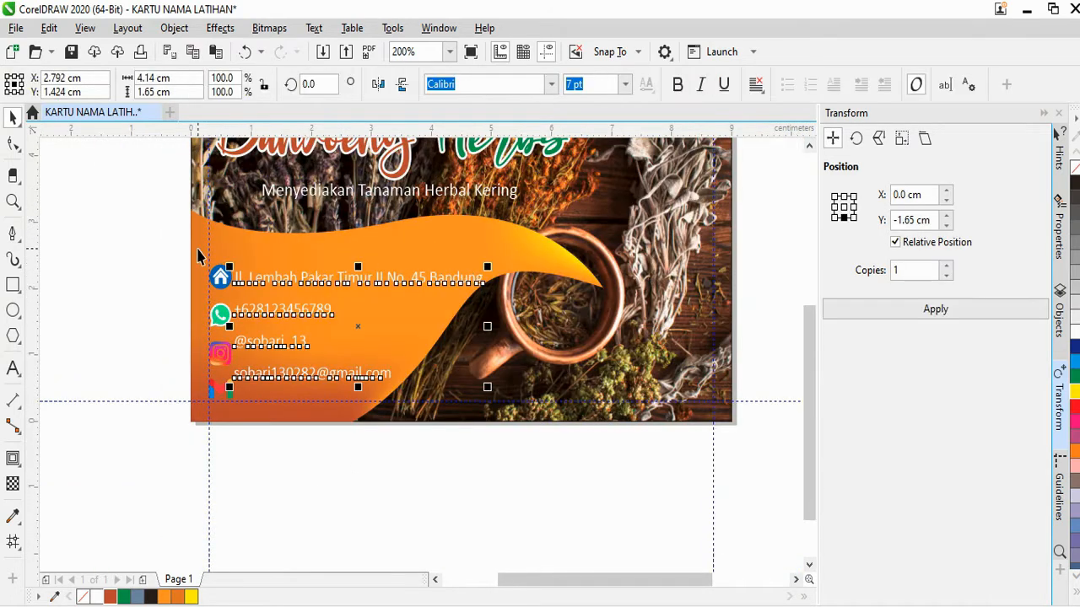
Drag the contact text's line-spacing handle down with the Shape tool to spread the lines apart
{"action": "left_click", "coordinate": [20, 150]}
{"action": "scroll", "coordinate": [481, 363], "scroll_direction": "up", "scroll_amount": 2}
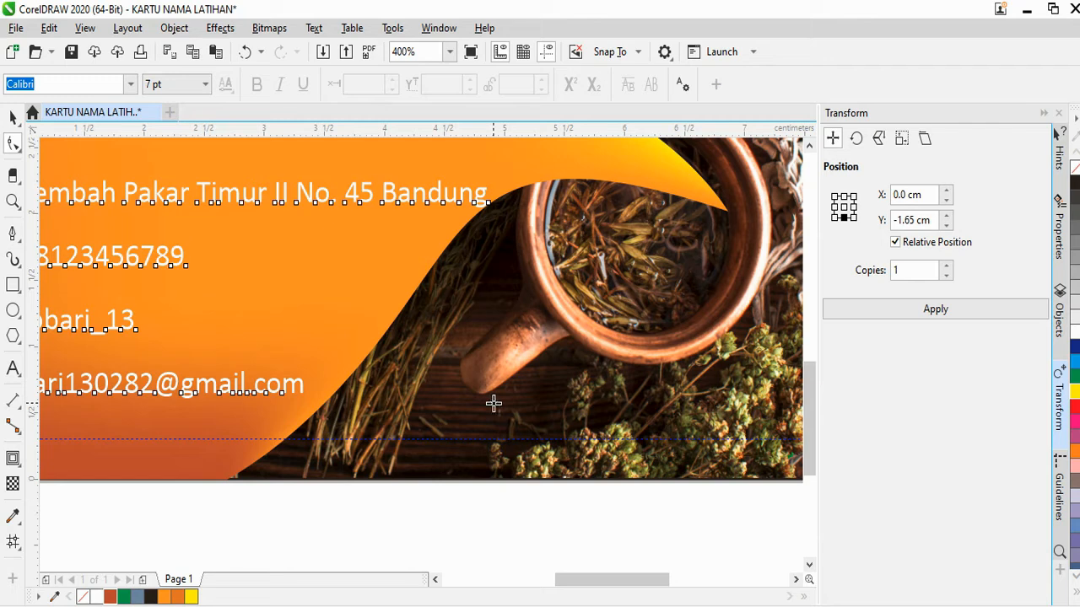
{"action": "scroll", "coordinate": [441, 410], "scroll_direction": "down", "scroll_amount": 4}
{"action": "left_click", "coordinate": [12, 117]}
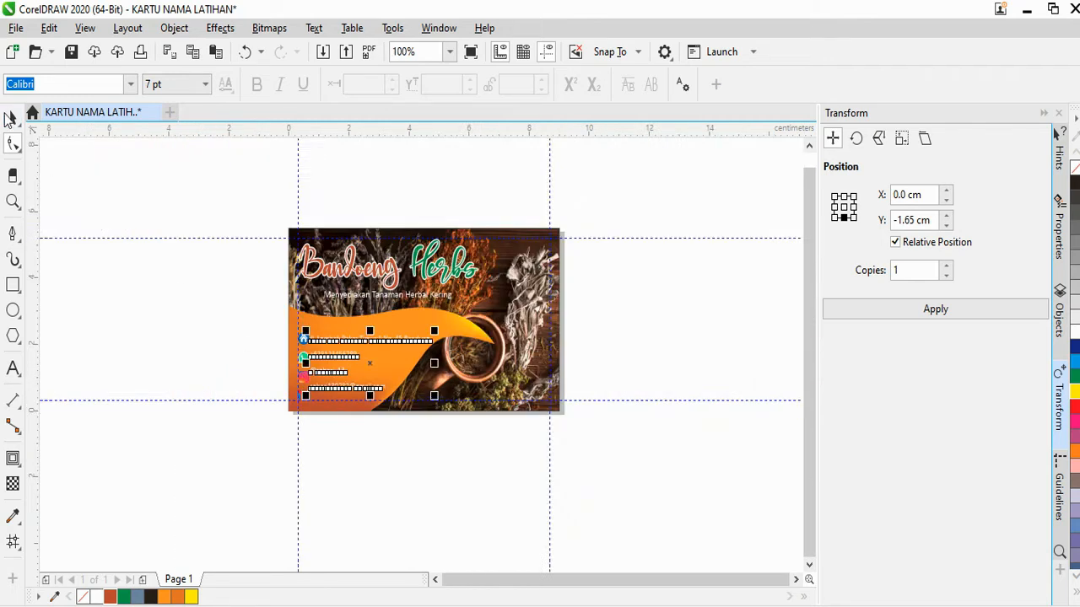
{"action": "left_click", "coordinate": [330, 421]}
{"action": "scroll", "coordinate": [333, 418], "scroll_direction": "up", "scroll_amount": 2}
{"action": "scroll", "coordinate": [352, 384], "scroll_direction": "up", "scroll_amount": 1}
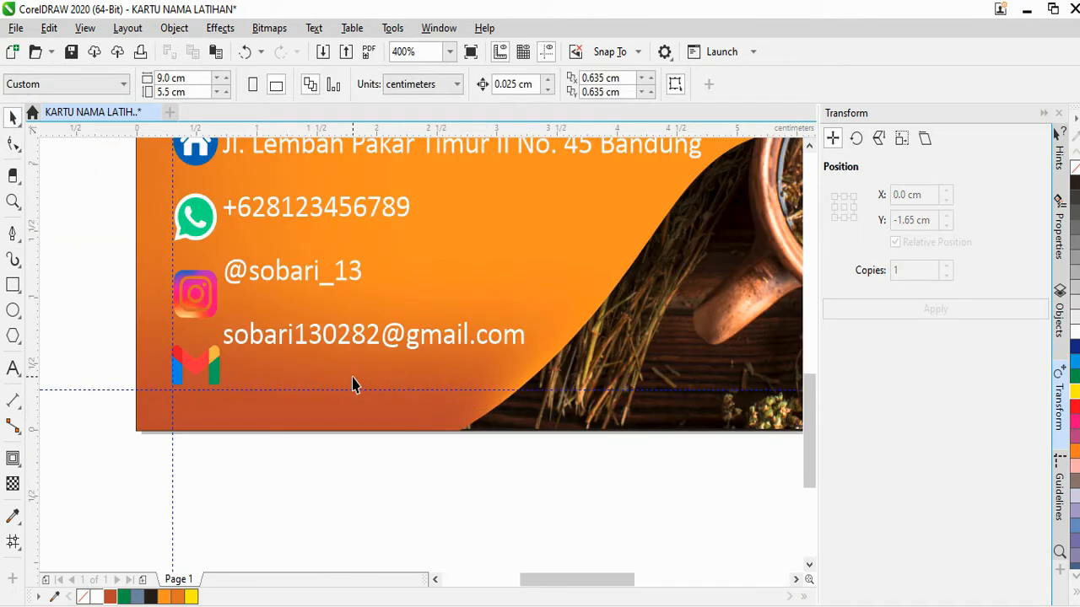
{"action": "left_click", "coordinate": [342, 346]}
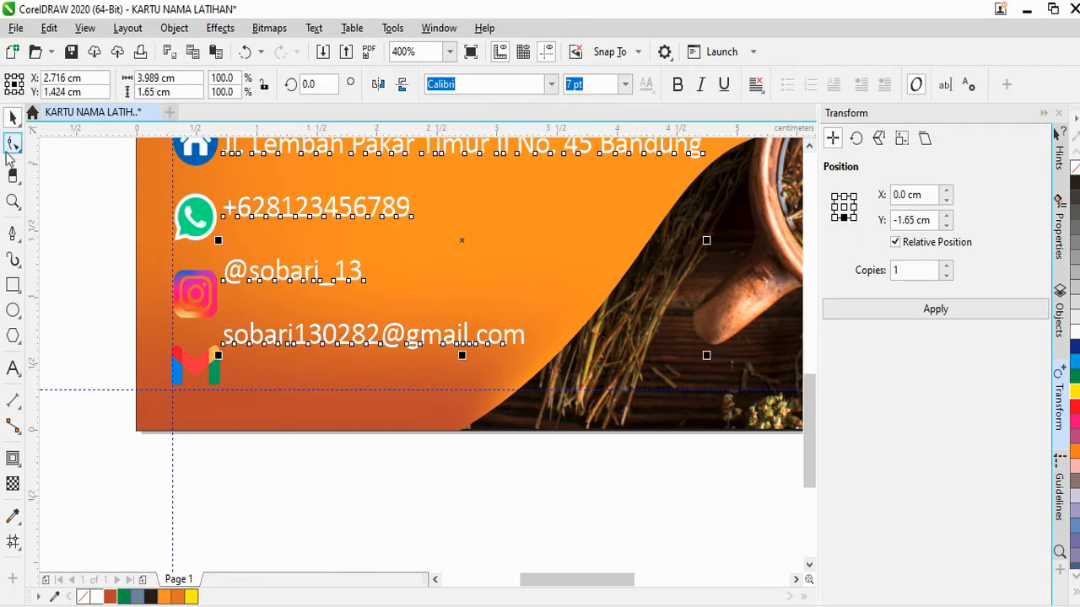
{"action": "left_click", "coordinate": [13, 145]}
{"action": "mouse_move", "coordinate": [221, 358]}
{"action": "left_mouse_down"}
{"action": "mouse_move", "coordinate": [216, 384]}
{"action": "mouse_move", "coordinate": [217, 374]}
{"action": "left_mouse_up"}
{"action": "scroll", "coordinate": [224, 358], "scroll_direction": "down", "scroll_amount": 1}
{"action": "left_click", "coordinate": [13, 118]}
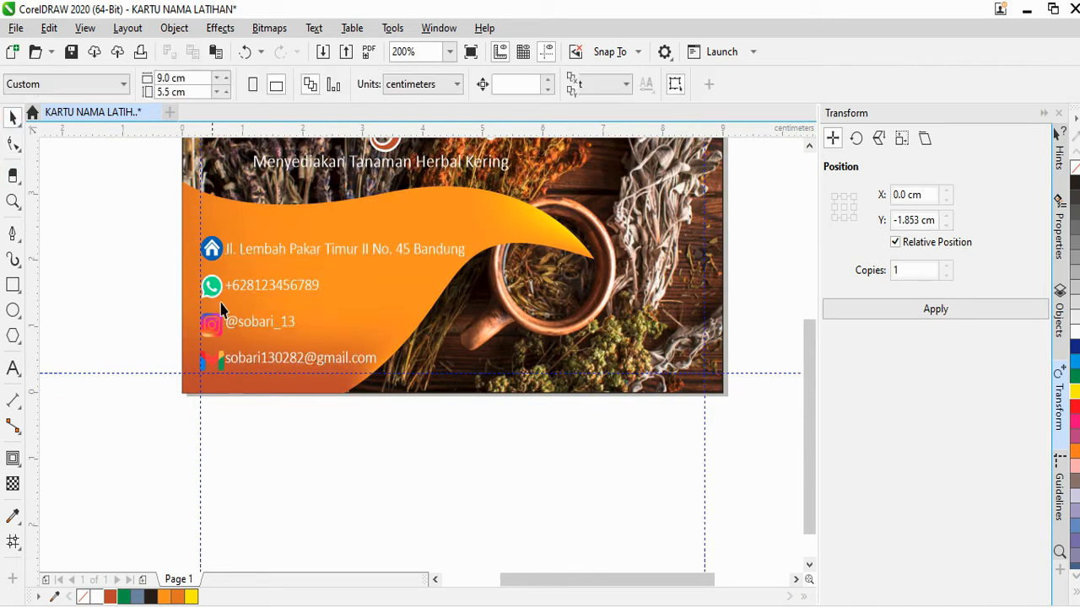
Reselect the contact text to check its spacing, then clear the selection
{"action": "scroll", "coordinate": [270, 350], "scroll_direction": "down", "scroll_amount": 1}
{"action": "scroll", "coordinate": [265, 349], "scroll_direction": "up", "scroll_amount": 1}
{"action": "scroll", "coordinate": [284, 353], "scroll_direction": "down", "scroll_amount": 1}
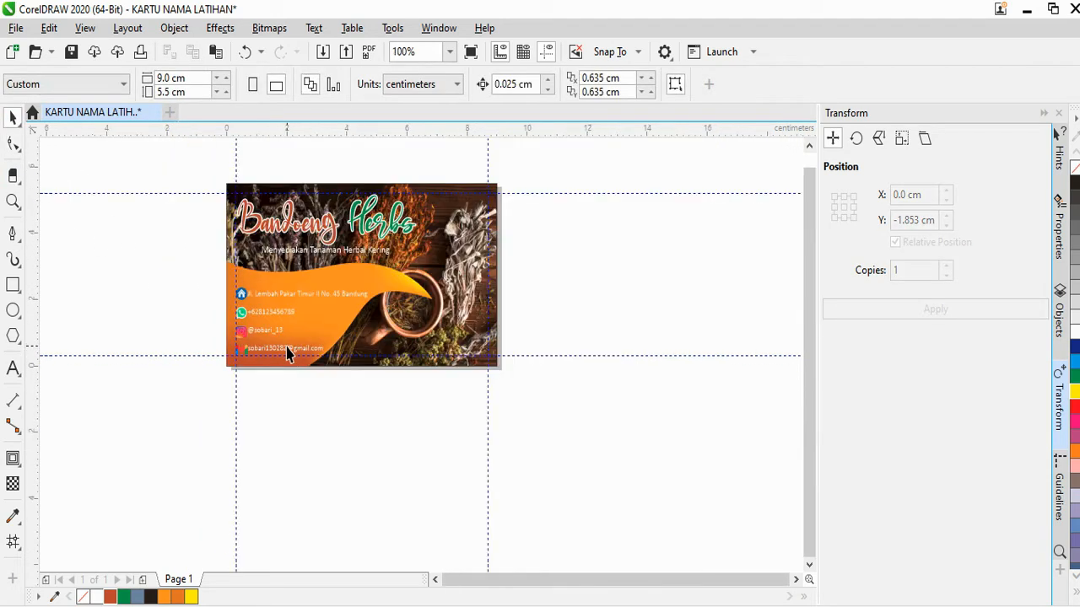
{"action": "scroll", "coordinate": [272, 348], "scroll_direction": "up", "scroll_amount": 2}
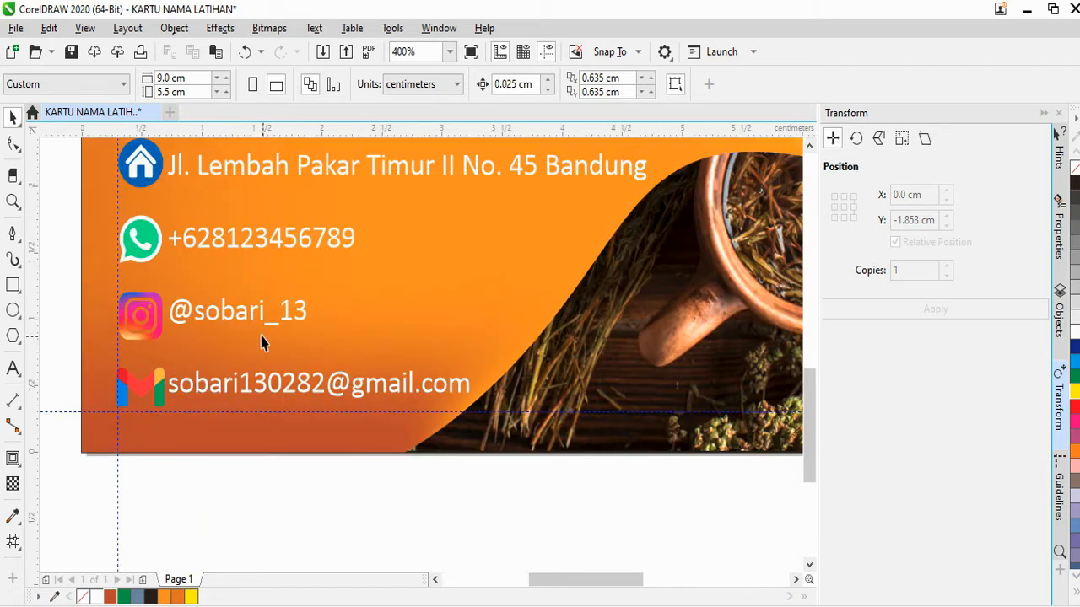
{"action": "left_click", "coordinate": [251, 317]}
{"action": "left_click", "coordinate": [13, 145]}
{"action": "scroll", "coordinate": [497, 421], "scroll_direction": "down", "scroll_amount": 1}
{"action": "scroll", "coordinate": [455, 372], "scroll_direction": "up", "scroll_amount": 1}
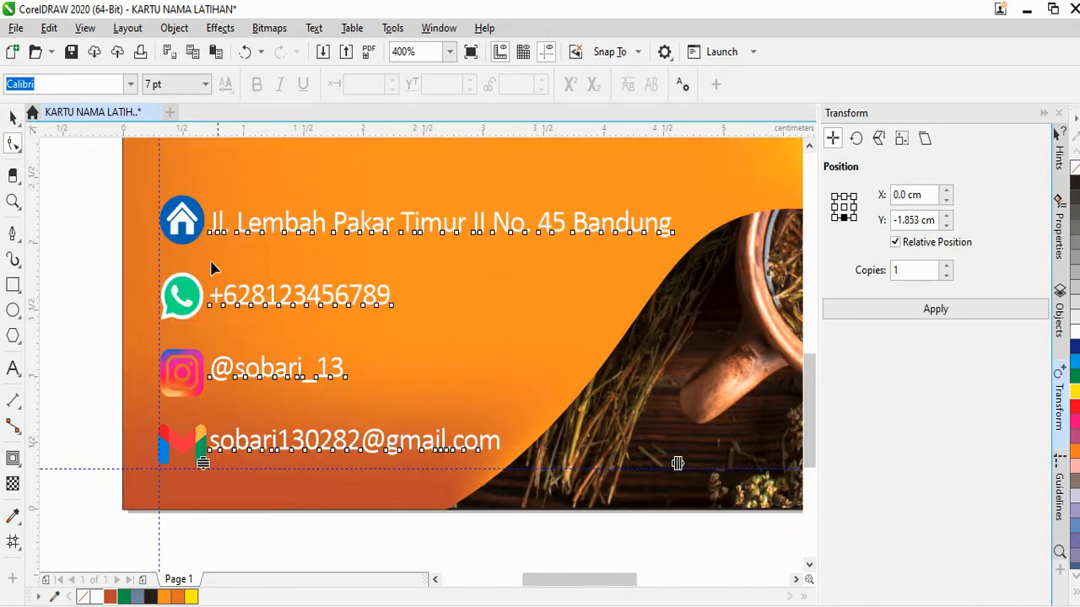
{"action": "left_click", "coordinate": [14, 122]}
{"action": "scroll", "coordinate": [312, 392], "scroll_direction": "down", "scroll_amount": 1}
{"action": "key", "text": "Escape"}
{"action": "scroll", "coordinate": [354, 432], "scroll_direction": "down", "scroll_amount": 1}
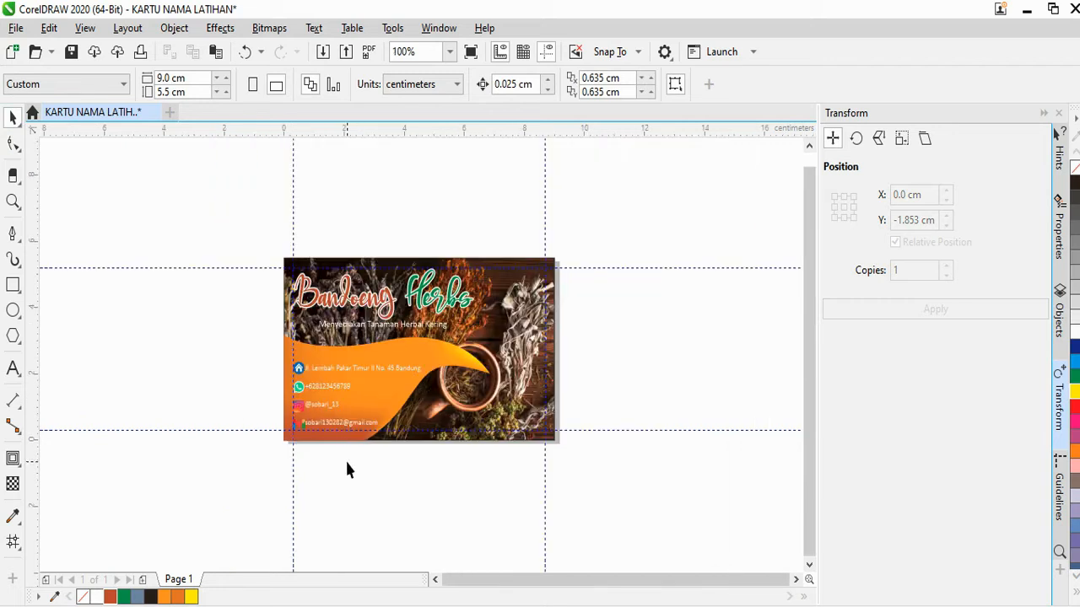
Duplicate the tagline onto the orange wave and retype it as the owner's name
{"action": "scroll", "coordinate": [325, 413], "scroll_direction": "up", "scroll_amount": 3}
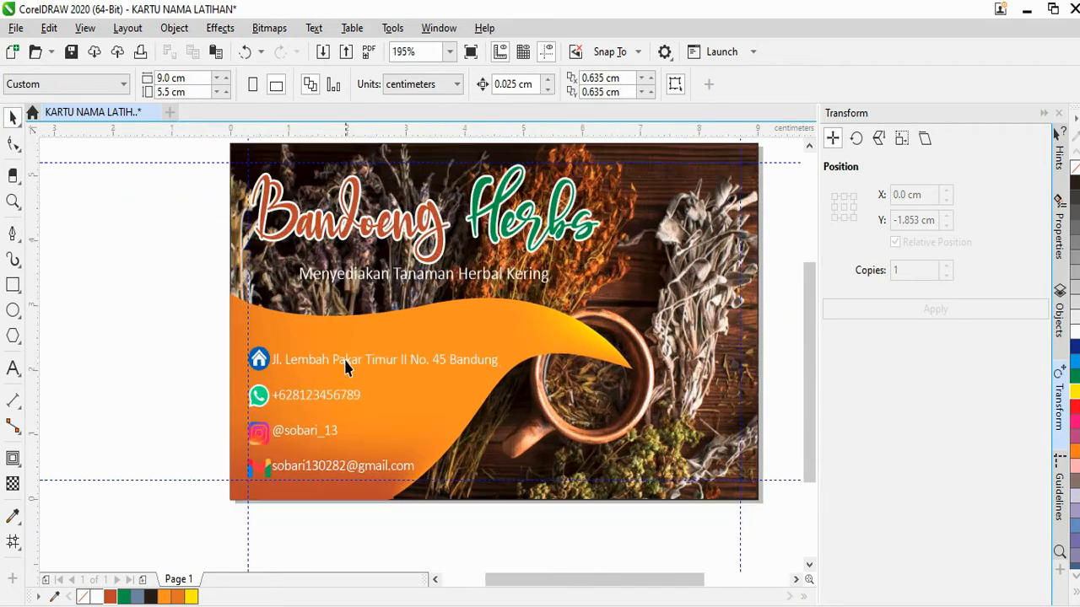
{"action": "left_click", "coordinate": [438, 257]}
{"action": "key", "text": "ctrl+d"}
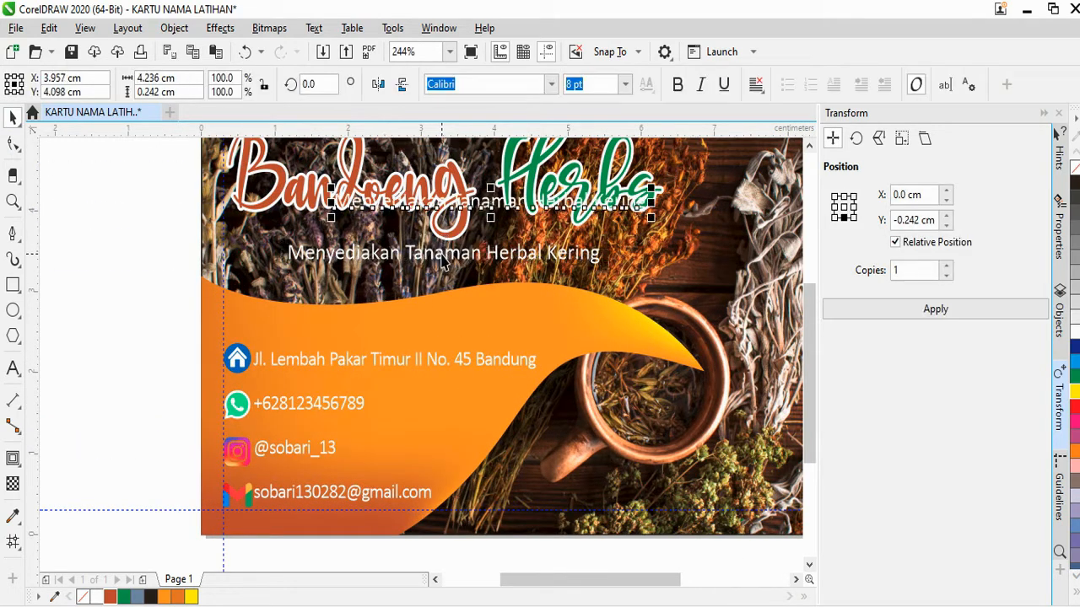
{"action": "left_click_drag", "start_coordinate": [464, 213], "coordinate": [395, 336]}
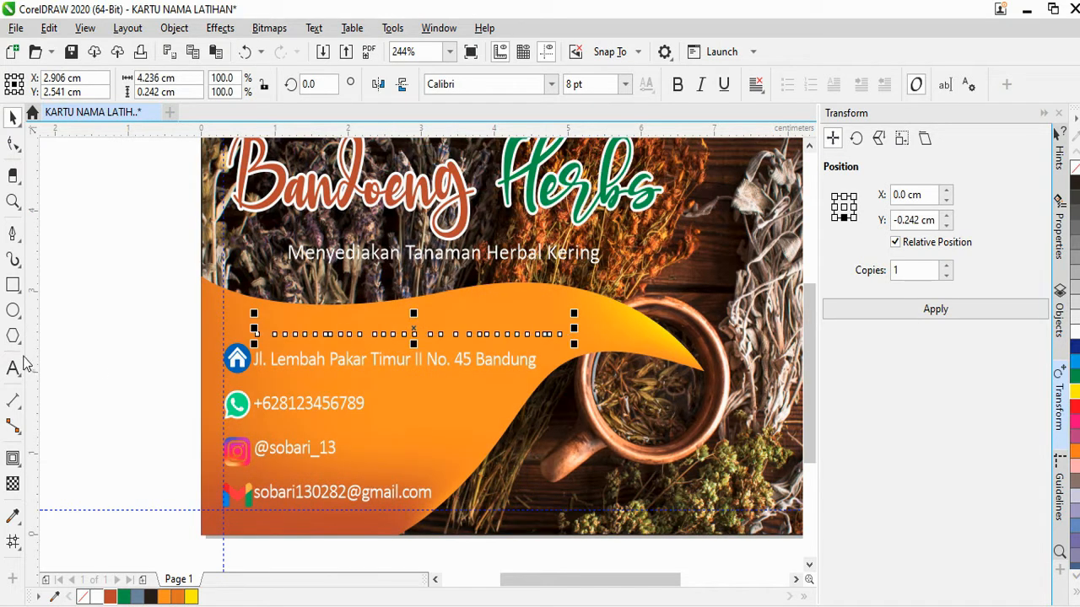
{"action": "left_click", "coordinate": [12, 368]}
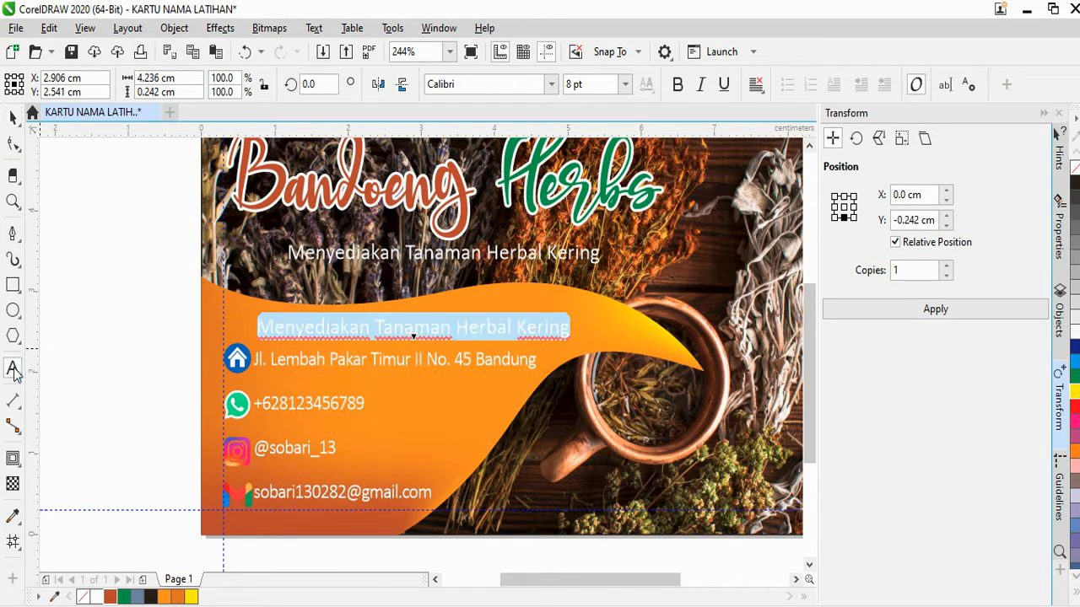
{"action": "type", "text": "Ahmad"}
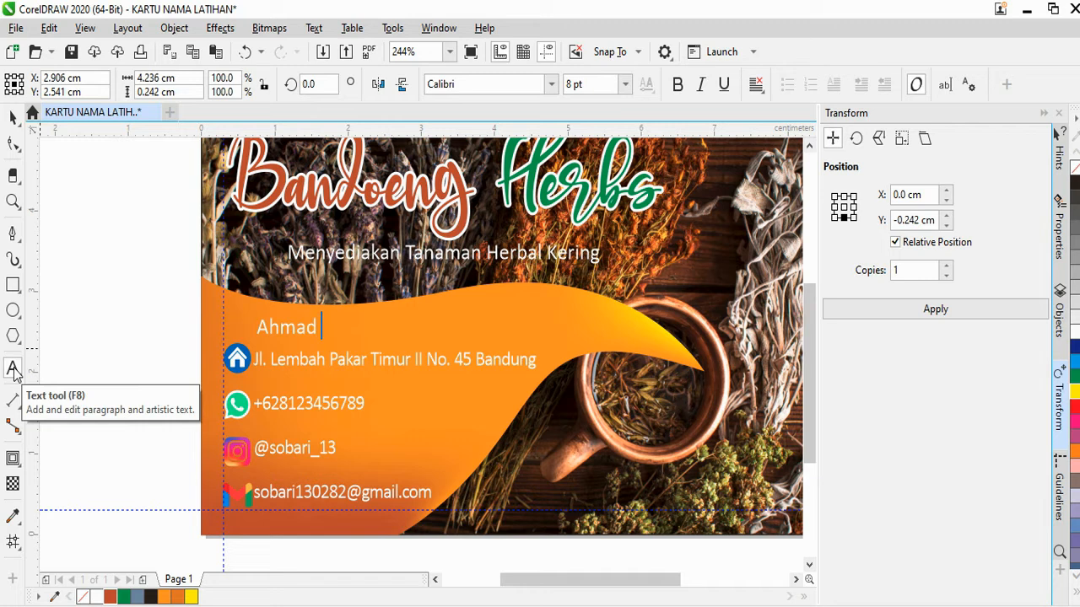
{"action": "left_click", "coordinate": [14, 119]}
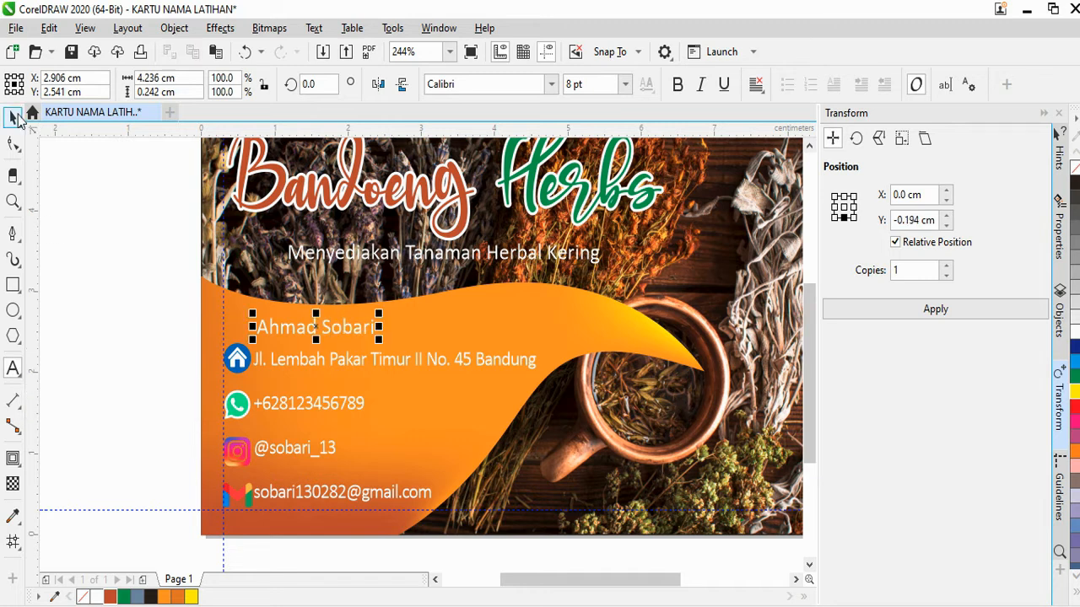
Position the name line just above the street address
{"action": "scroll", "coordinate": [316, 294], "scroll_direction": "down", "scroll_amount": 1}
{"action": "scroll", "coordinate": [324, 314], "scroll_direction": "up", "scroll_amount": 2}
{"action": "left_click_drag", "start_coordinate": [336, 288], "coordinate": [272, 283]}
{"action": "scroll", "coordinate": [299, 286], "scroll_direction": "down", "scroll_amount": 1}
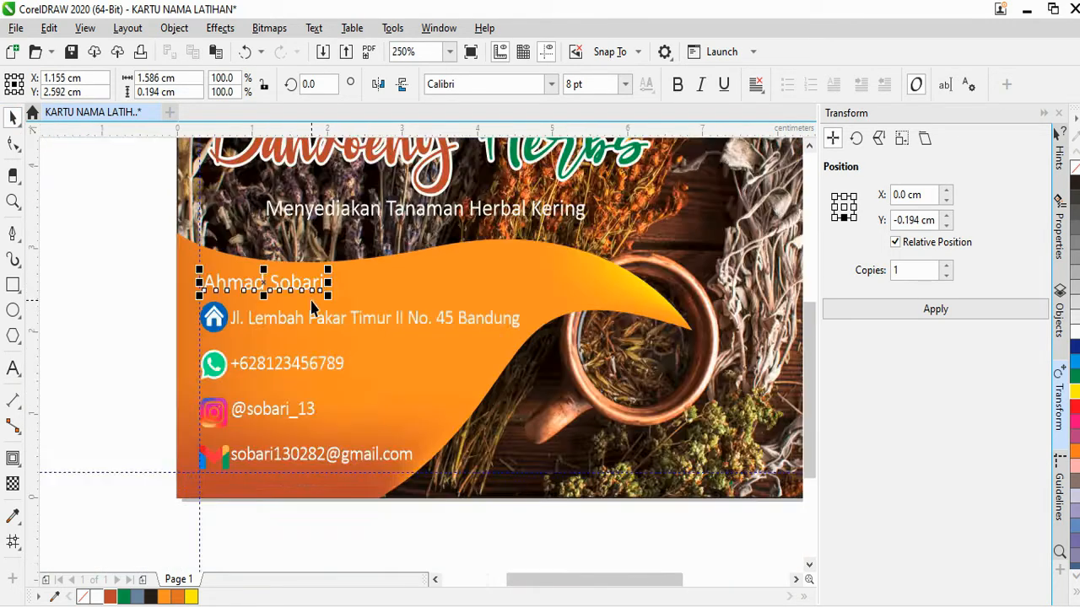
{"action": "scroll", "coordinate": [311, 305], "scroll_direction": "down", "scroll_amount": 1}
{"action": "scroll", "coordinate": [297, 297], "scroll_direction": "up", "scroll_amount": 1}
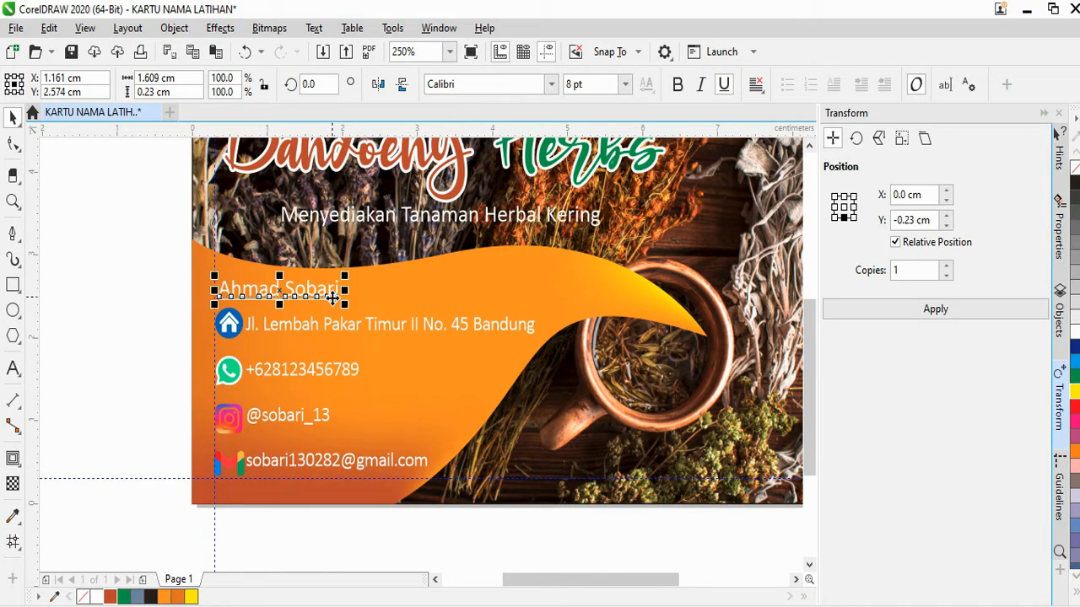
{"action": "scroll", "coordinate": [326, 286], "scroll_direction": "up", "scroll_amount": 1}
{"action": "left_click_drag", "start_coordinate": [326, 284], "coordinate": [447, 295]}
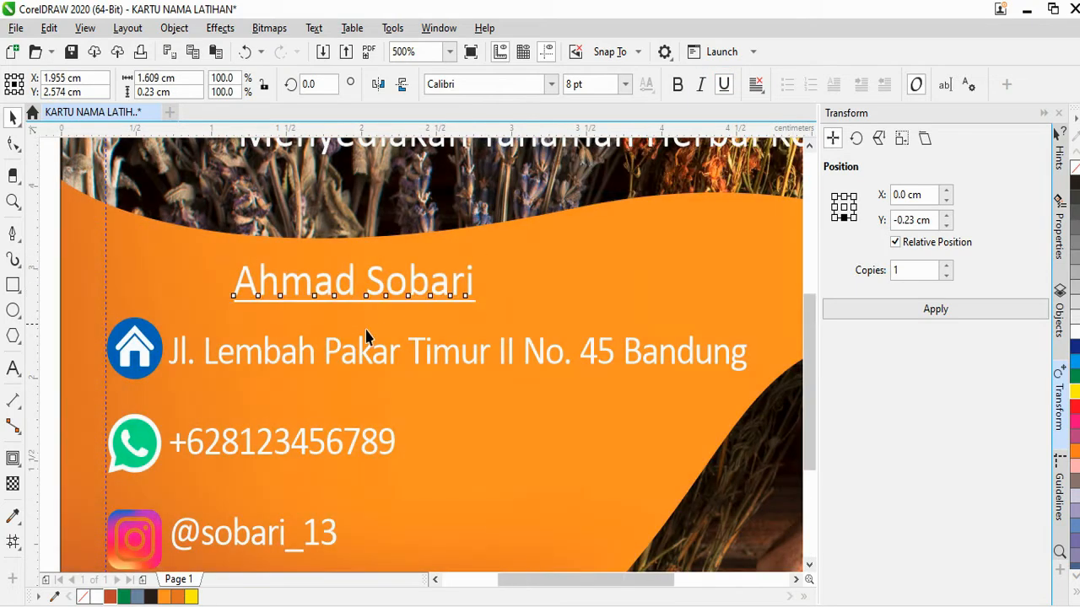
{"action": "scroll", "coordinate": [366, 336], "scroll_direction": "down", "scroll_amount": 2}
{"action": "left_click", "coordinate": [530, 489]}
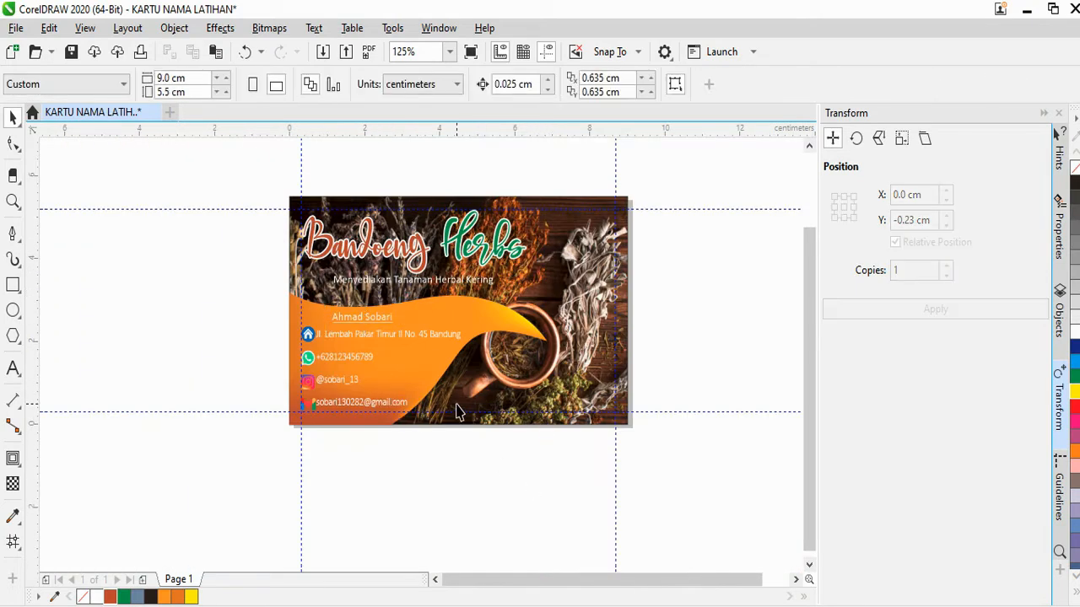
{"action": "scroll", "coordinate": [379, 378], "scroll_direction": "up", "scroll_amount": 2}
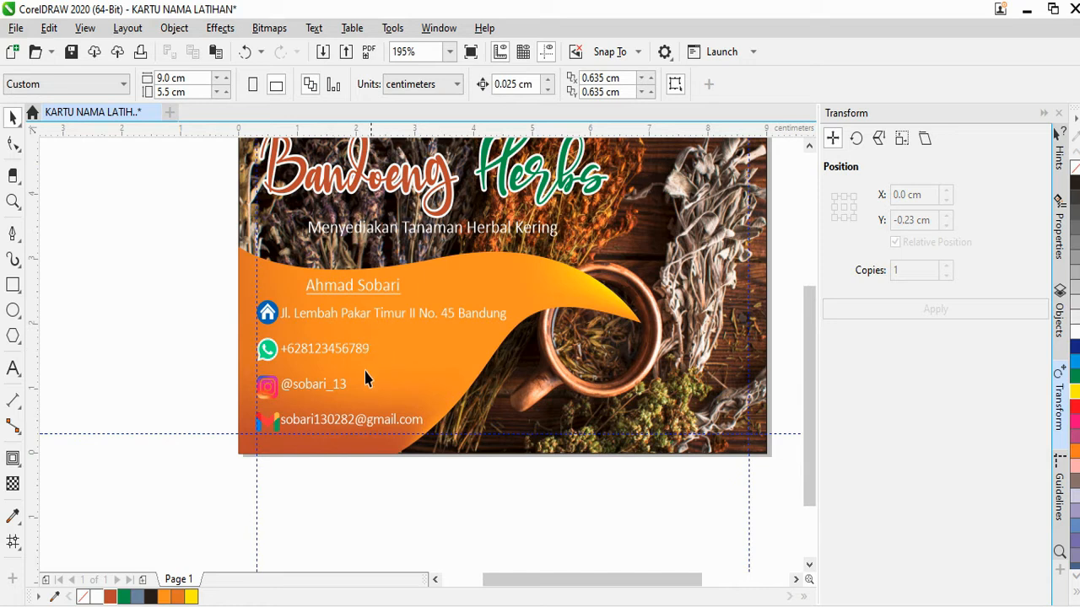
{"action": "scroll", "coordinate": [366, 378], "scroll_direction": "down", "scroll_amount": 2}
{"action": "scroll", "coordinate": [369, 389], "scroll_direction": "up", "scroll_amount": 2}
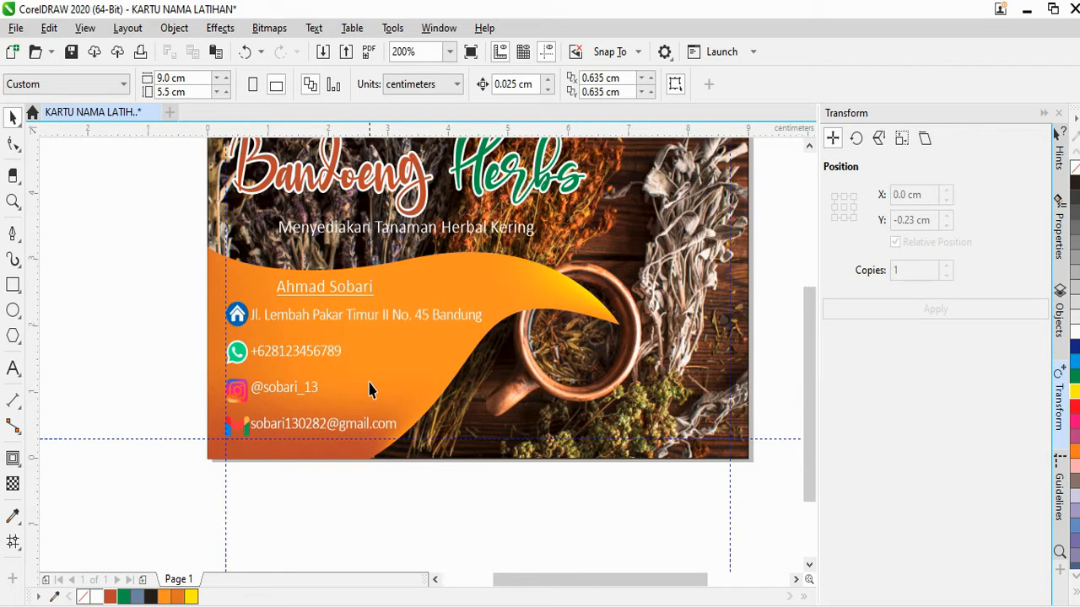
{"action": "scroll", "coordinate": [335, 293], "scroll_direction": "up", "scroll_amount": 2}
Make the name line bold
{"action": "left_click", "coordinate": [336, 291]}
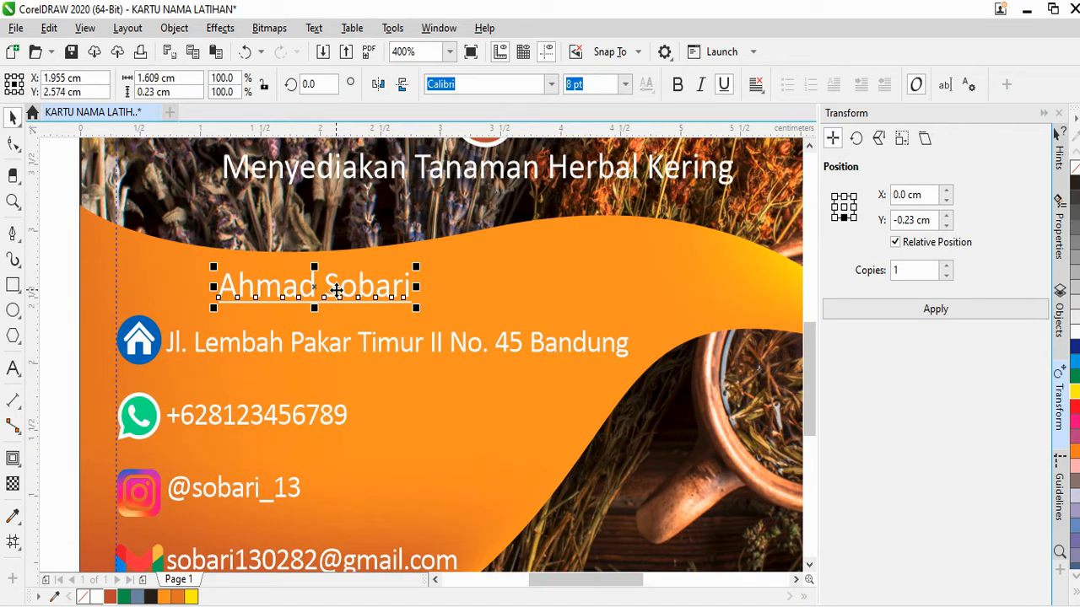
{"action": "left_click", "coordinate": [676, 83]}
{"action": "scroll", "coordinate": [452, 416], "scroll_direction": "down", "scroll_amount": 2}
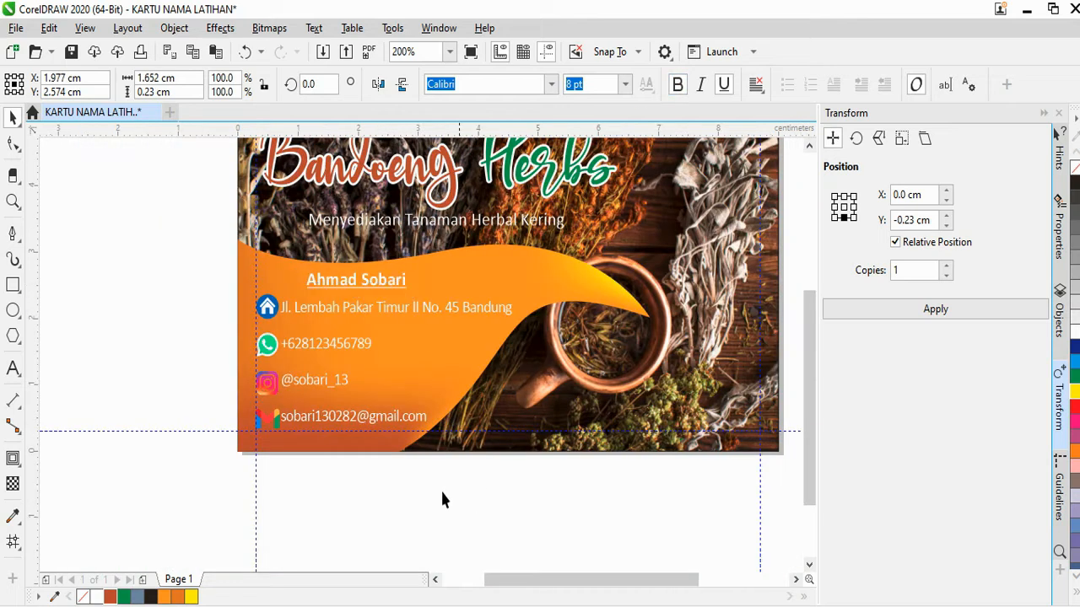
{"action": "left_click", "coordinate": [441, 499]}
{"action": "scroll", "coordinate": [422, 407], "scroll_direction": "down", "scroll_amount": 2}
{"action": "scroll", "coordinate": [455, 430], "scroll_direction": "up", "scroll_amount": 1}
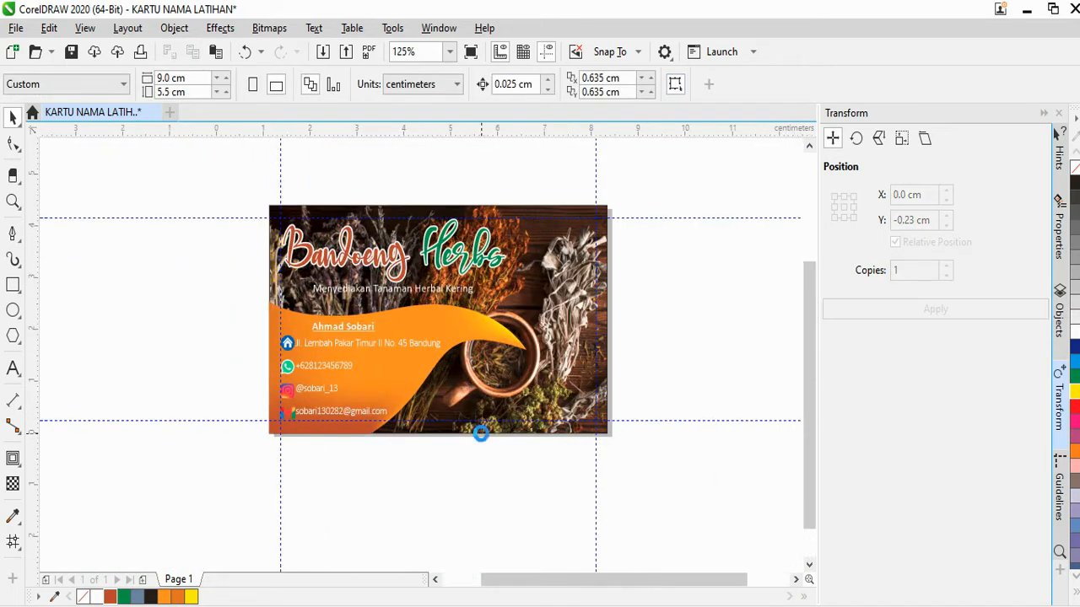
{"action": "scroll", "coordinate": [473, 436], "scroll_direction": "up", "scroll_amount": 1}
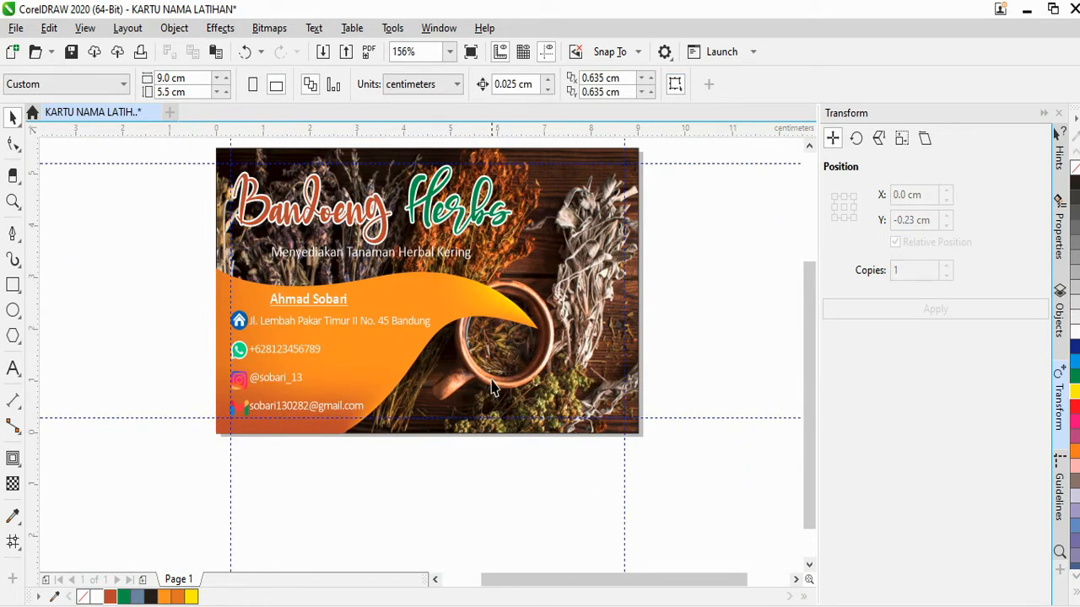
Try duplicating the orange wave and editing it with the Mesh tool, undoing the duplicate
{"action": "scroll", "coordinate": [494, 388], "scroll_direction": "up", "scroll_amount": 1}
{"action": "left_click", "coordinate": [477, 295]}
{"action": "key", "text": "ctrl+d"}
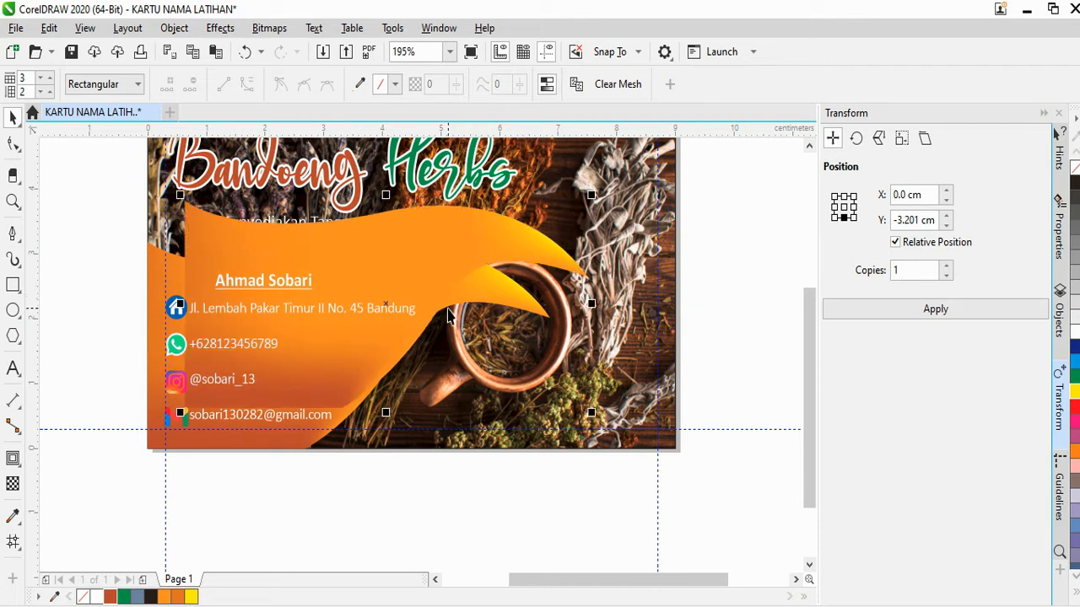
{"action": "key", "text": "ctrl+z"}
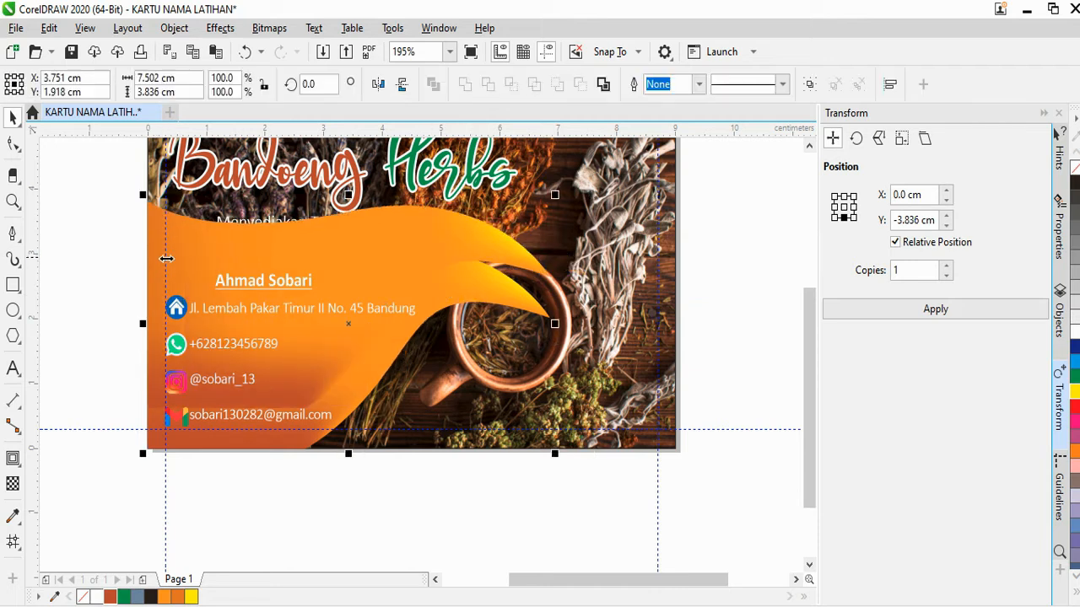
{"action": "left_click", "coordinate": [307, 505]}
{"action": "left_click", "coordinate": [13, 542]}
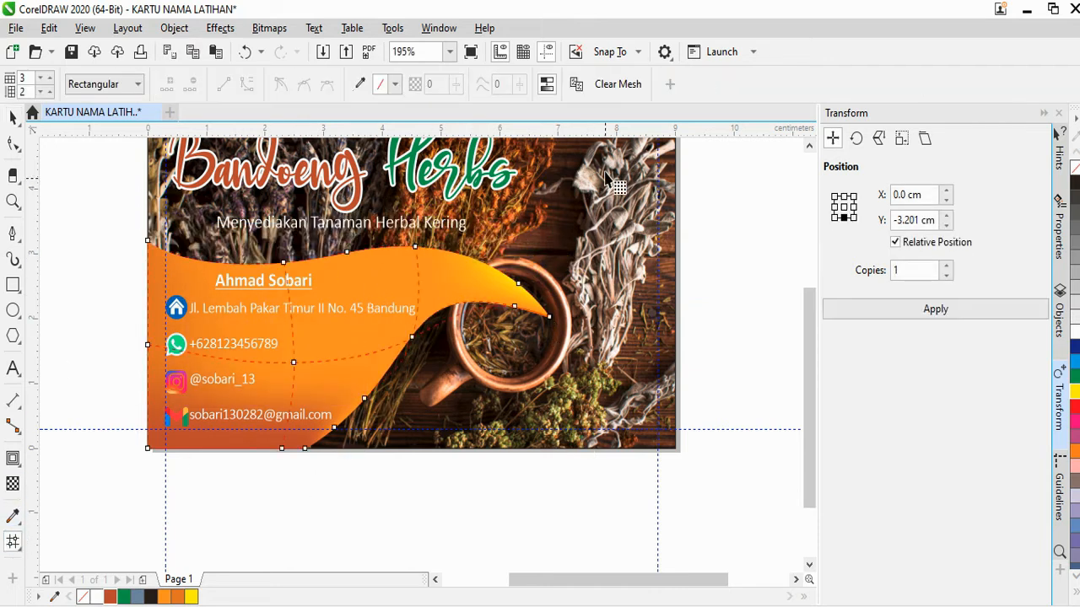
{"action": "scroll", "coordinate": [1071, 178], "scroll_direction": "up", "scroll_amount": 1}
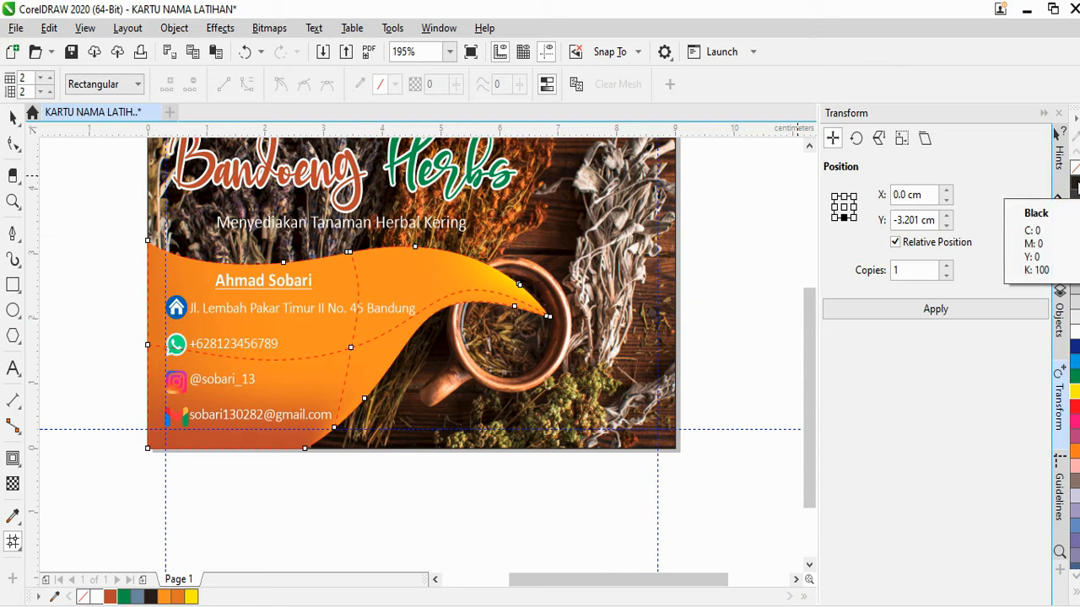
{"action": "left_click", "coordinate": [13, 117]}
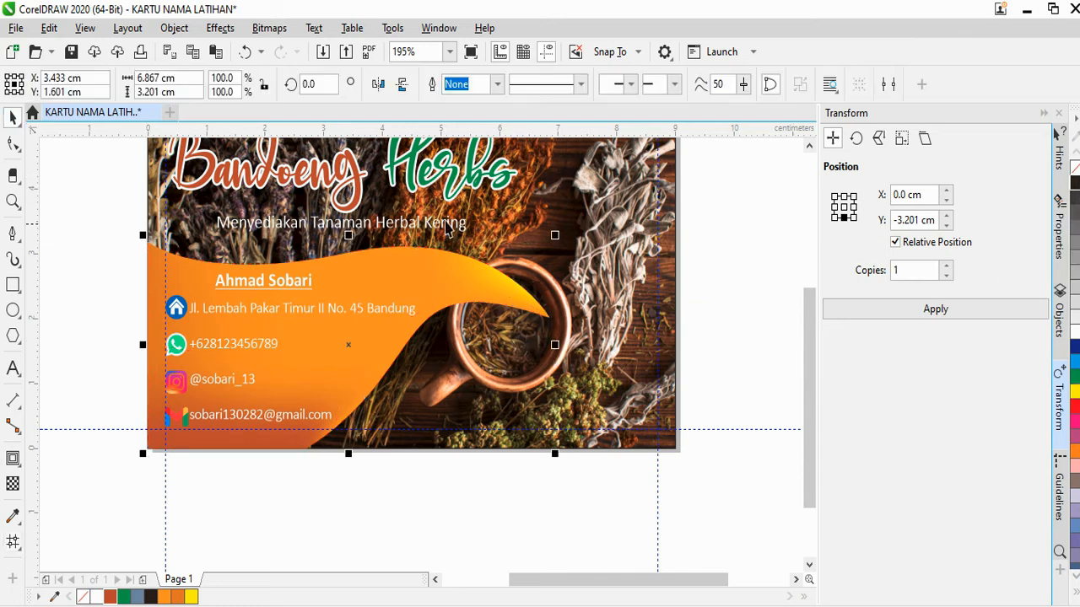
{"action": "left_click", "coordinate": [12, 542]}
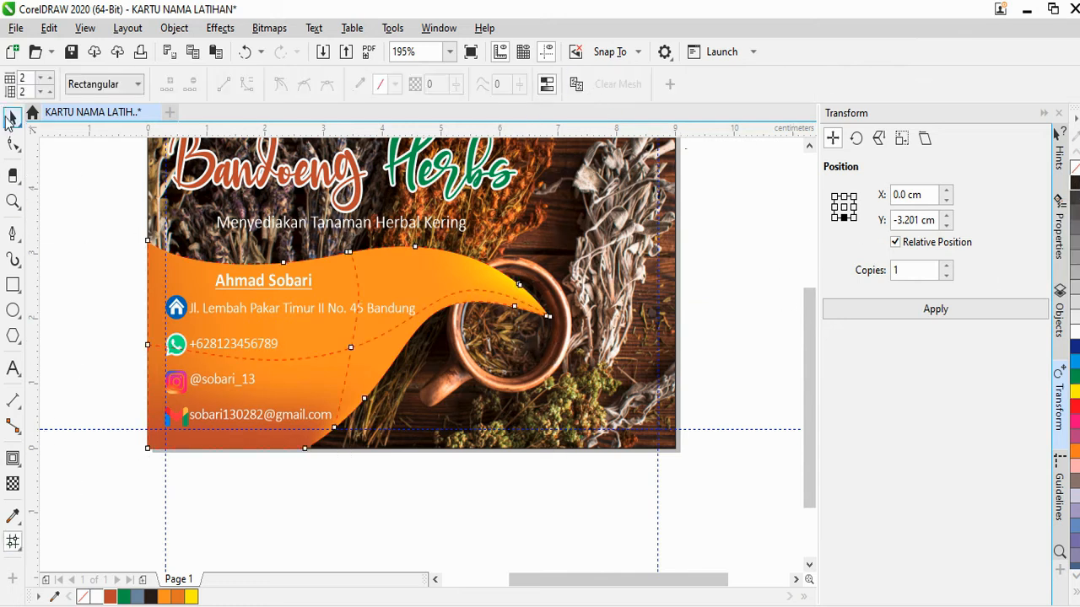
{"action": "left_click", "coordinate": [11, 119]}
Fill the wave with black and set its transparency to 25
{"action": "left_click", "coordinate": [1047, 187]}
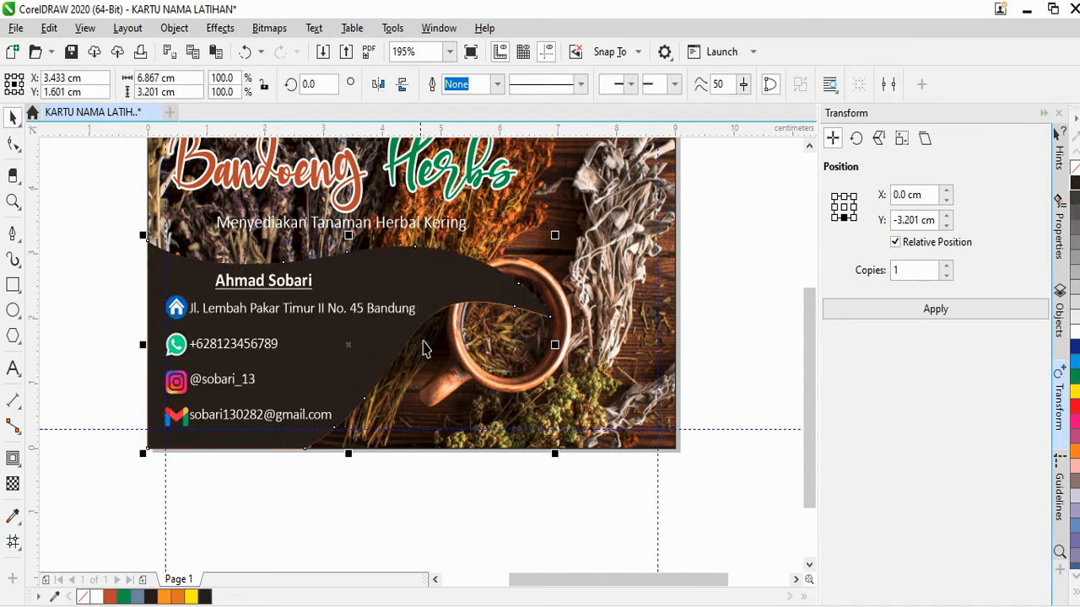
{"action": "left_click", "coordinate": [13, 483]}
{"action": "left_click", "coordinate": [38, 84]}
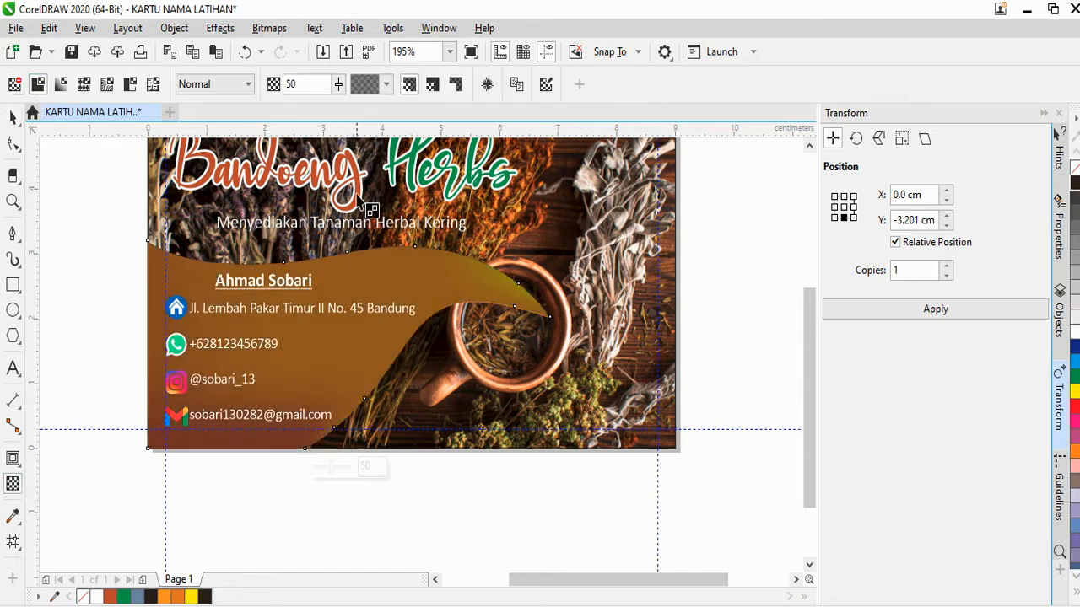
{"action": "type", "text": "35"}
{"action": "key", "text": "Return"}
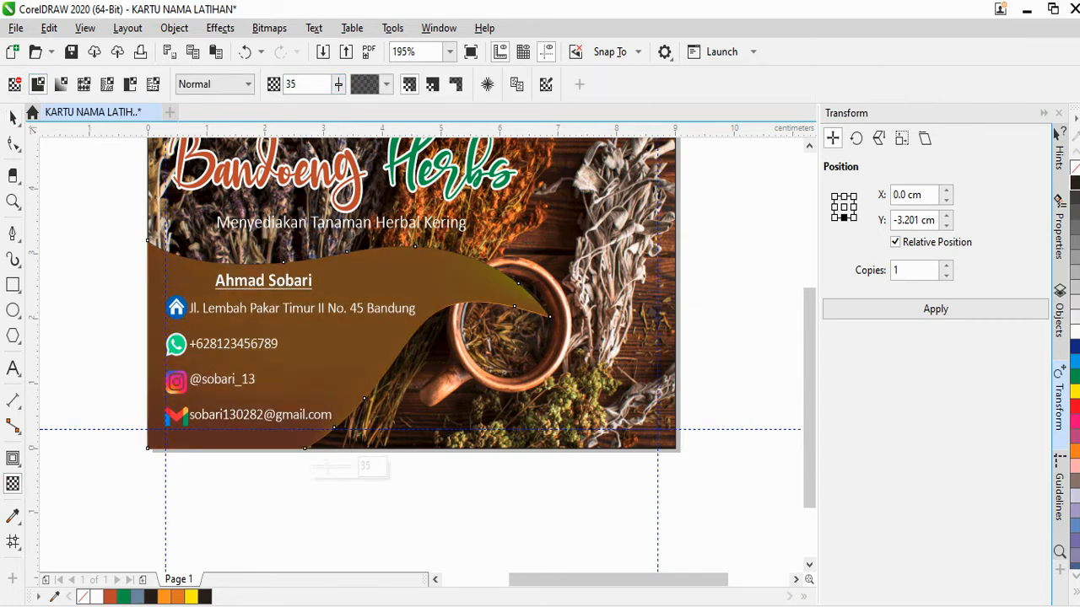
{"action": "double_click", "coordinate": [297, 85]}
{"action": "type", "text": "25"}
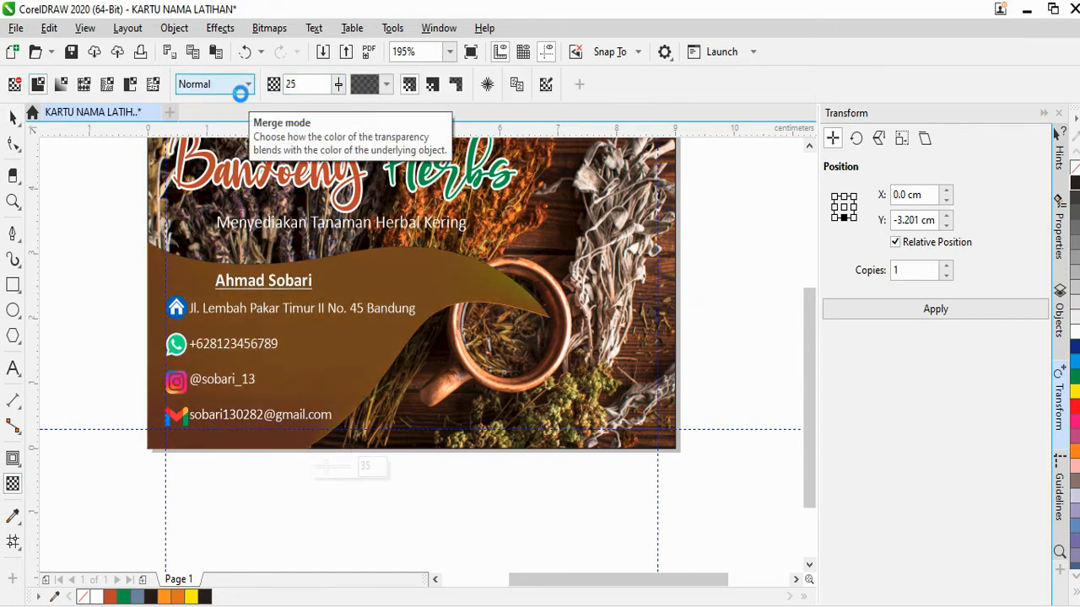
{"action": "key", "text": "Return"}
{"action": "left_click", "coordinate": [13, 115]}
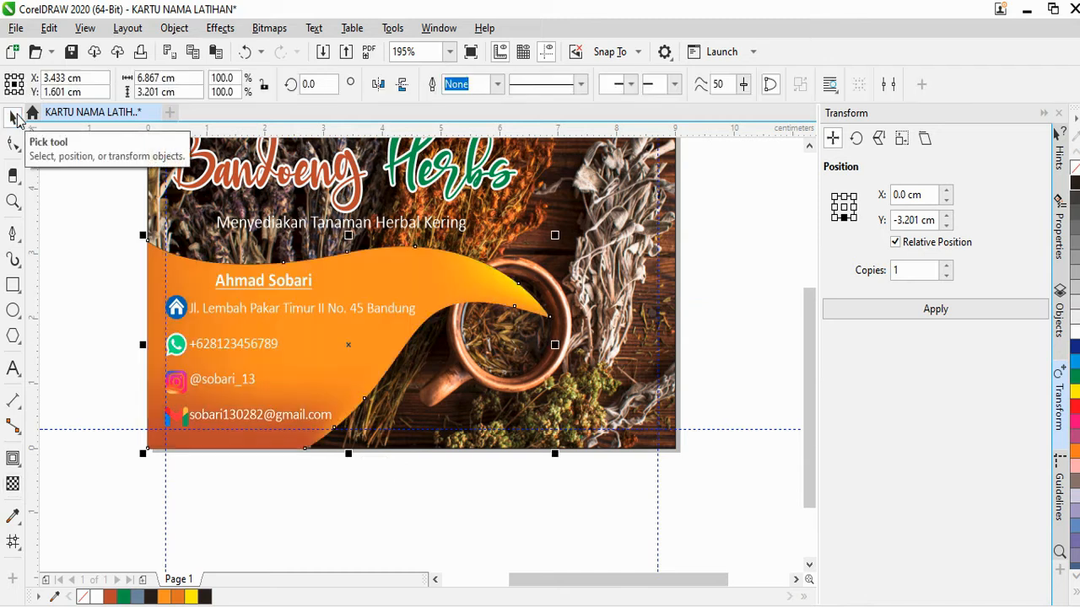
Shift the wave slightly right, then nudge it with the arrow keys into place
{"action": "scroll", "coordinate": [393, 292], "scroll_direction": "up", "scroll_amount": 3}
{"action": "left_click_drag", "start_coordinate": [313, 386], "coordinate": [335, 390]}
{"action": "scroll", "coordinate": [429, 518], "scroll_direction": "down", "scroll_amount": 3}
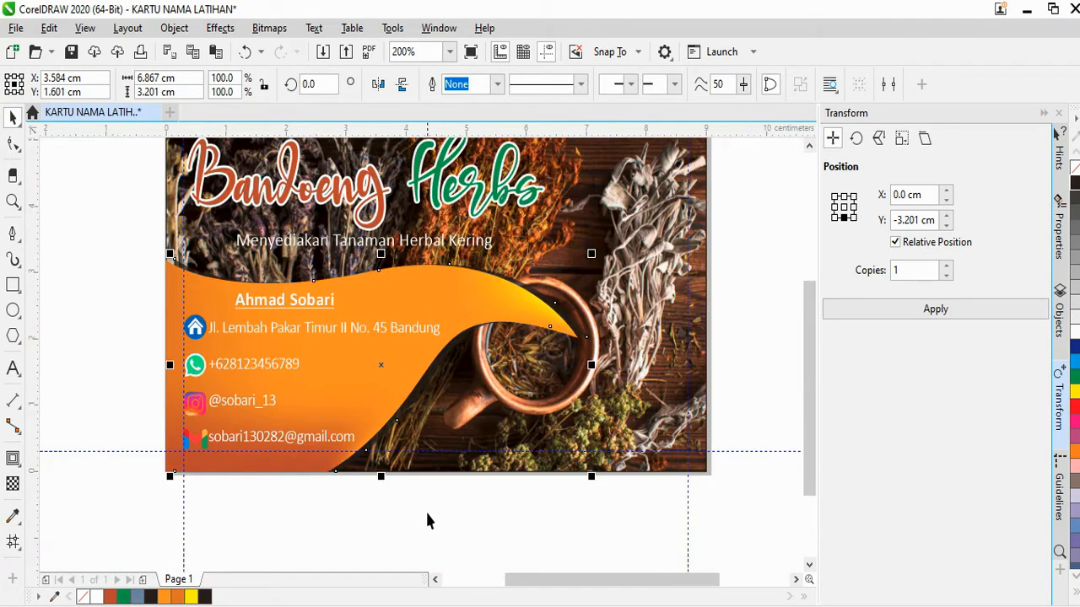
{"action": "scroll", "coordinate": [402, 488], "scroll_direction": "up", "scroll_amount": 3}
{"action": "key", "text": "Down"}
{"action": "key", "text": "Down"}
{"action": "key", "text": "Down"}
{"action": "key", "text": "Down"}
{"action": "key", "text": "Down"}
{"action": "key", "text": "Down"}
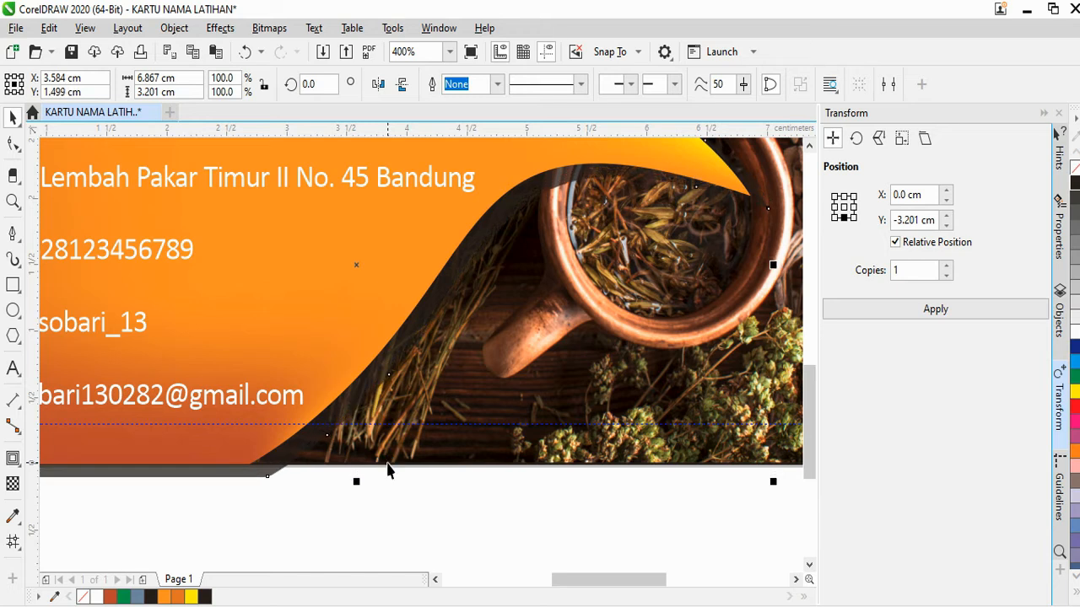
{"action": "key", "text": "Left"}
{"action": "key", "text": "Left"}
{"action": "key", "text": "Left"}
{"action": "key", "text": "Left"}
{"action": "key", "text": "Up"}
{"action": "key", "text": "Left"}
{"action": "scroll", "coordinate": [409, 407], "scroll_direction": "down", "scroll_amount": 2}
PowerClip the wave inside the card background so it no longer overhangs the edges
{"action": "right_click", "coordinate": [406, 368]}
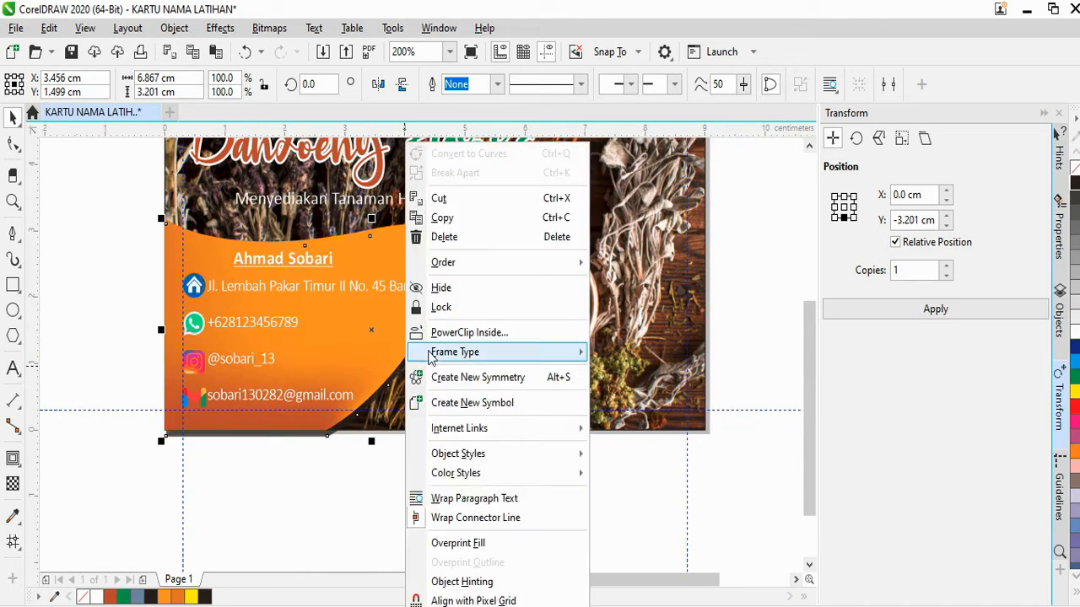
{"action": "left_click", "coordinate": [458, 332]}
{"action": "left_click", "coordinate": [458, 363]}
{"action": "scroll", "coordinate": [429, 383], "scroll_direction": "up", "scroll_amount": 2}
{"action": "scroll", "coordinate": [443, 367], "scroll_direction": "down", "scroll_amount": 2}
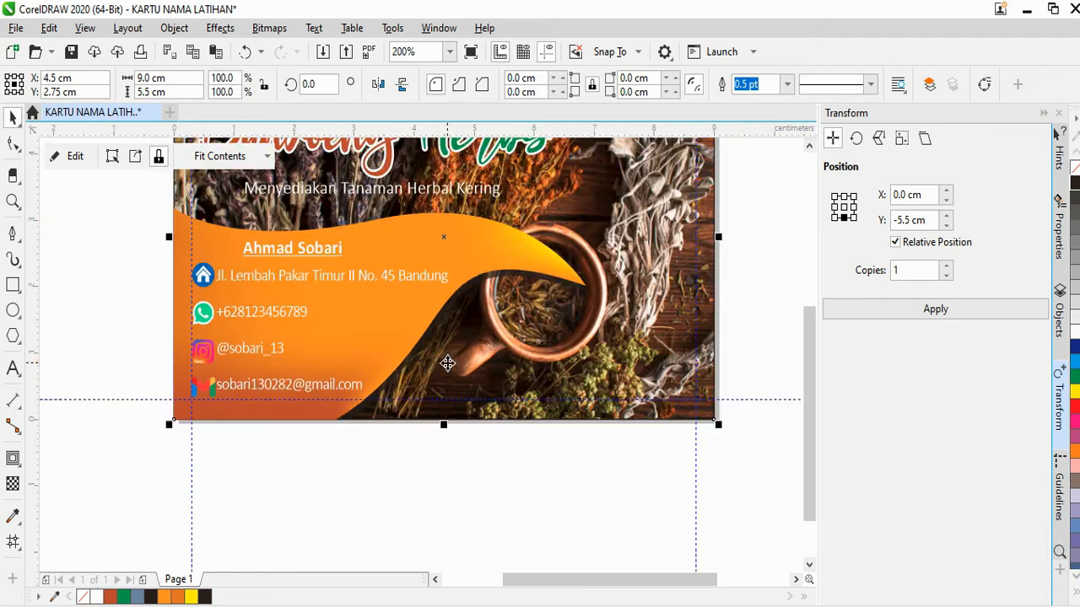
{"action": "left_click", "coordinate": [443, 475]}
{"action": "scroll", "coordinate": [443, 474], "scroll_direction": "down", "scroll_amount": 2}
{"action": "scroll", "coordinate": [413, 314], "scroll_direction": "up", "scroll_amount": 4}
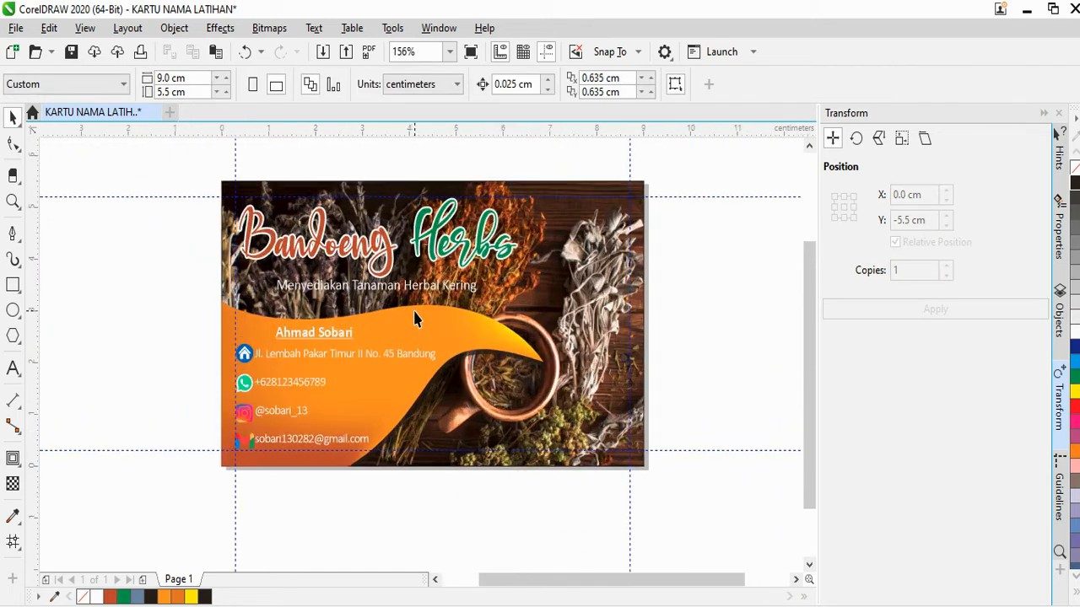
Inspect the card layout in Wireframe view, then switch back to Enhanced view
{"action": "scroll", "coordinate": [413, 314], "scroll_direction": "up", "scroll_amount": 1}
{"action": "left_click", "coordinate": [414, 269]}
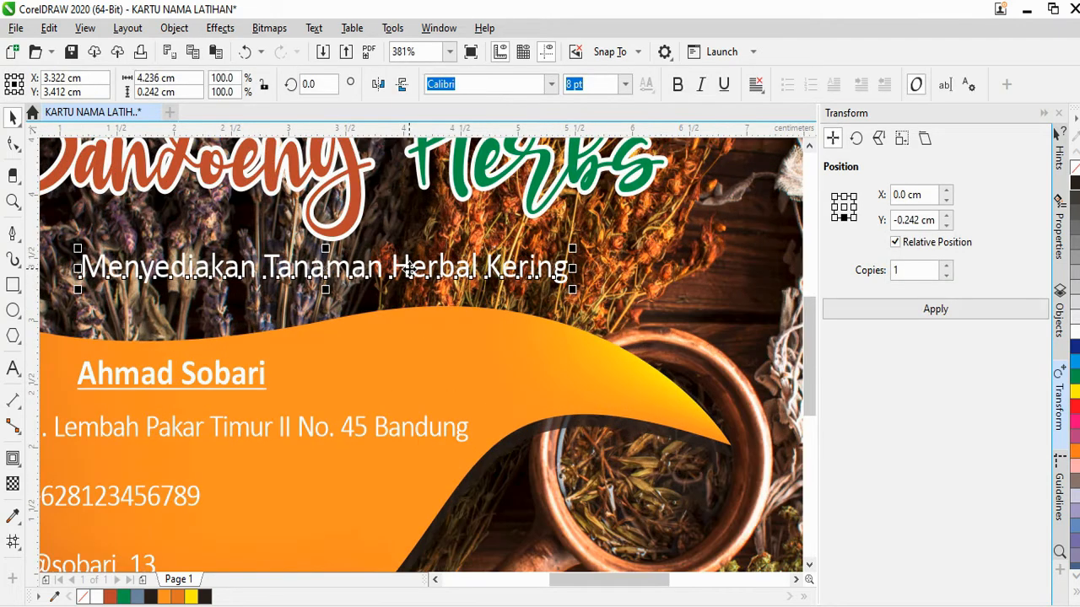
{"action": "scroll", "coordinate": [415, 308], "scroll_direction": "down", "scroll_amount": 3}
{"action": "left_click", "coordinate": [418, 439]}
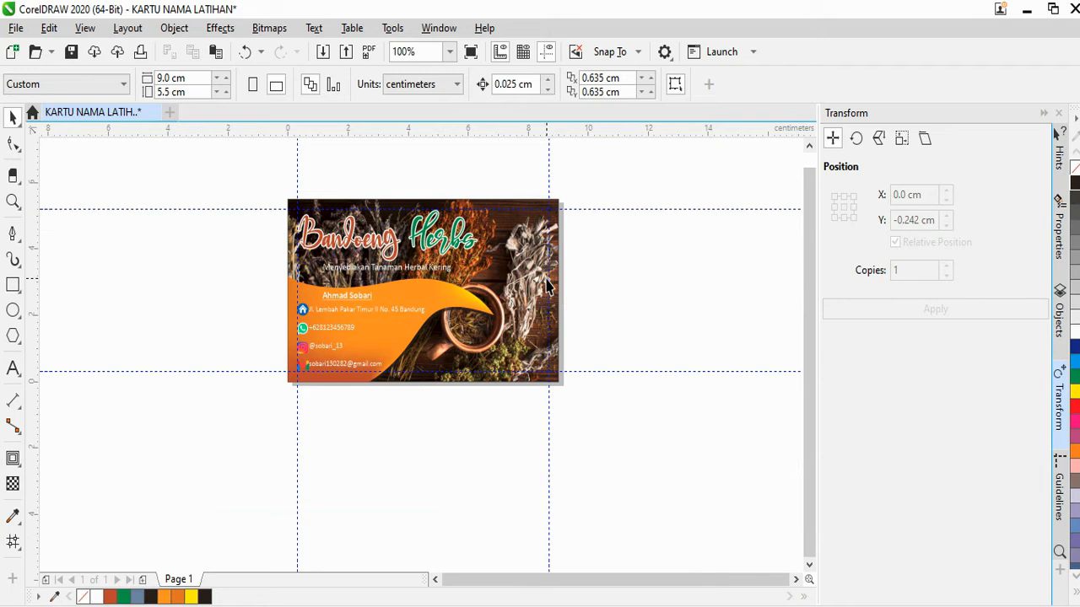
{"action": "scroll", "coordinate": [569, 230], "scroll_direction": "up", "scroll_amount": 2}
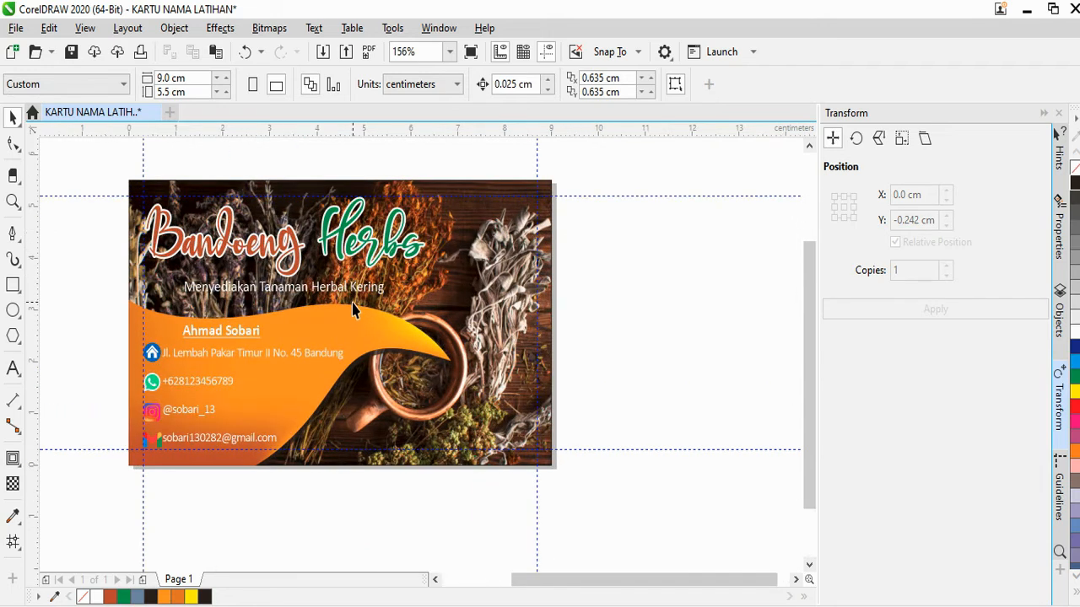
{"action": "left_click", "coordinate": [84, 28]}
{"action": "left_click", "coordinate": [106, 48]}
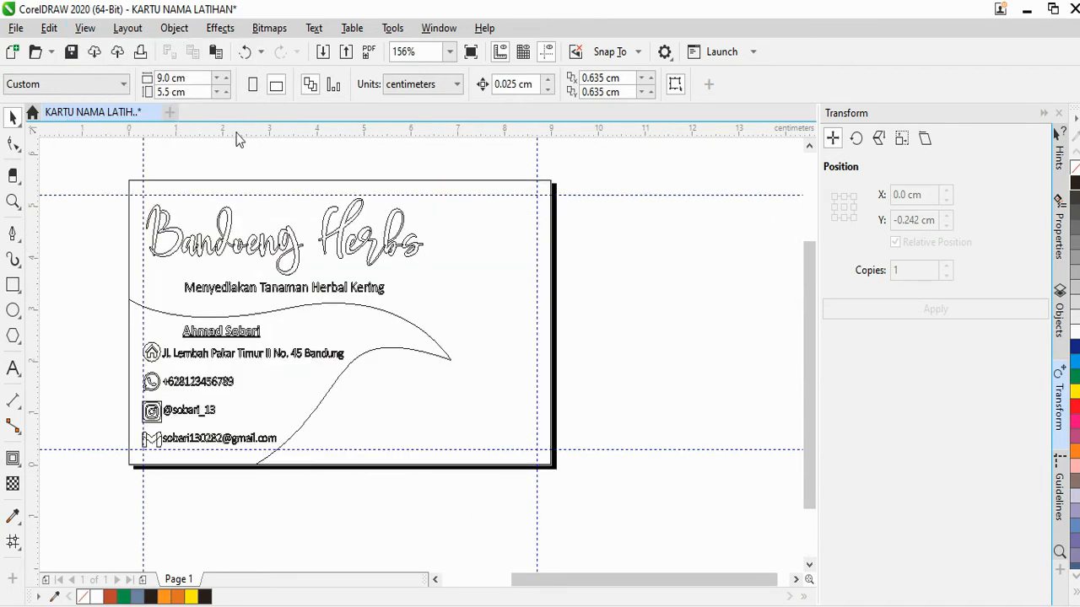
{"action": "left_click", "coordinate": [84, 28]}
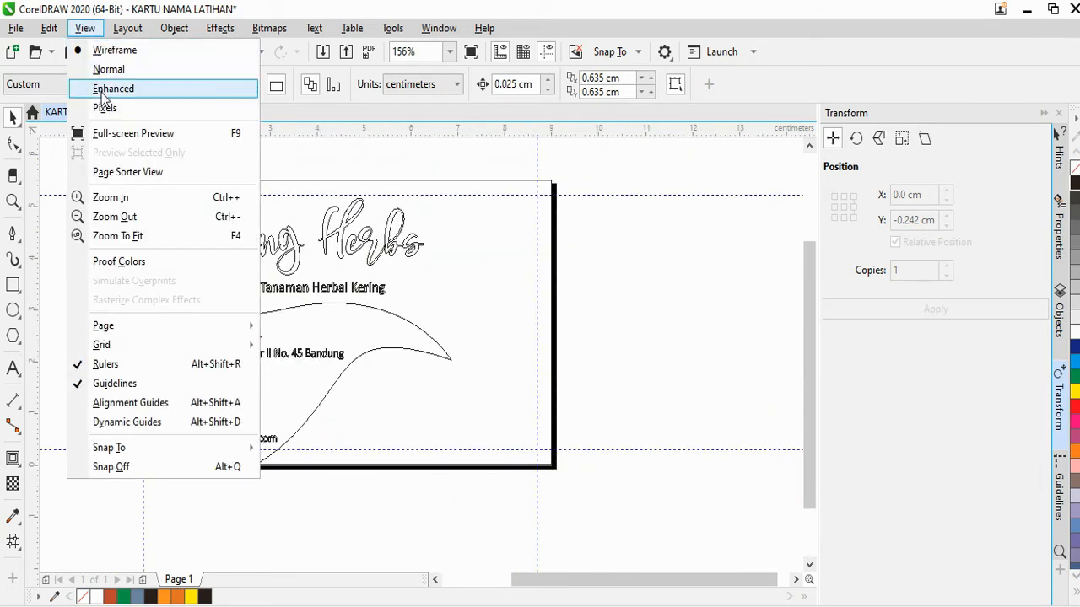
{"action": "left_click", "coordinate": [103, 87]}
{"action": "scroll", "coordinate": [401, 335], "scroll_direction": "down", "scroll_amount": 1}
{"action": "scroll", "coordinate": [236, 379], "scroll_direction": "up", "scroll_amount": 3}
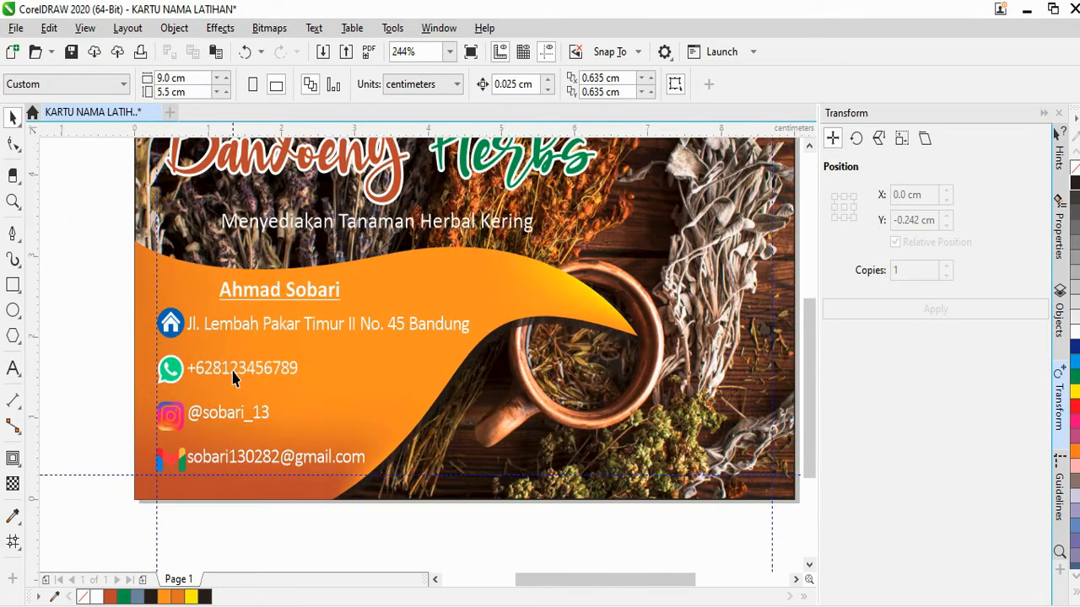
Nudge the four contact text lines one step to the right
{"action": "scroll", "coordinate": [236, 379], "scroll_direction": "up", "scroll_amount": 1}
{"action": "left_click", "coordinate": [220, 318]}
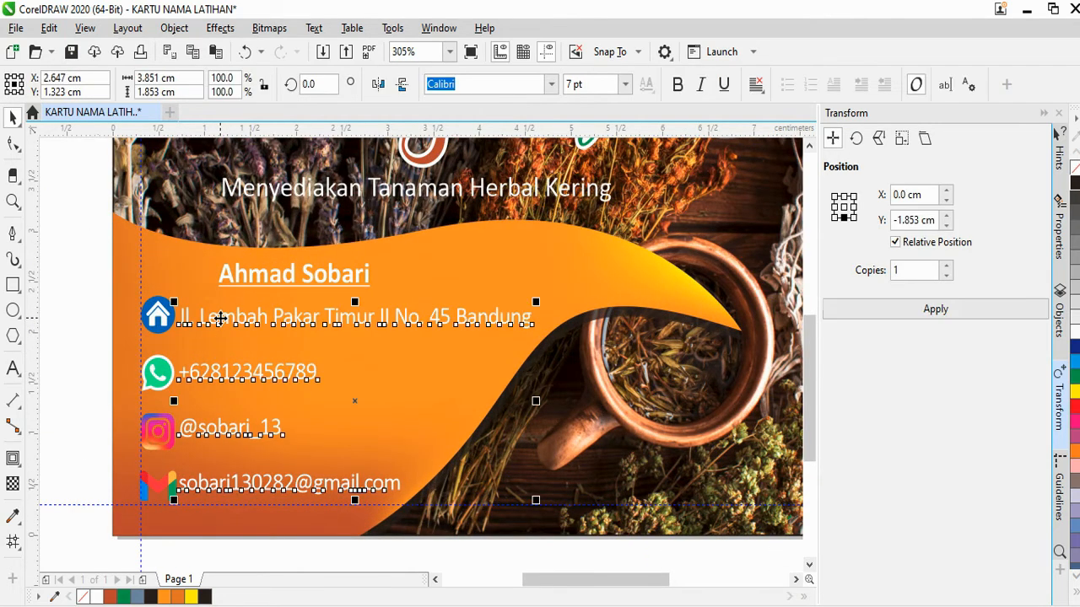
{"action": "key", "text": "Right"}
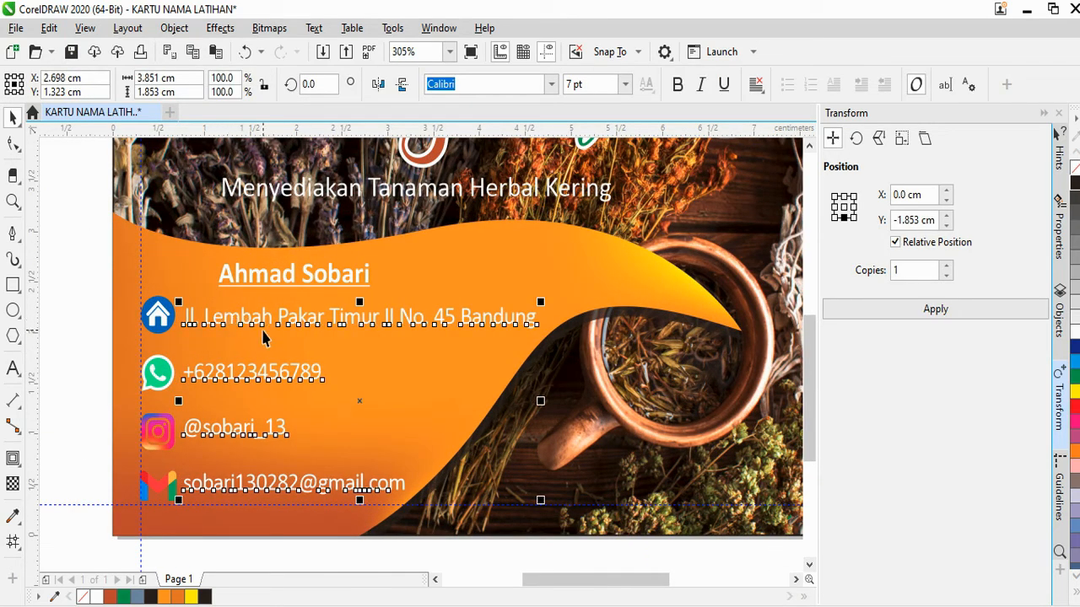
{"action": "scroll", "coordinate": [263, 338], "scroll_direction": "down", "scroll_amount": 3}
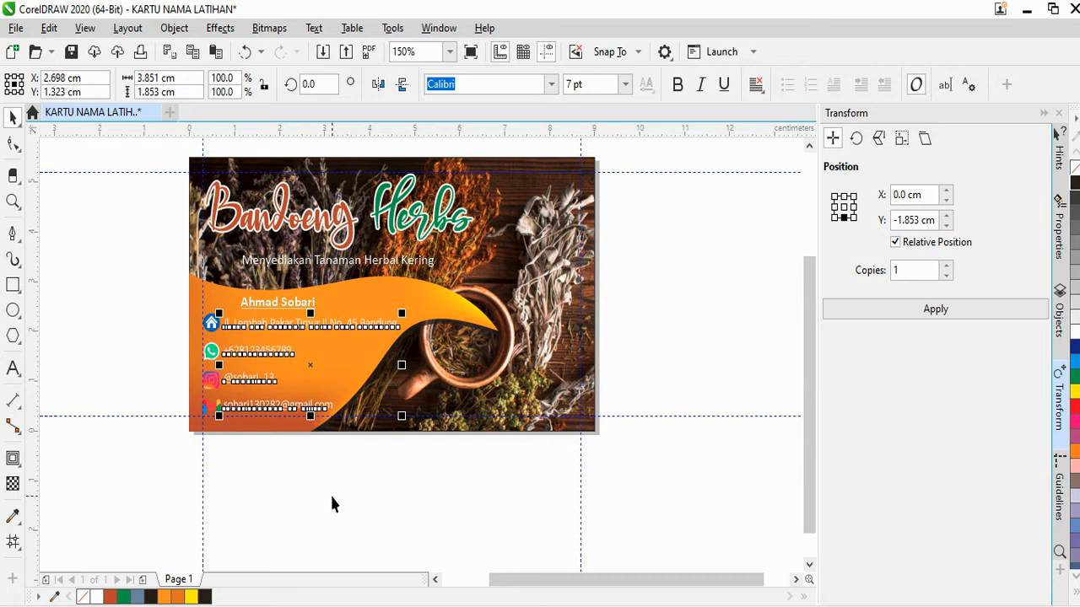
{"action": "left_click", "coordinate": [332, 502]}
{"action": "scroll", "coordinate": [335, 497], "scroll_direction": "down", "scroll_amount": 1}
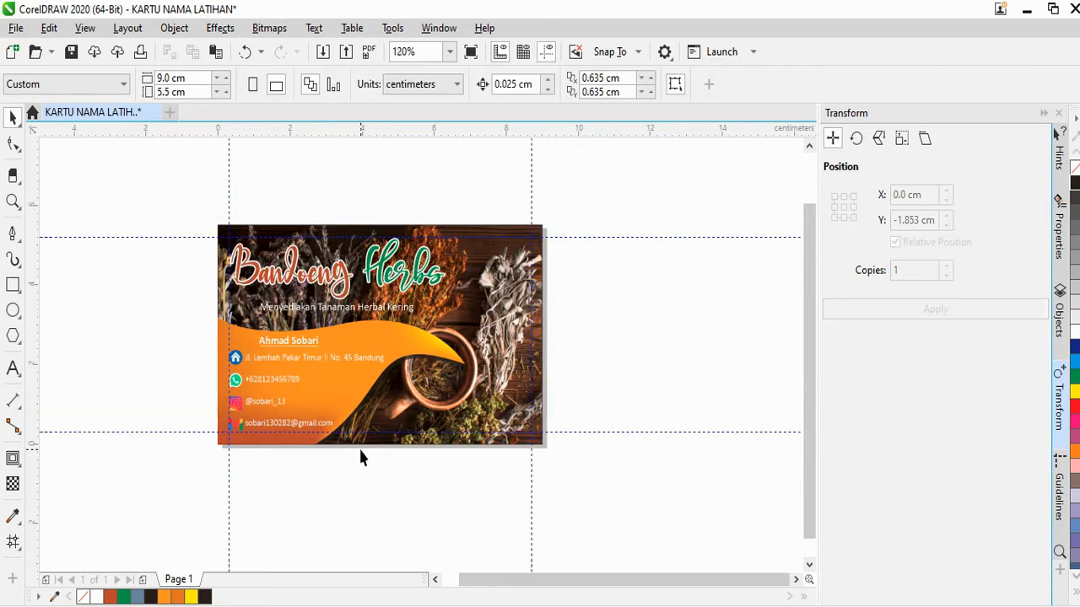
{"action": "scroll", "coordinate": [386, 392], "scroll_direction": "up", "scroll_amount": 2}
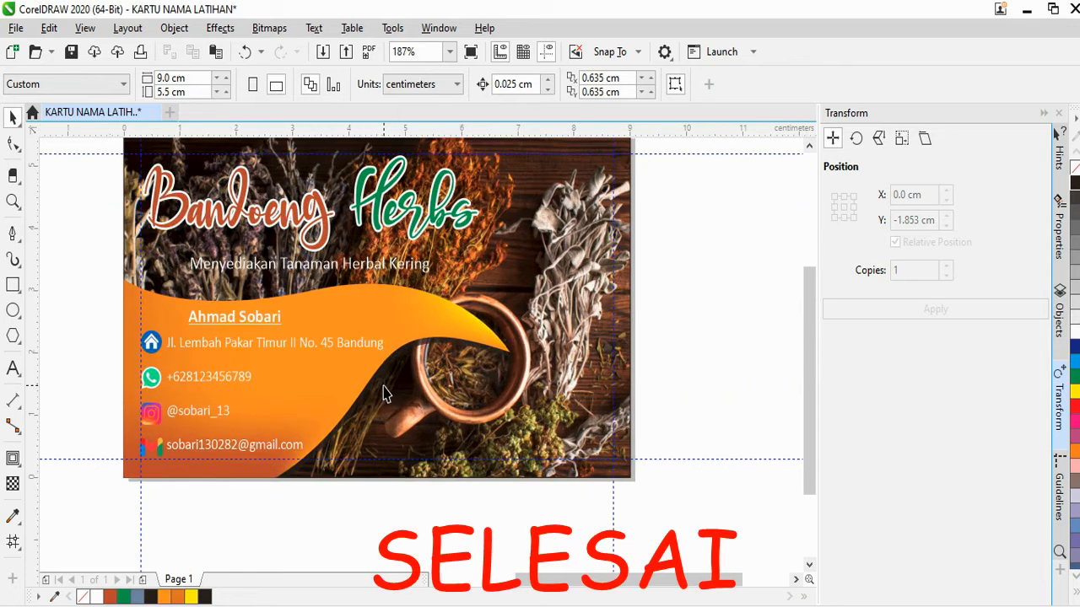
{"action": "key", "text": "F9"}
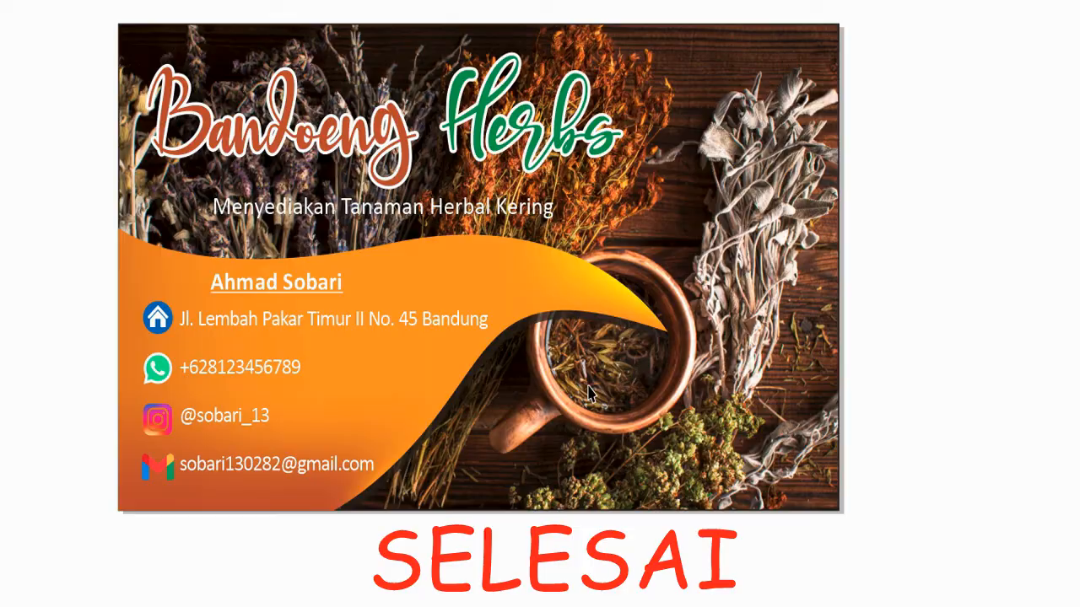
{"action": "key", "text": "Escape"}
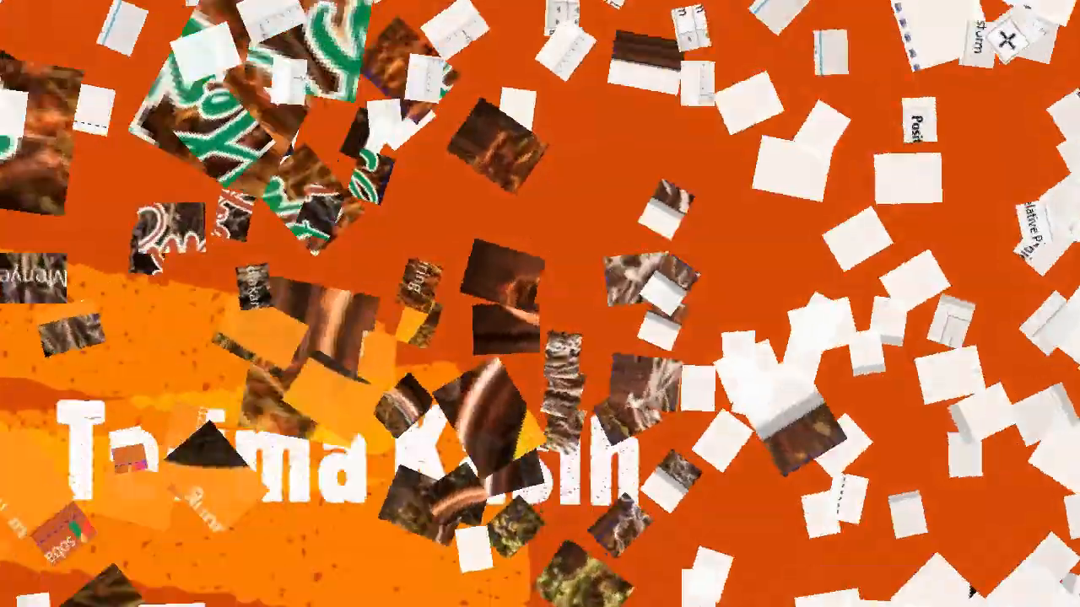